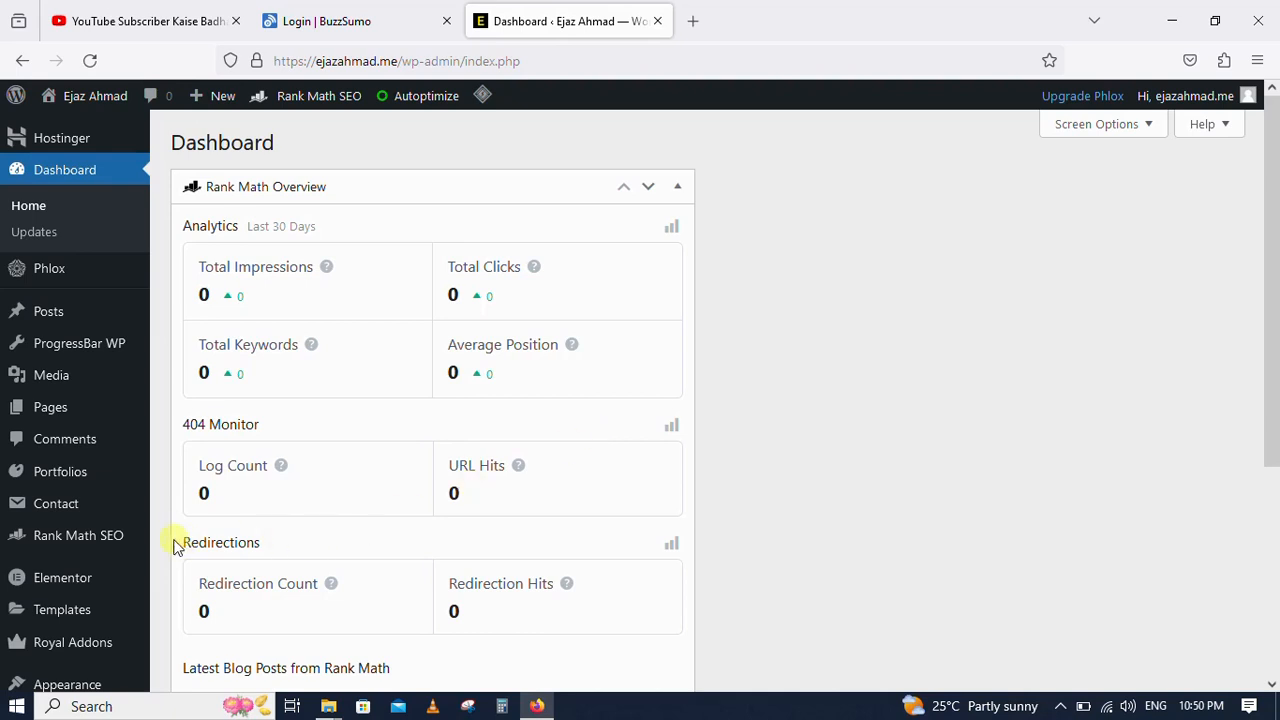
Open the Rank Math SEO plugin's dashboard from the WordPress admin
scroll(164, 541, down, 2)
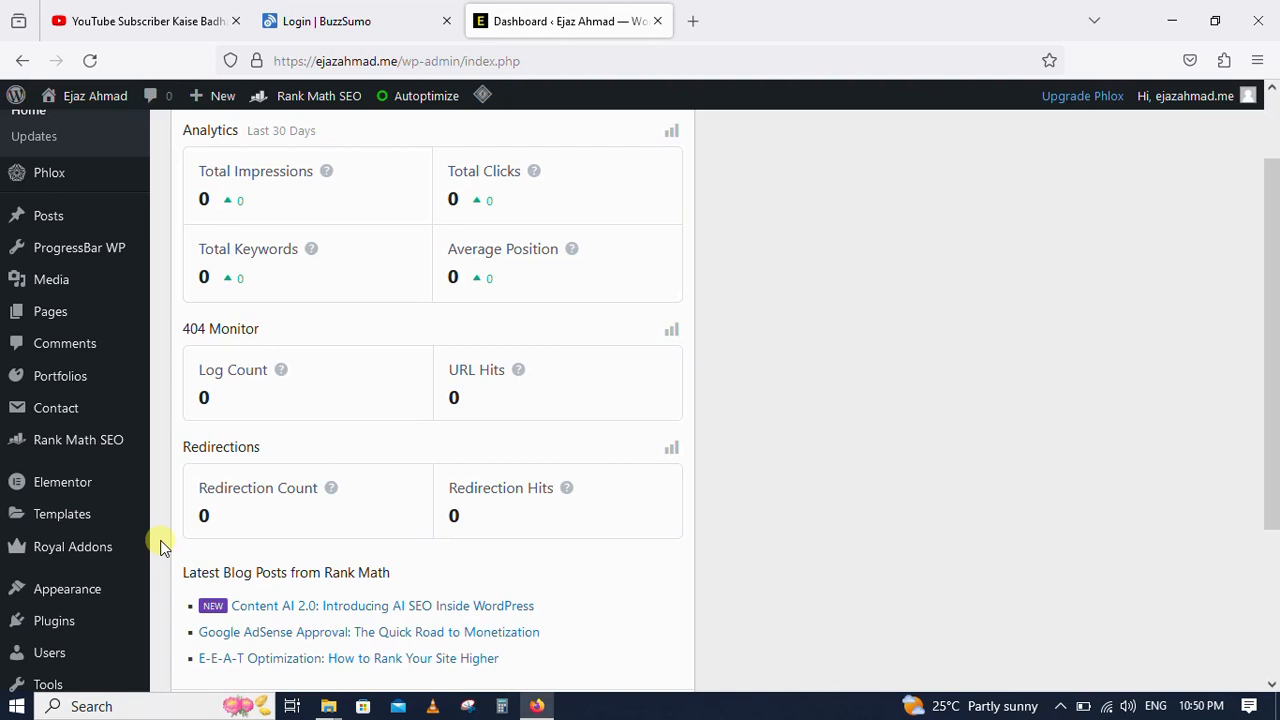
scroll(163, 547, up, 2)
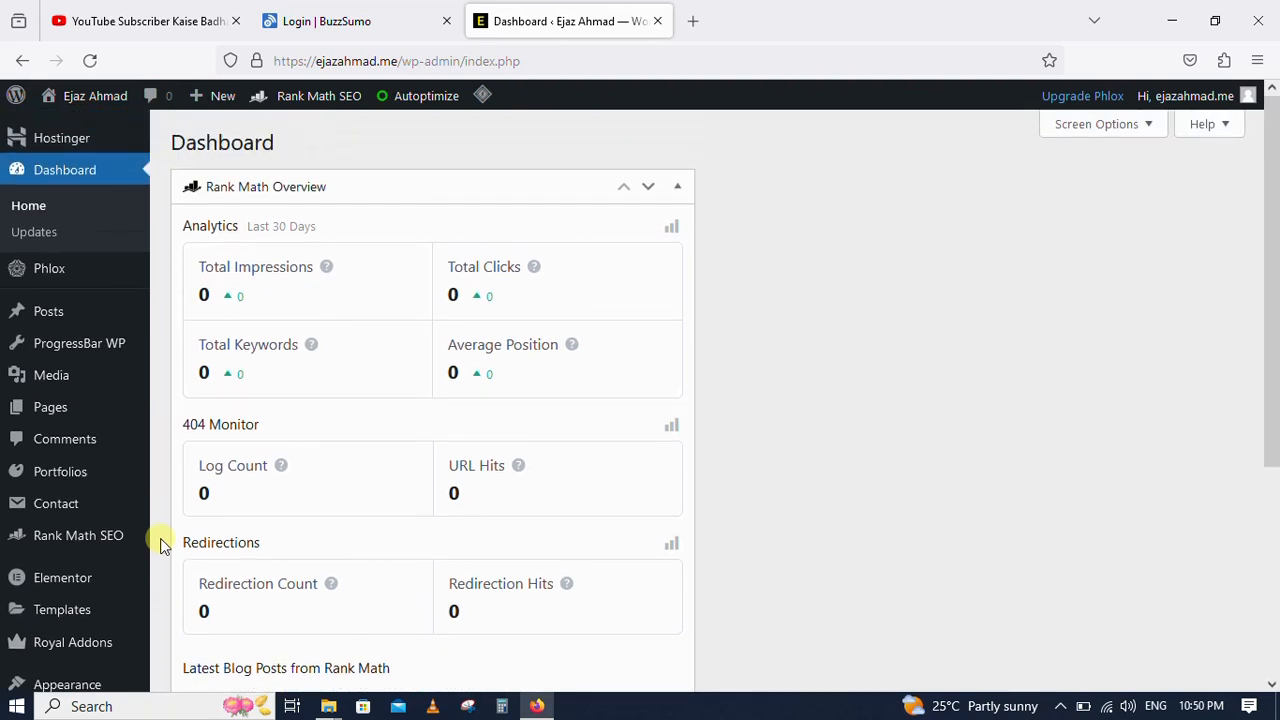
scroll(163, 547, down, 4)
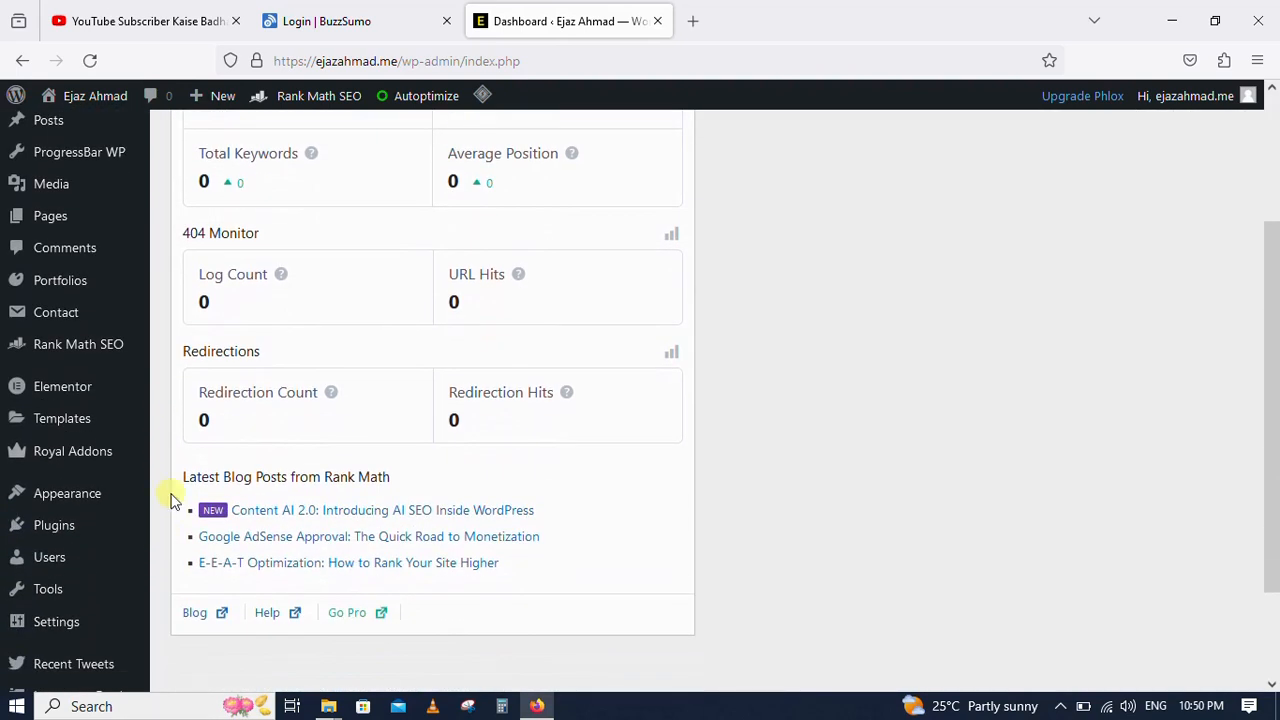
mouse_move(60, 132)
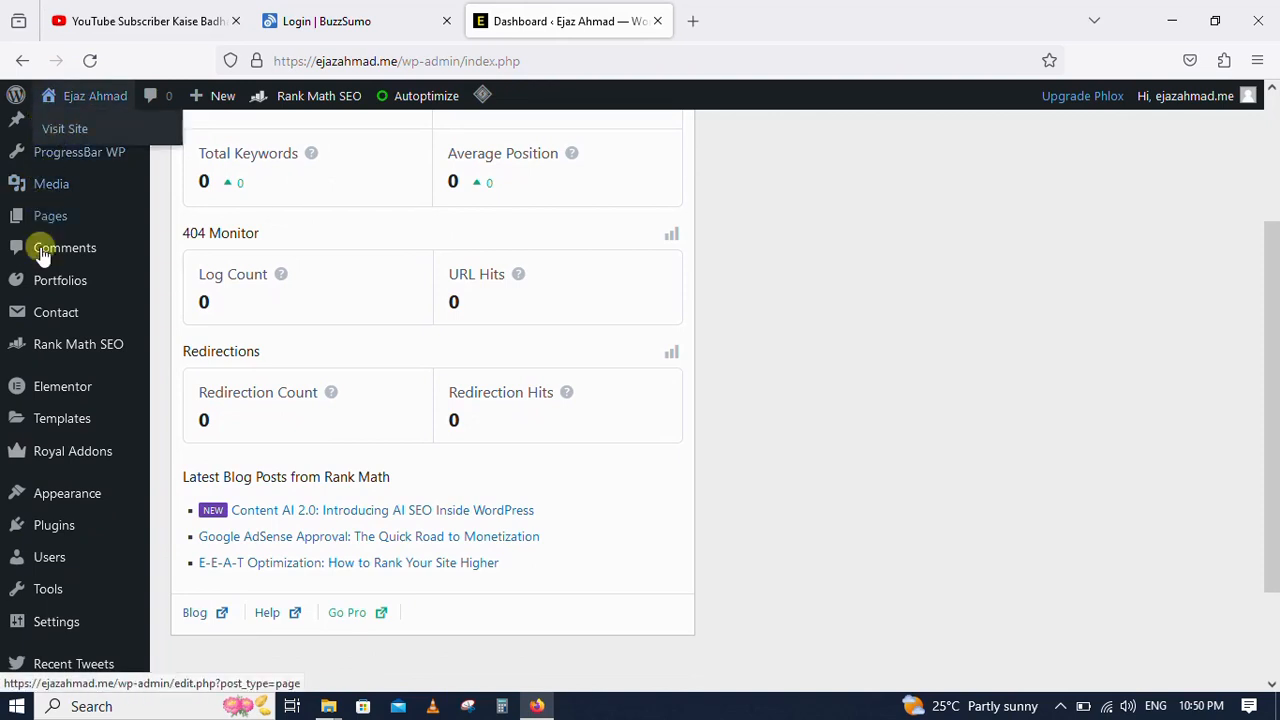
mouse_move(100, 349)
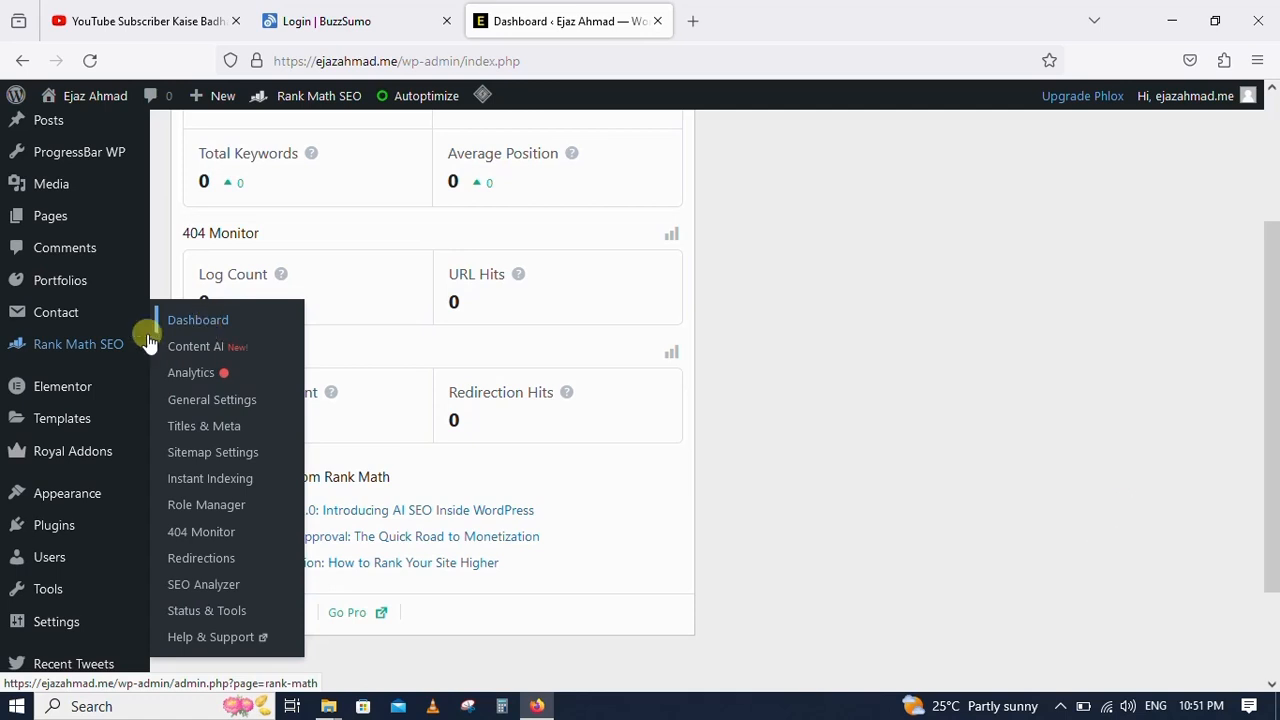
click(88, 347)
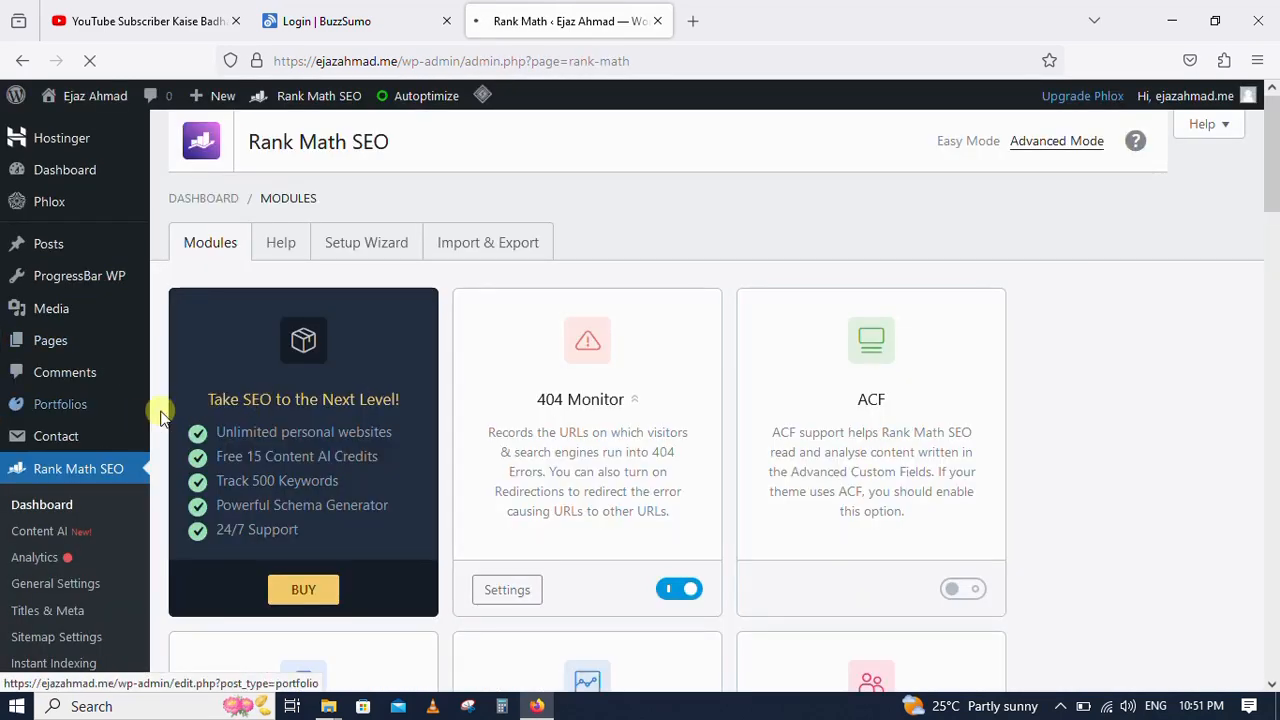
Look through the available Rank Math modules, including 404 Monitor, Analytics, Content AI and Image SEO
scroll(478, 378, down, 7)
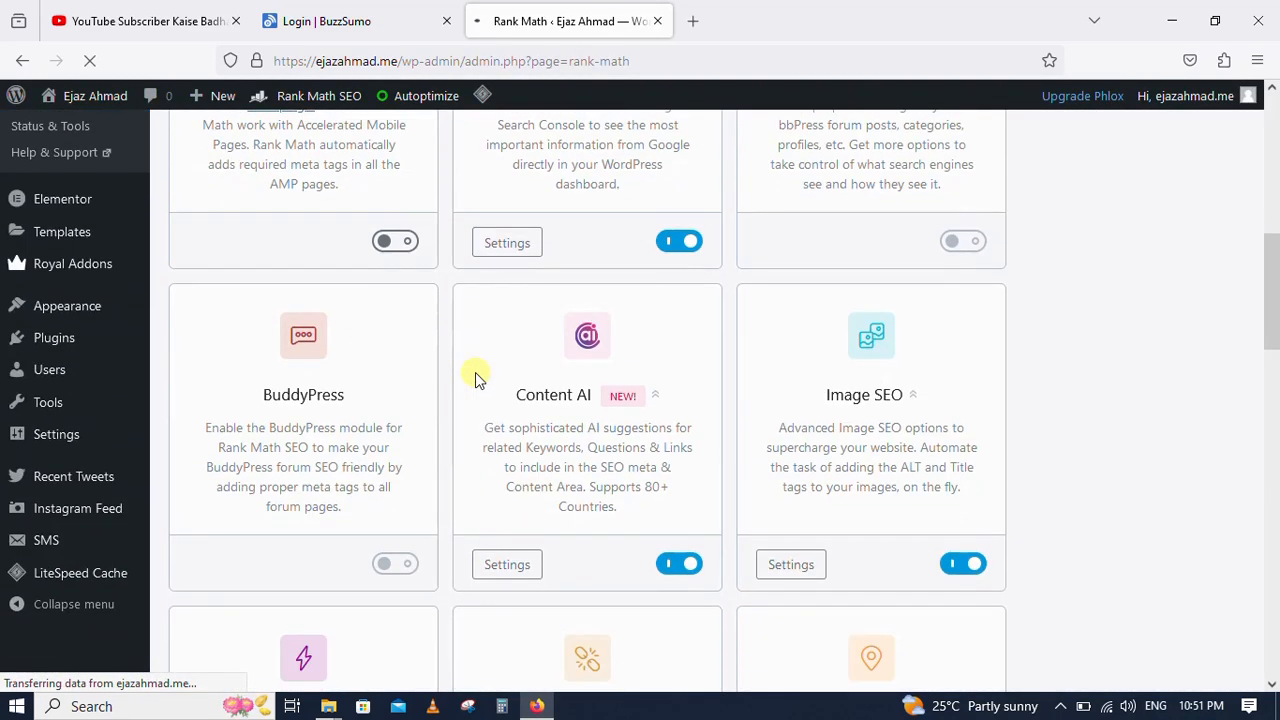
scroll(423, 385, down, 4)
scroll(423, 385, up, 6)
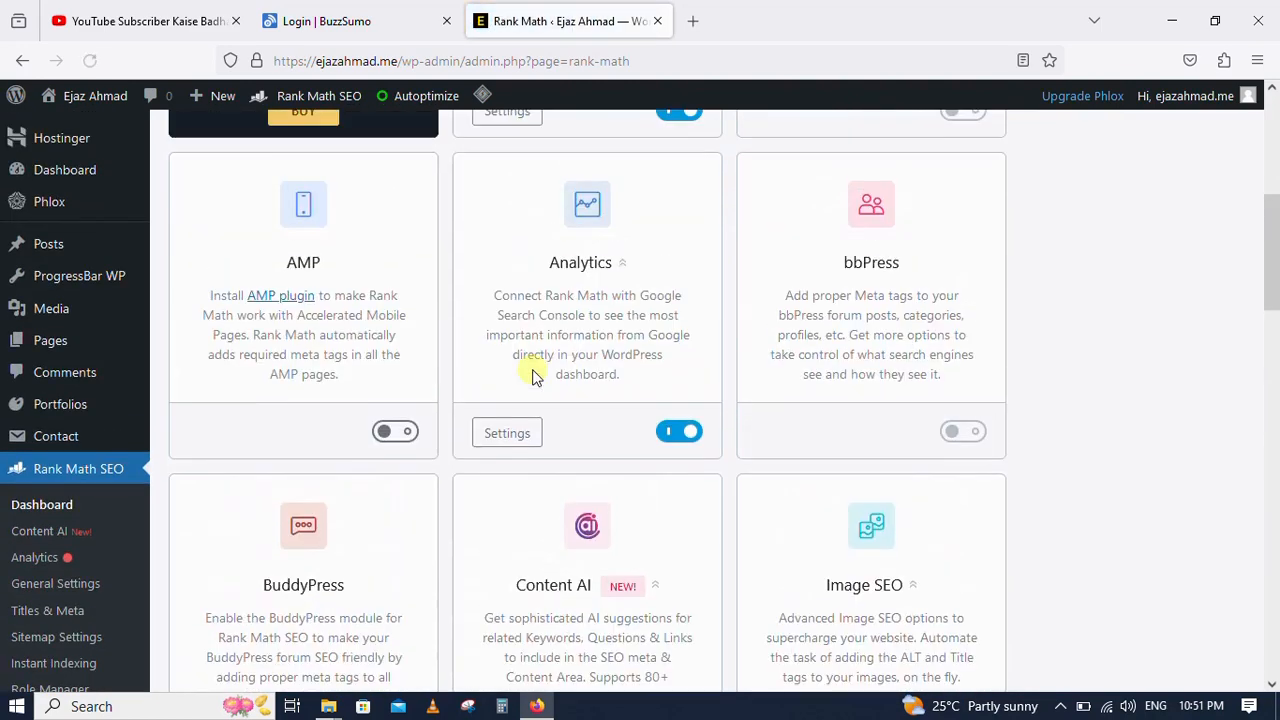
scroll(443, 386, up, 4)
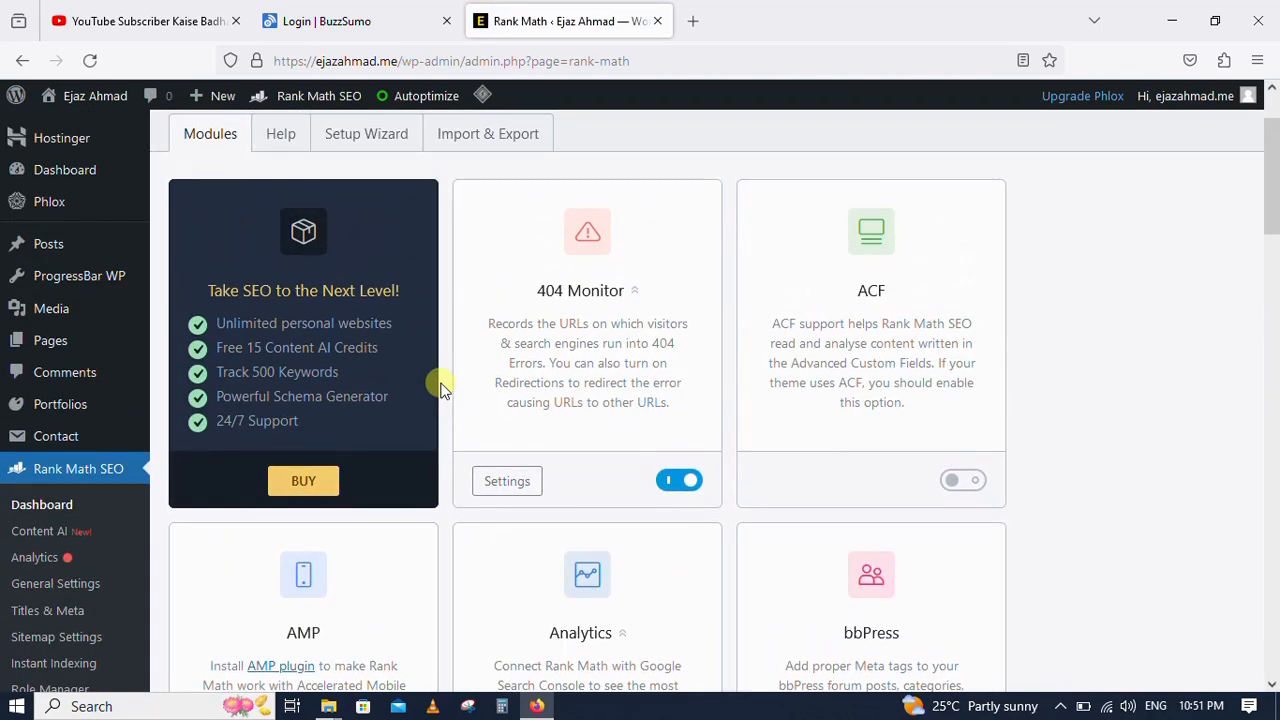
scroll(440, 382, up, 1)
scroll(214, 537, down, 3)
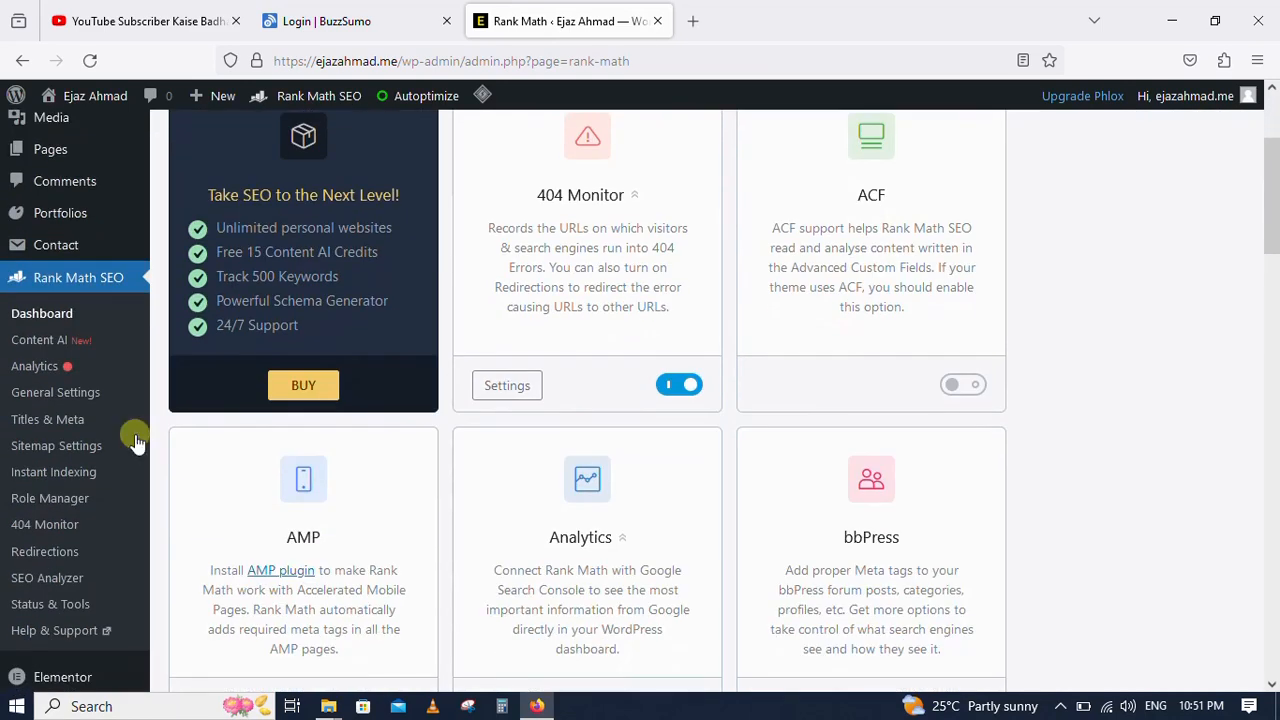
Open Rank Math's Analytics page and examine its overview, Track Keyword Performance and Keyword Positions sections
click(32, 368)
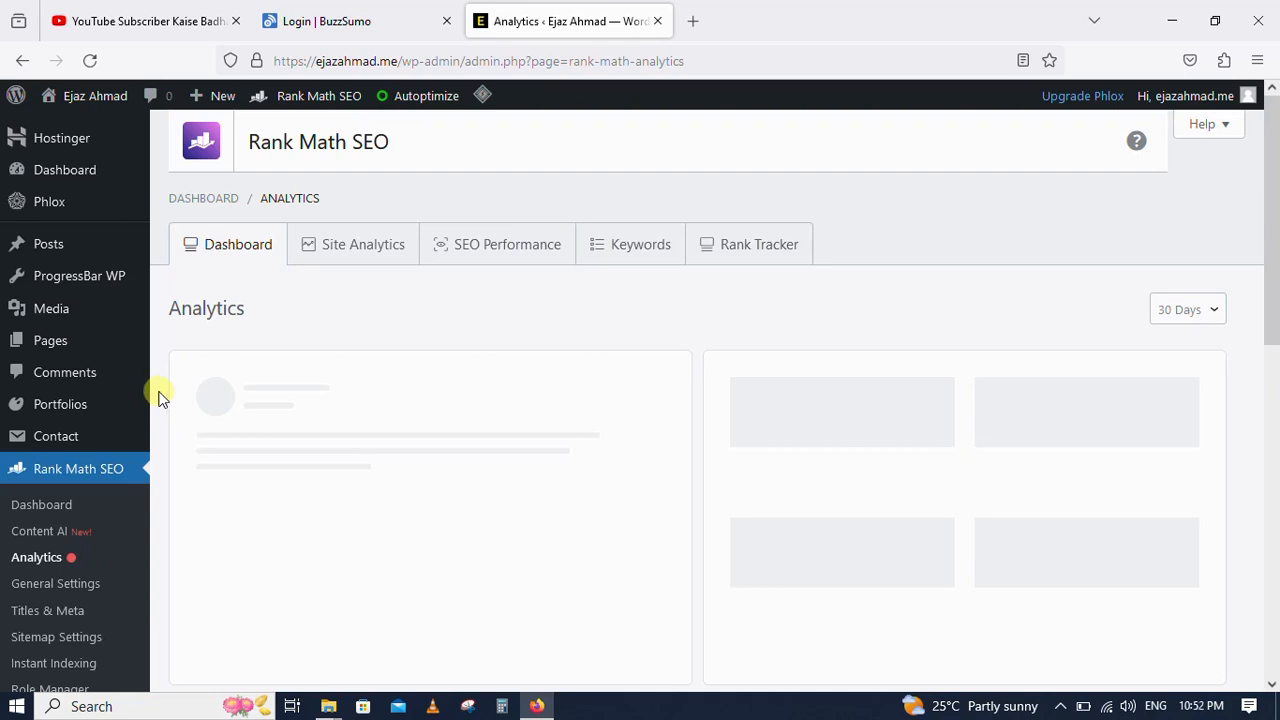
scroll(158, 398, down, 3)
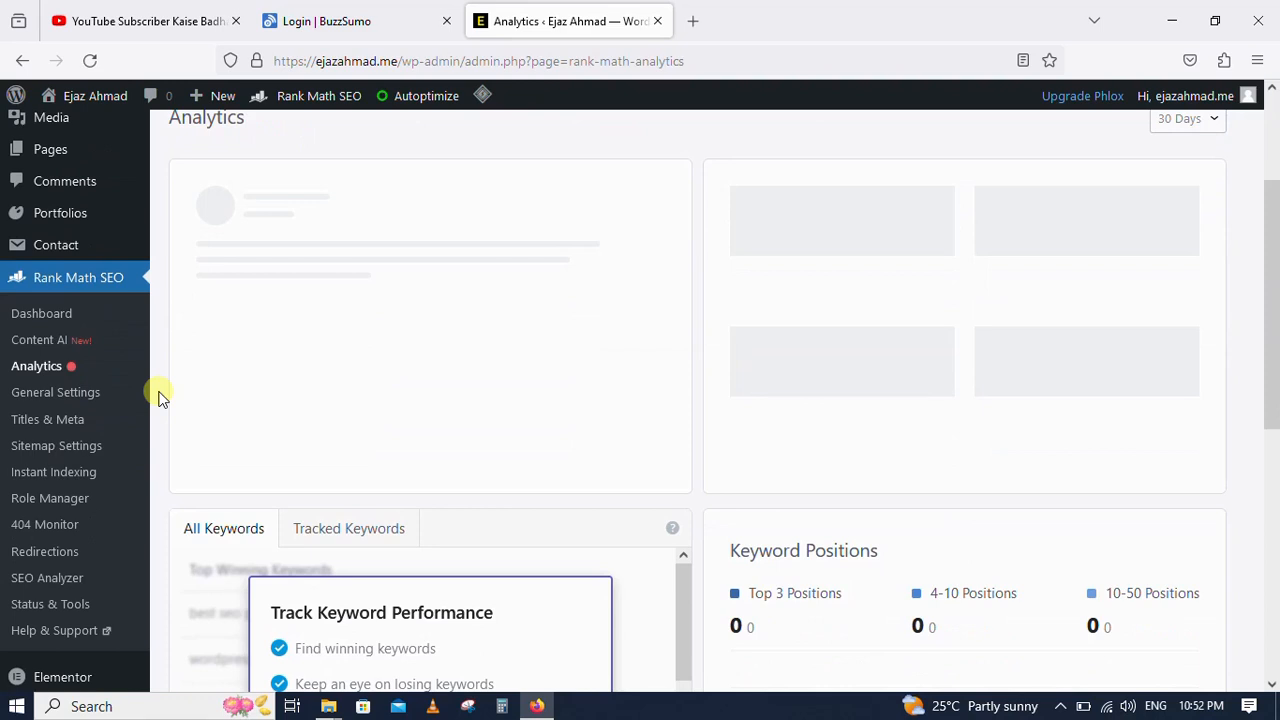
scroll(158, 398, down, 3)
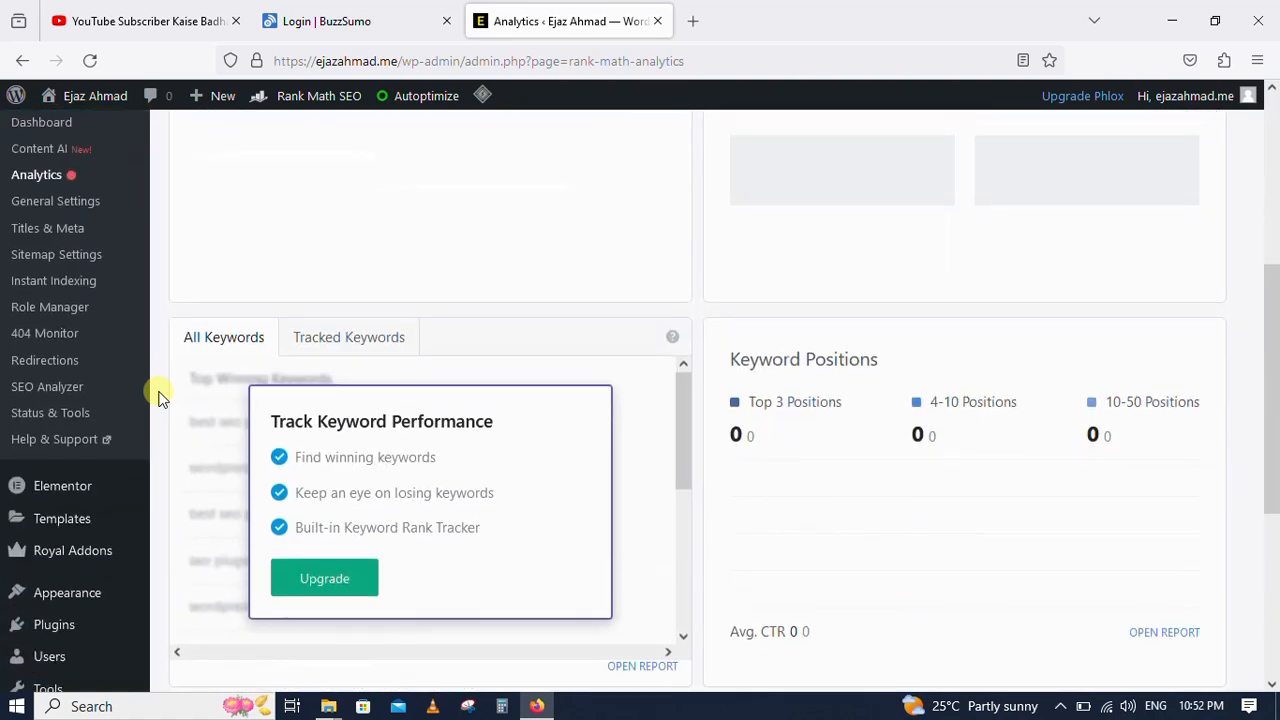
scroll(158, 398, up, 3)
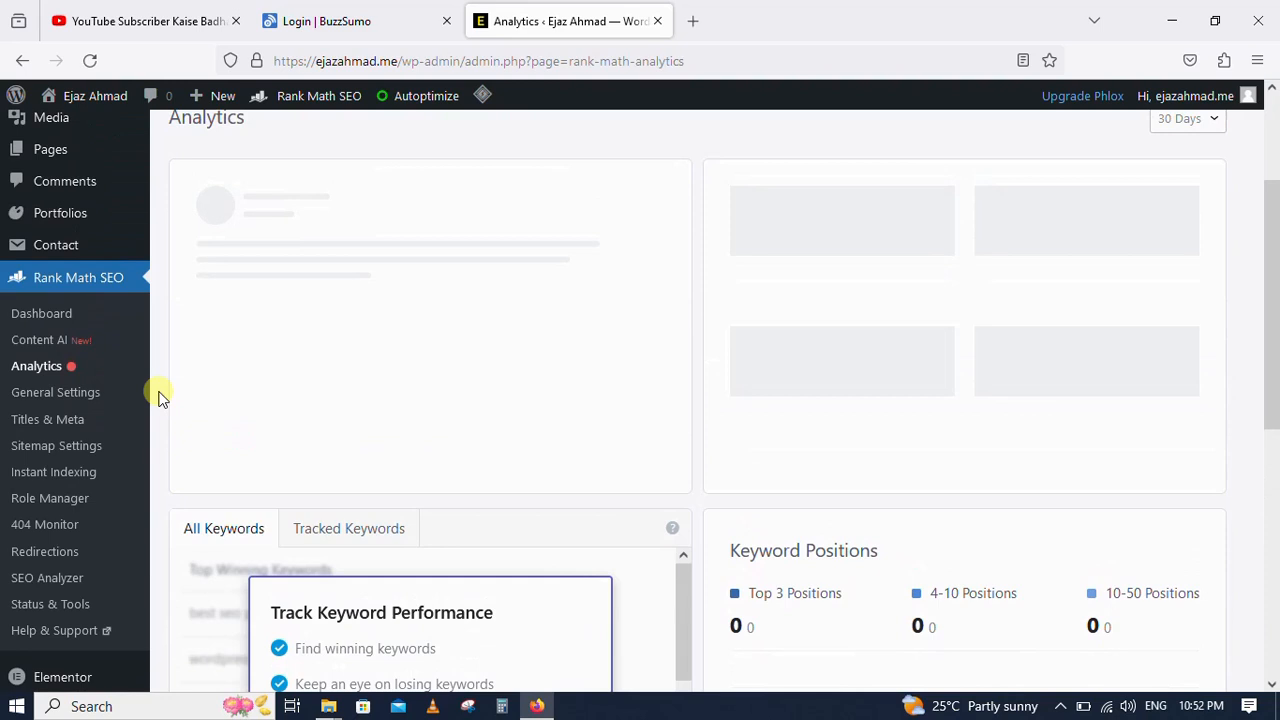
scroll(158, 398, down, 3)
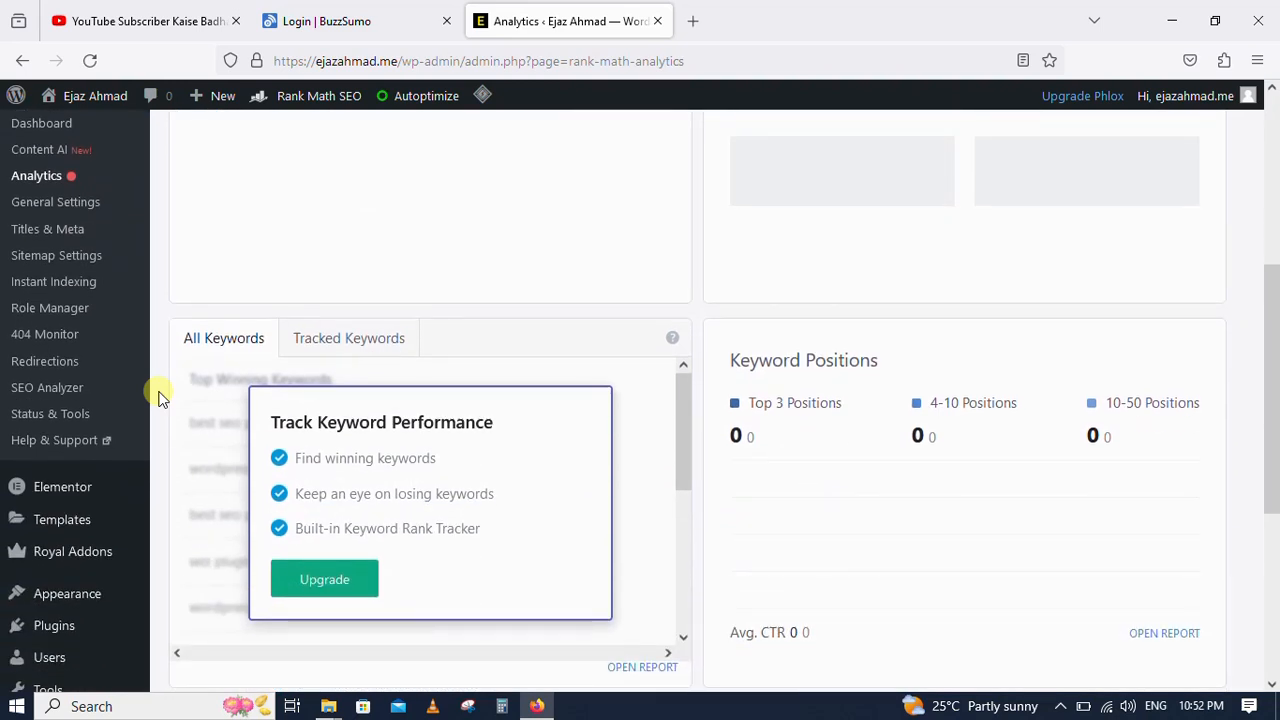
scroll(158, 398, up, 3)
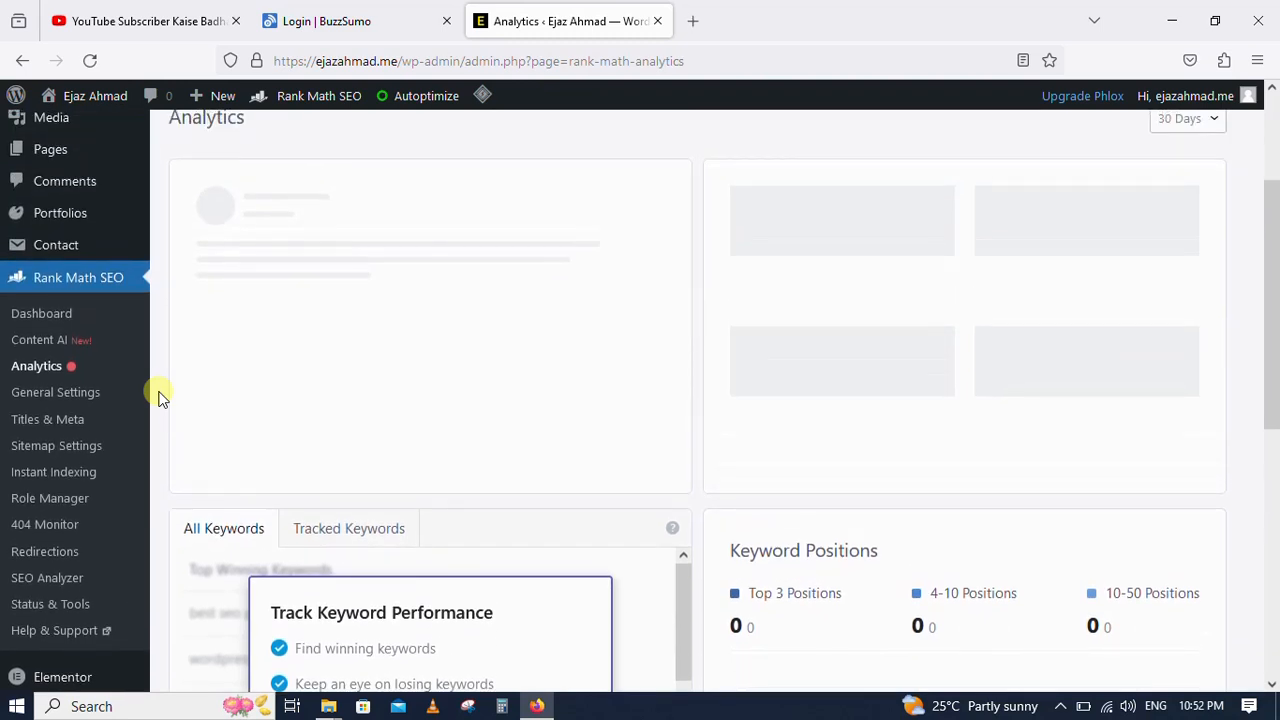
scroll(158, 398, down, 5)
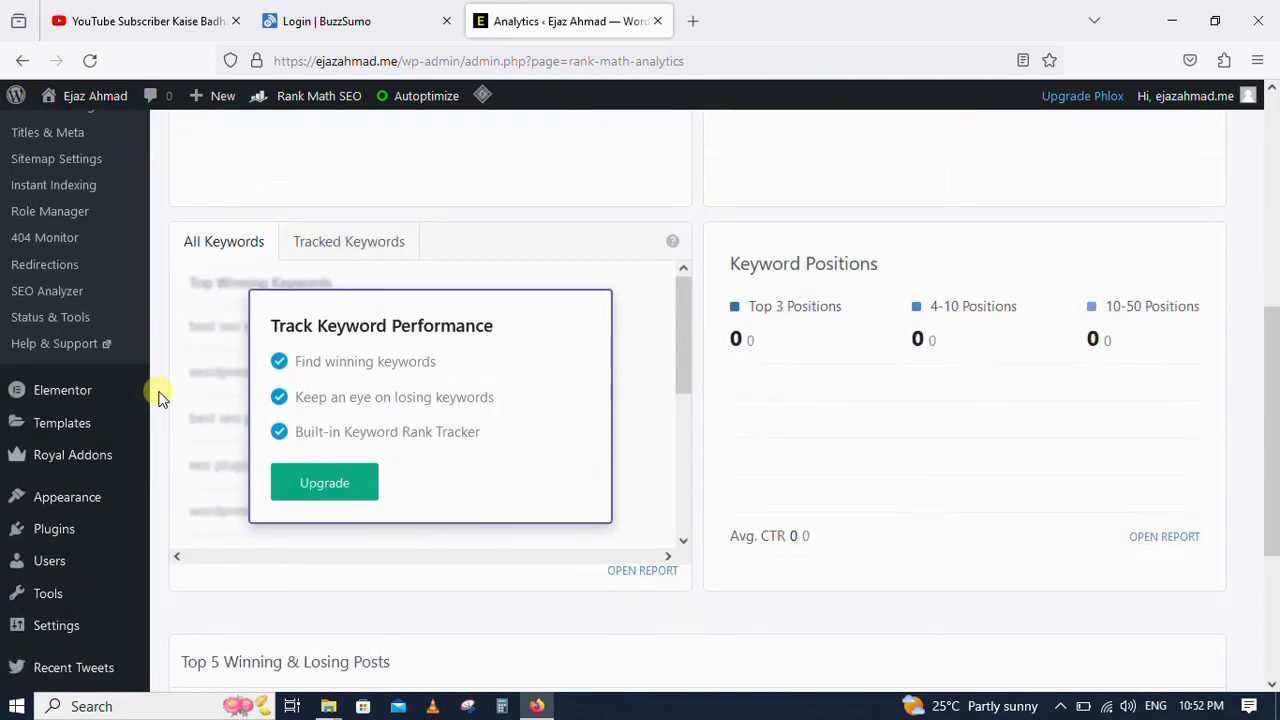
scroll(158, 398, up, 5)
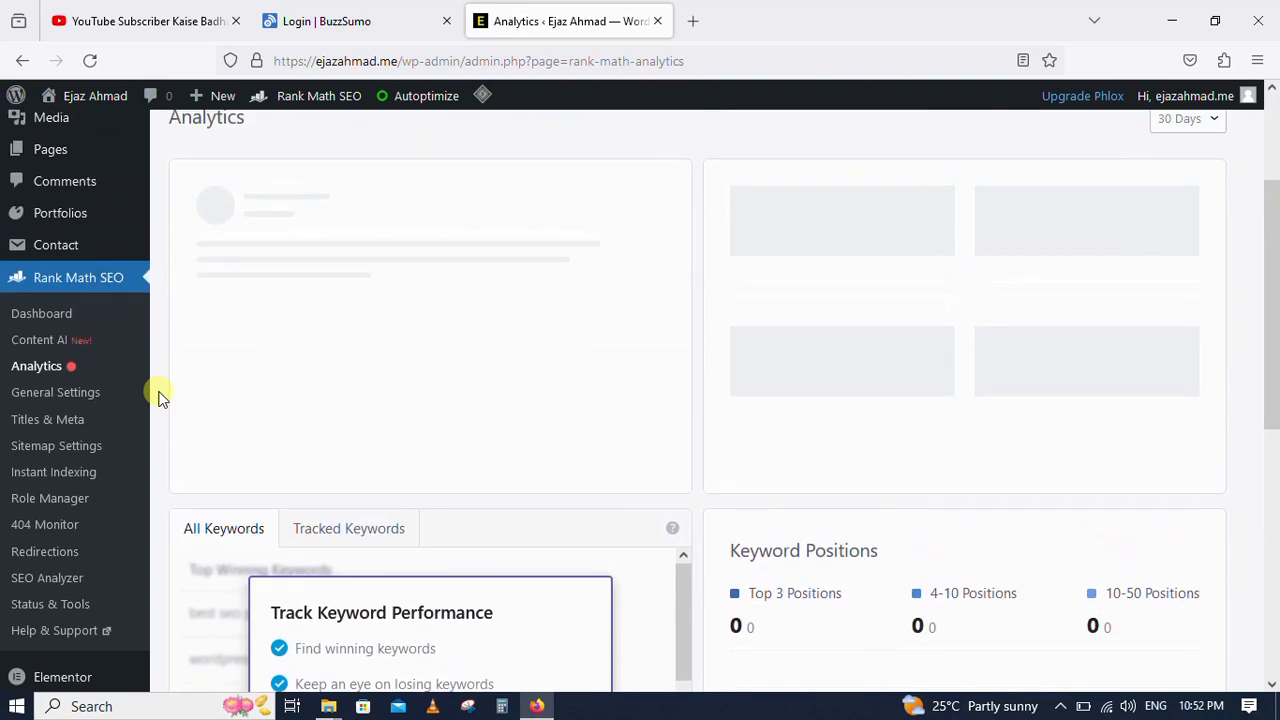
scroll(158, 398, down, 5)
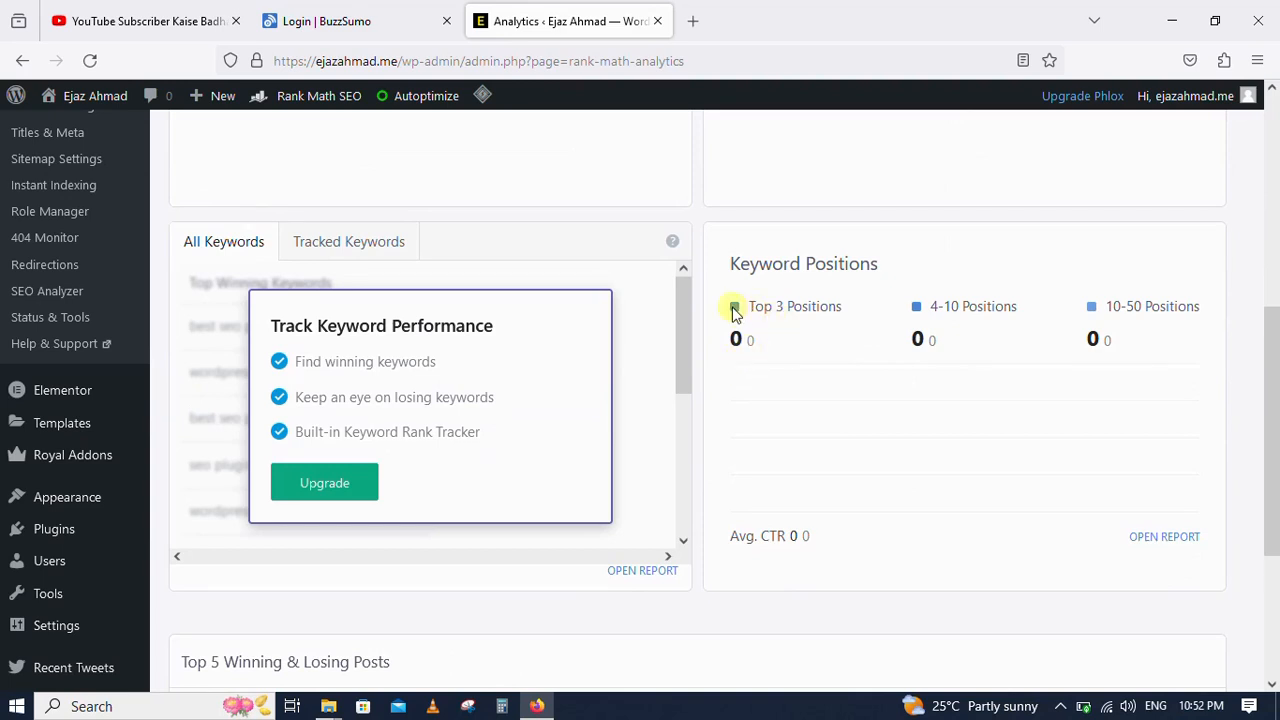
scroll(734, 312, up, 1)
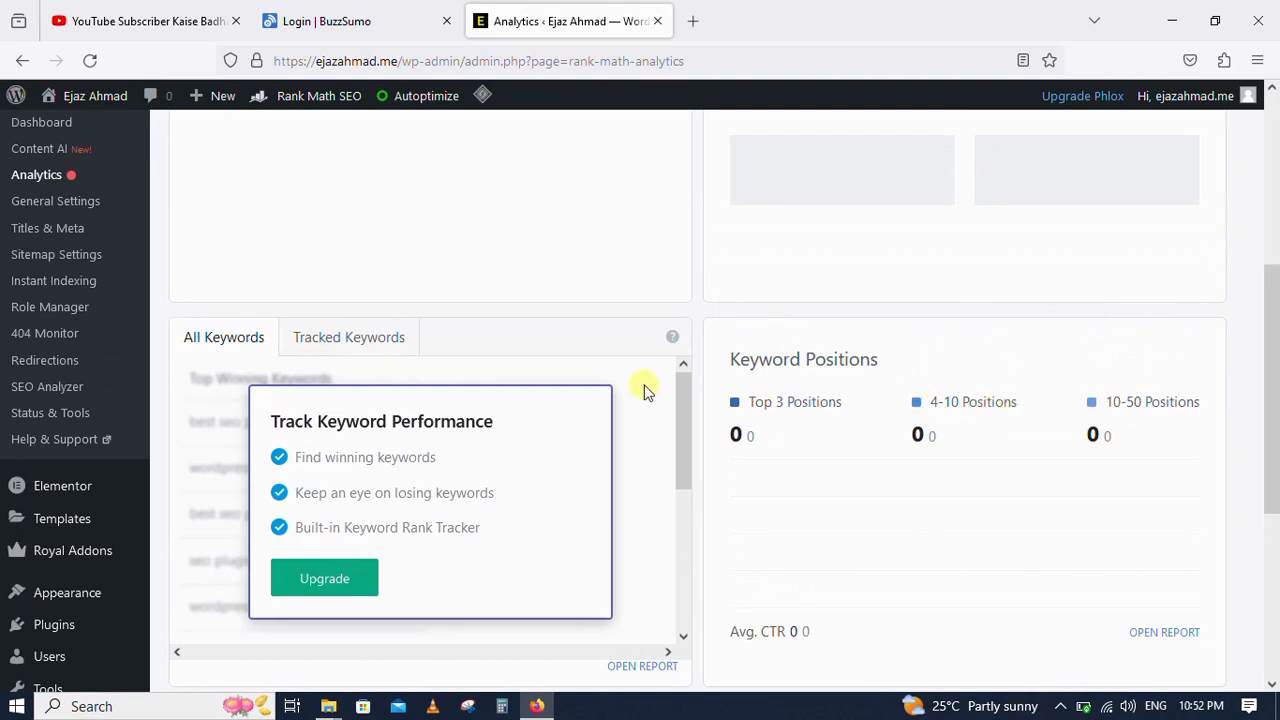
scroll(162, 316, up, 2)
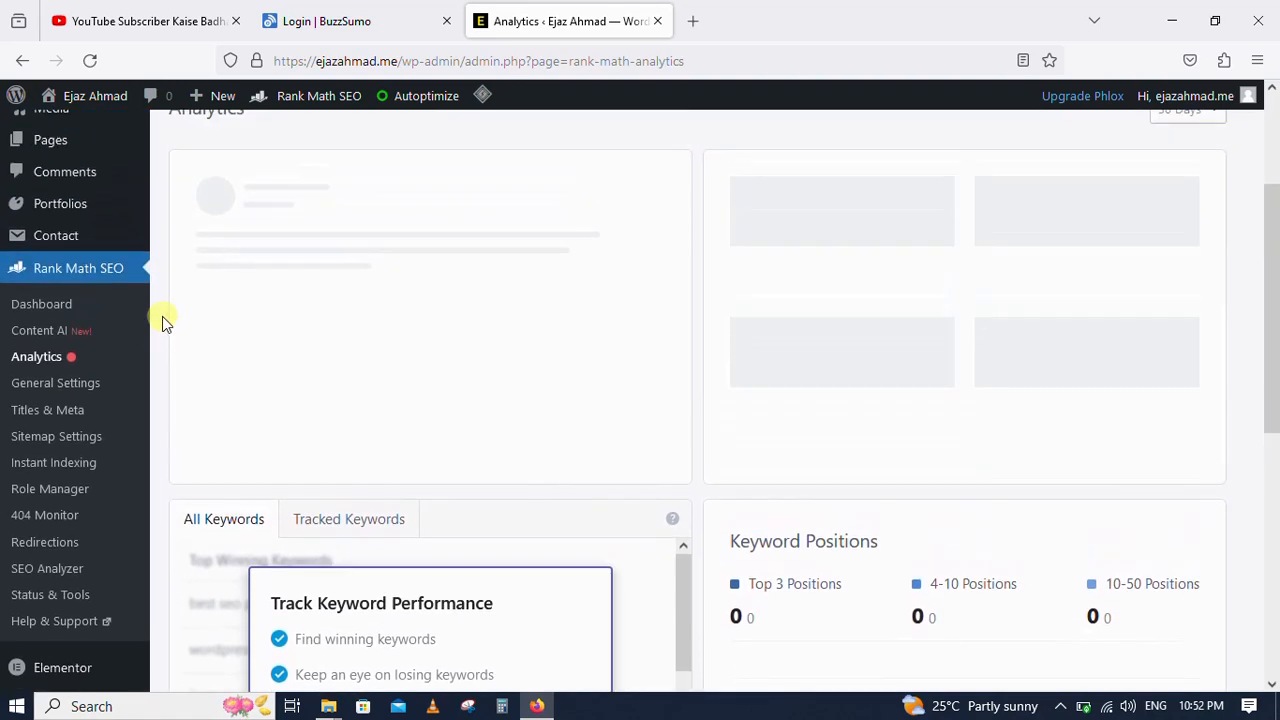
scroll(165, 320, up, 2)
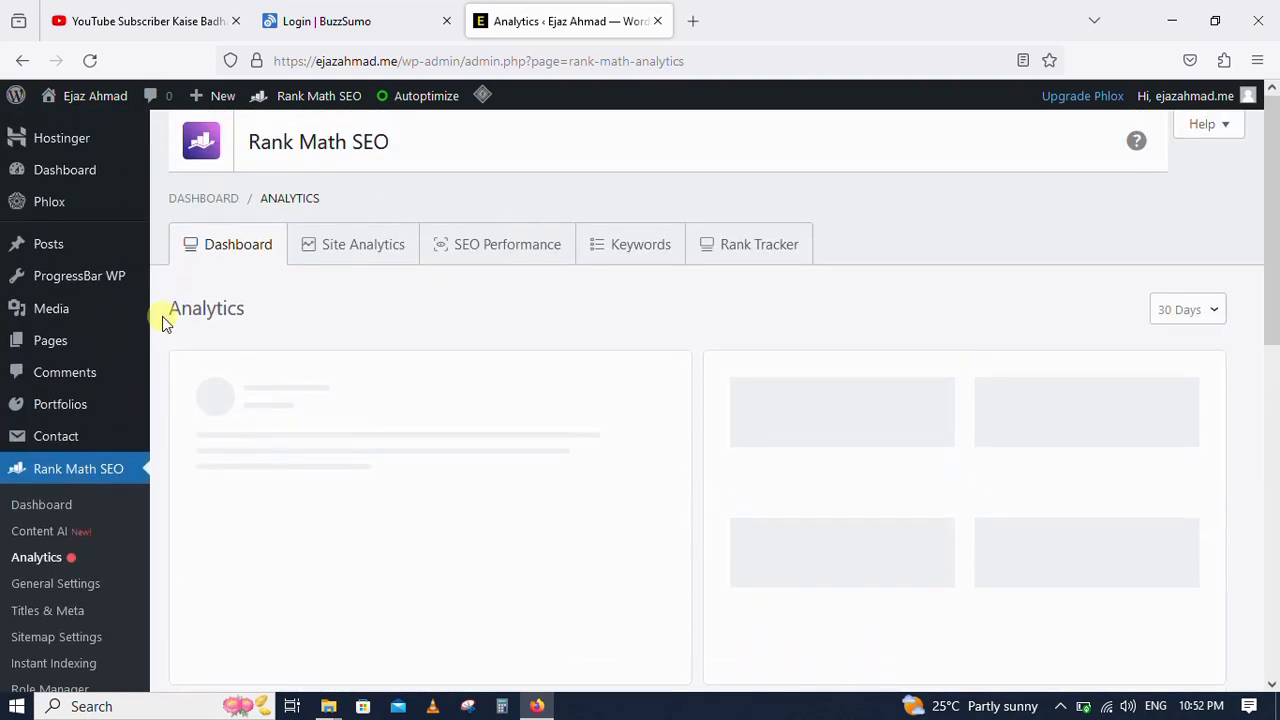
Review the rest of the Analytics dashboard through Top 5 Winning & Losing Posts, dismissing the low-battery notice
scroll(162, 316, down, 2)
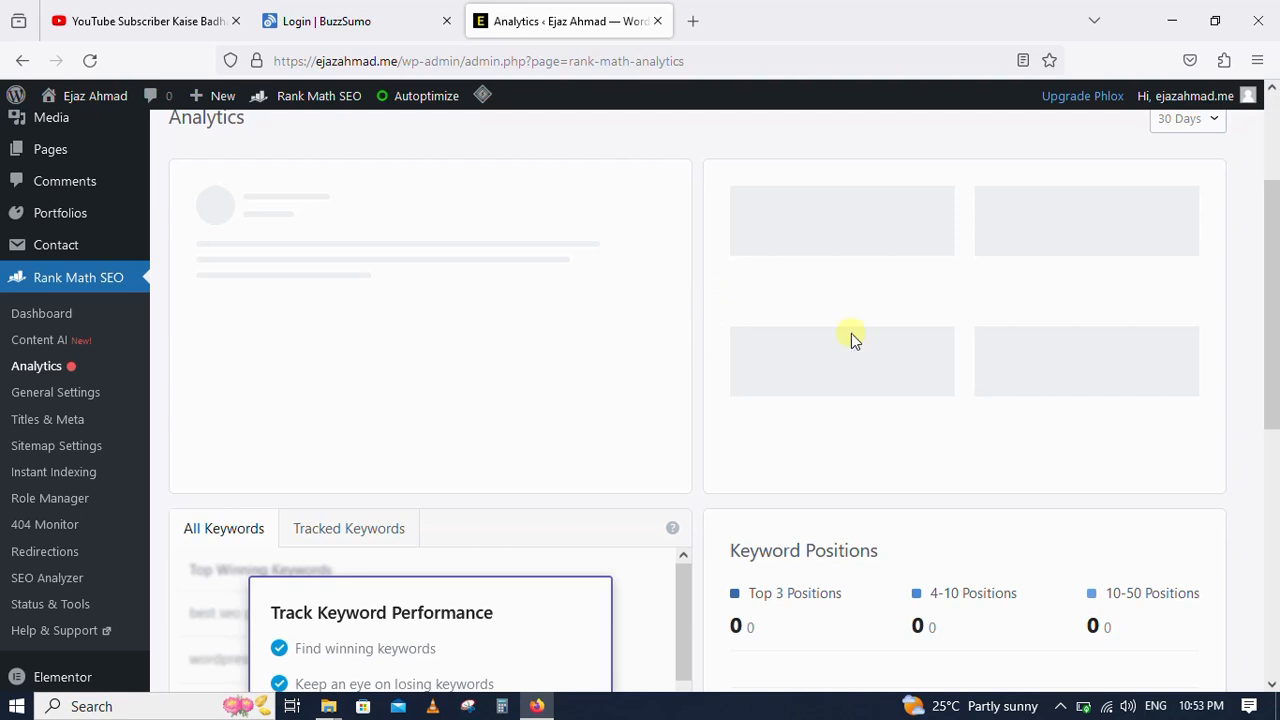
scroll(162, 408, down, 1)
scroll(160, 405, down, 3)
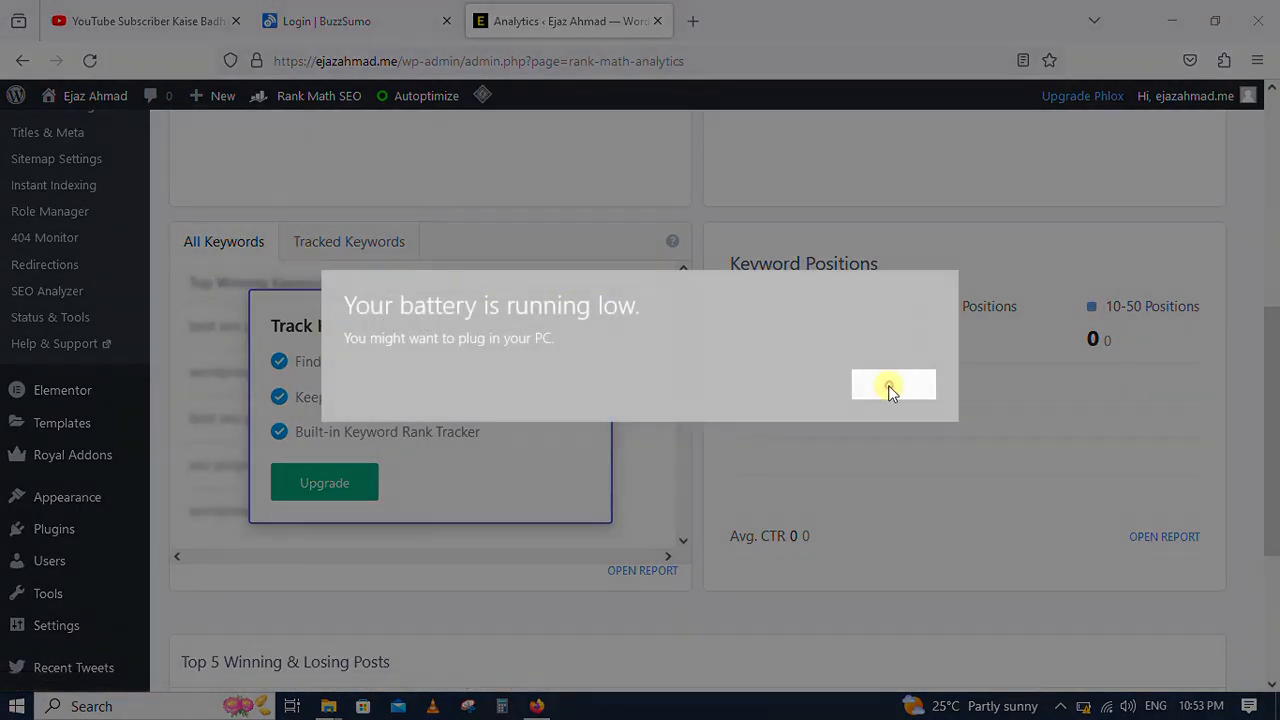
click(887, 386)
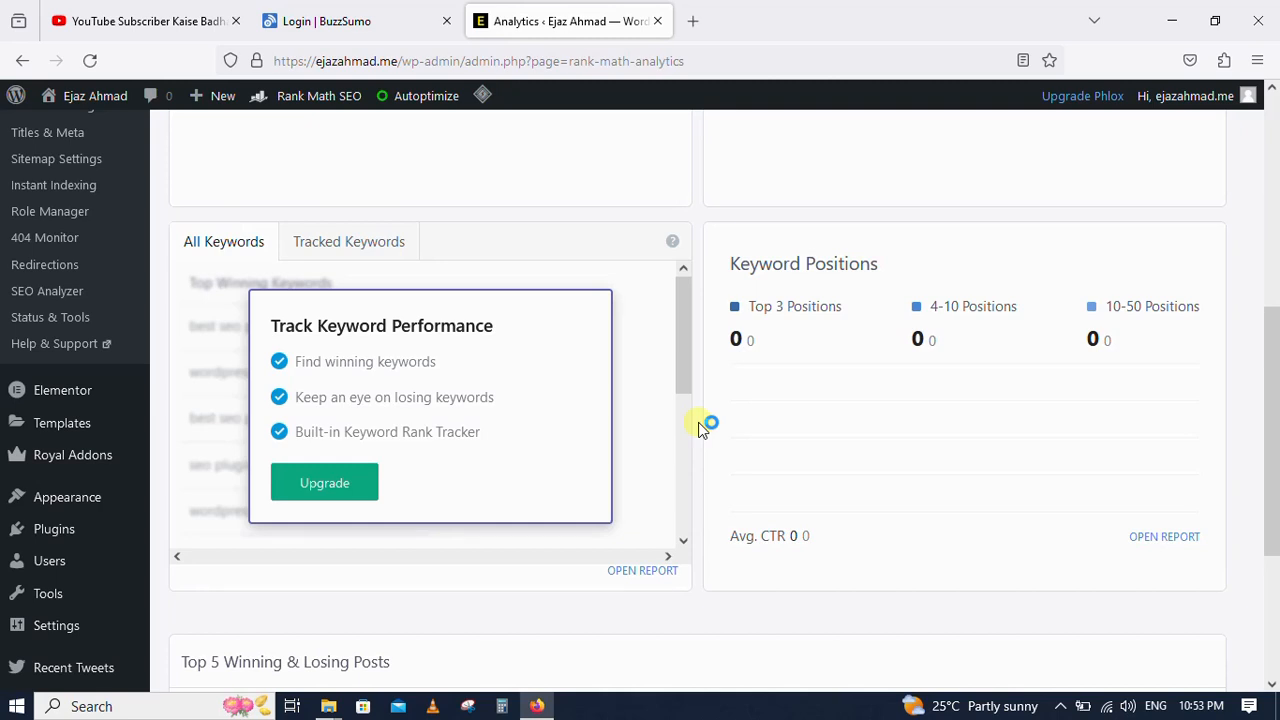
scroll(703, 427, down, 3)
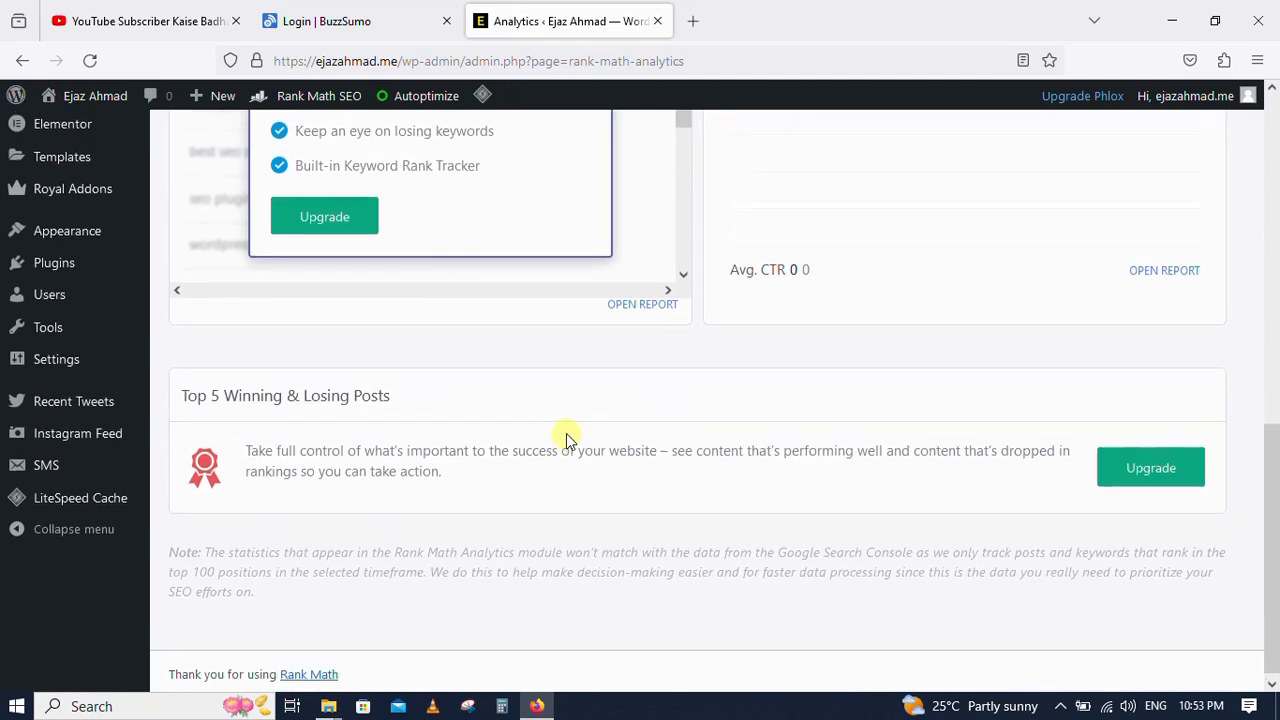
scroll(570, 436, up, 4)
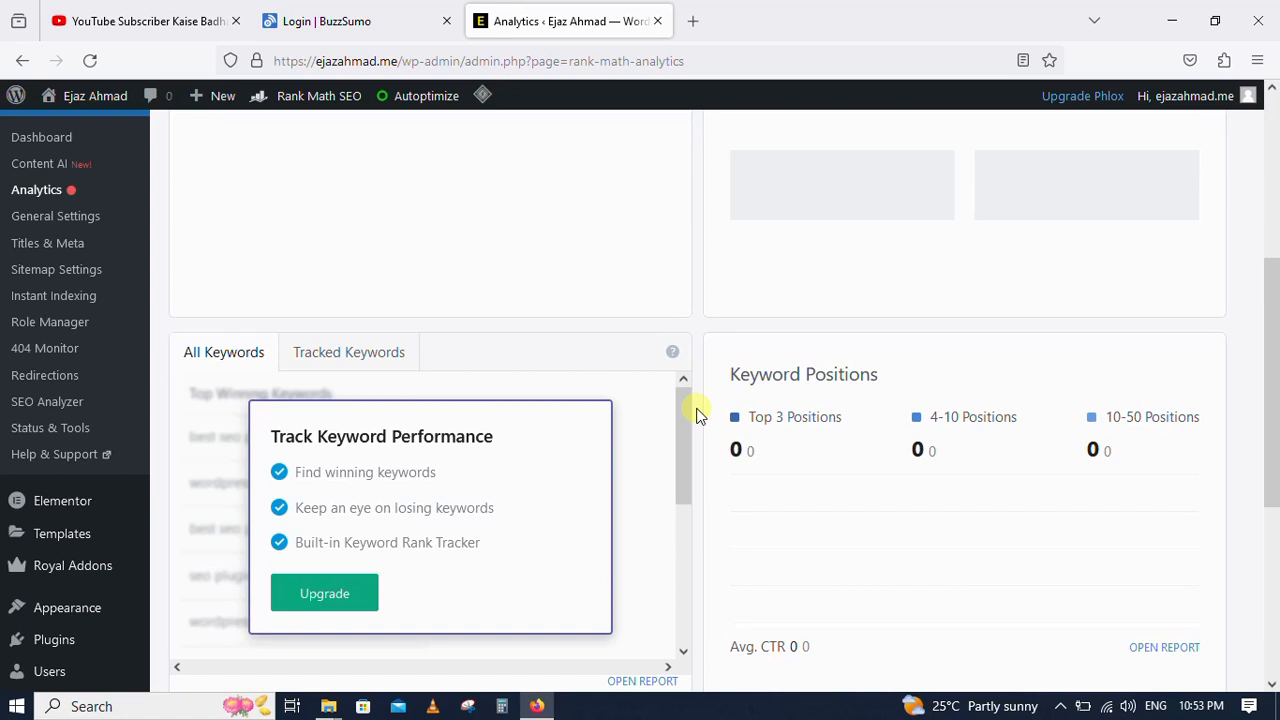
scroll(697, 415, up, 5)
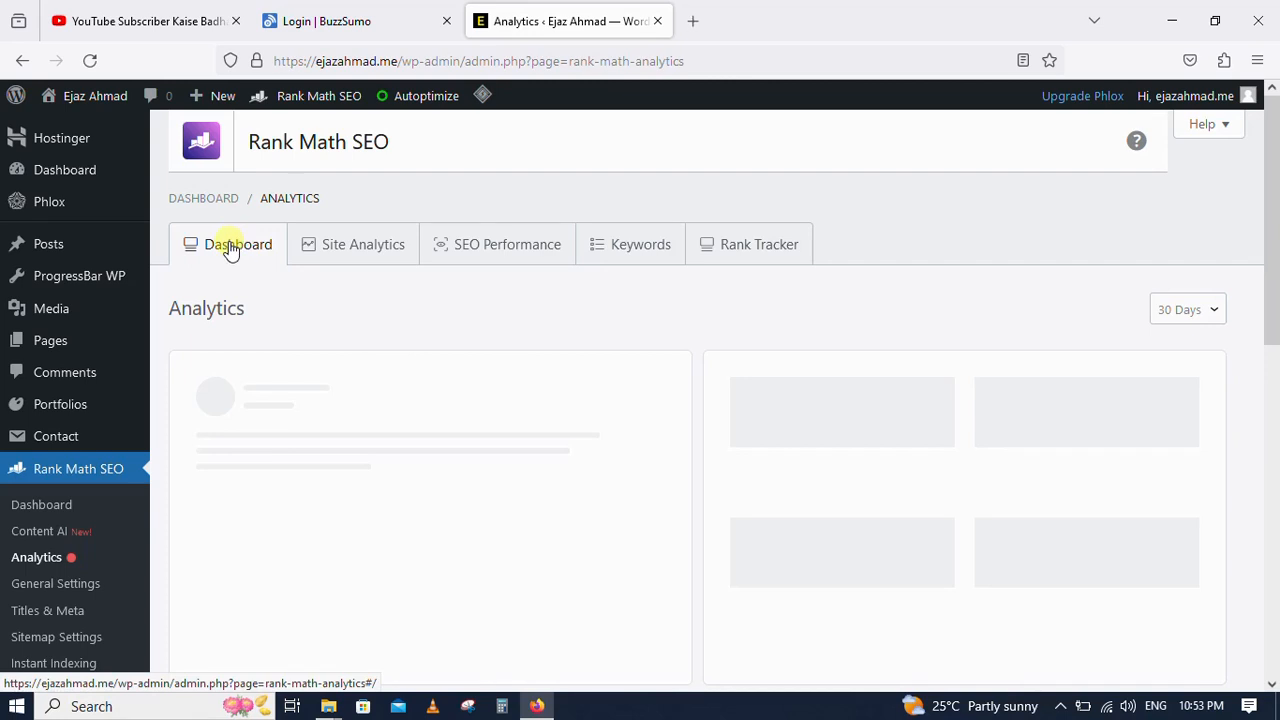
View the Site Analytics report and the SEO Performance report in Rank Math Analytics
click(360, 246)
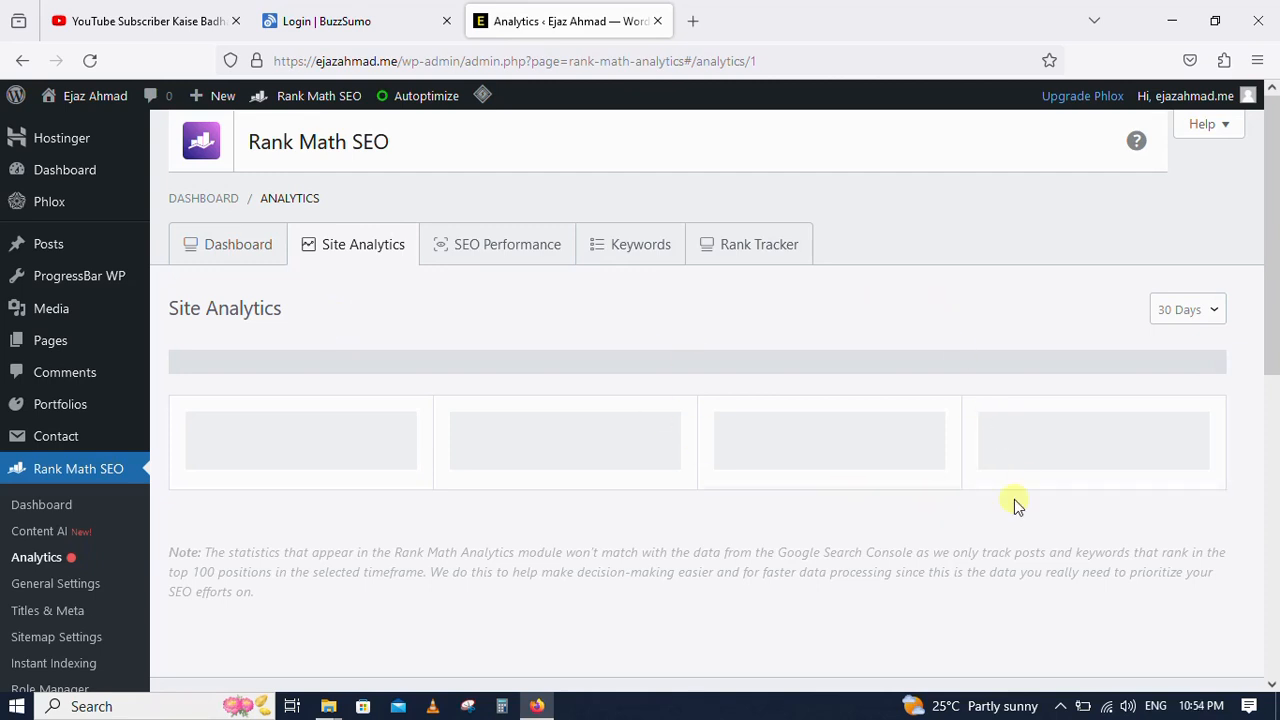
scroll(383, 463, down, 3)
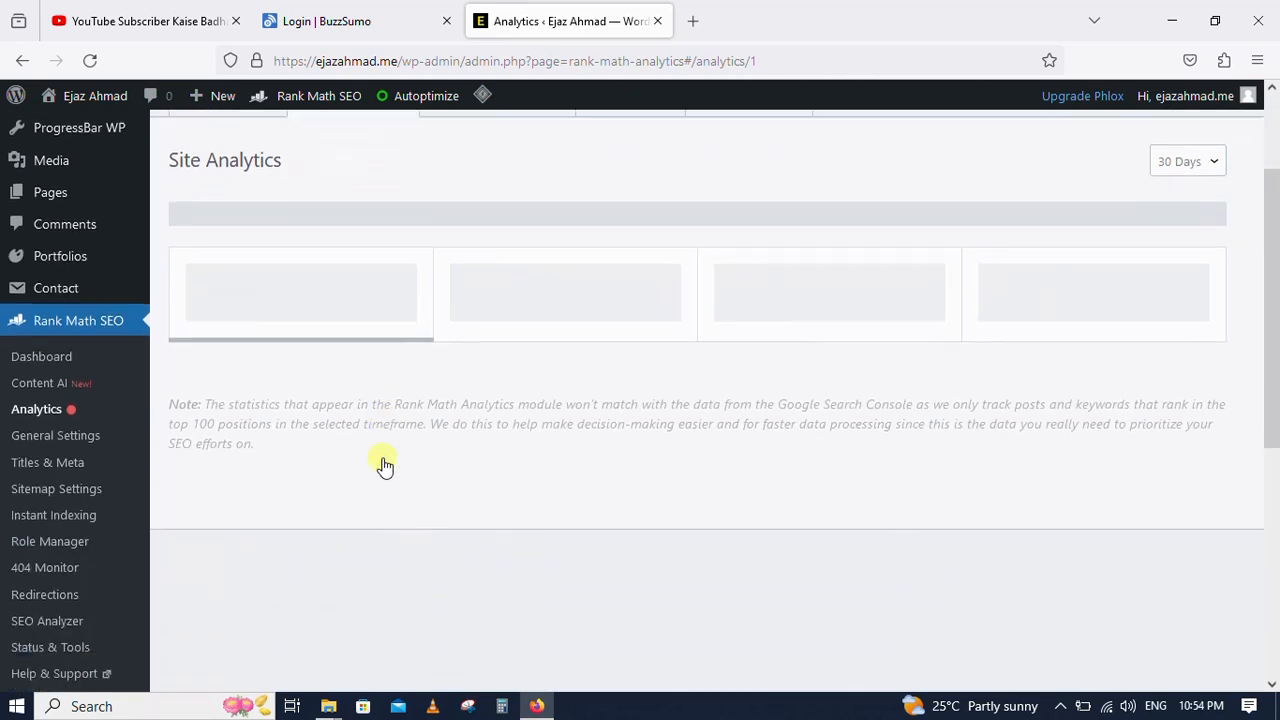
scroll(383, 463, up, 3)
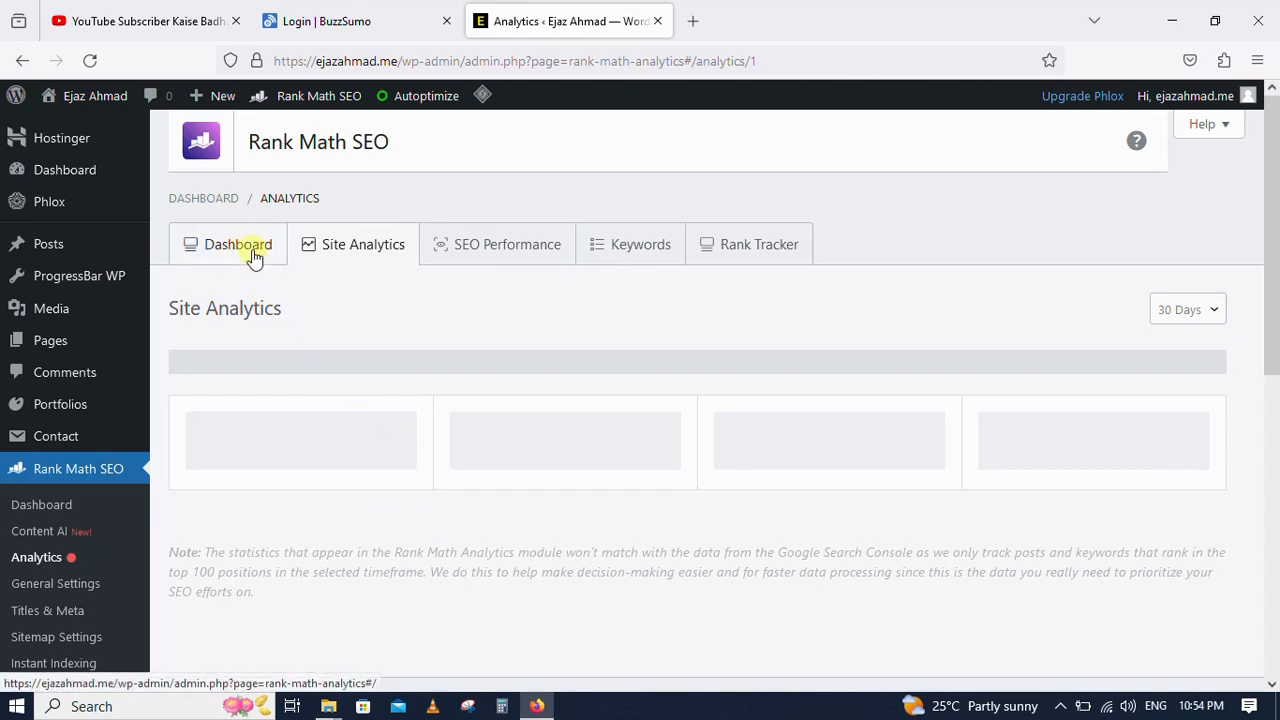
click(497, 250)
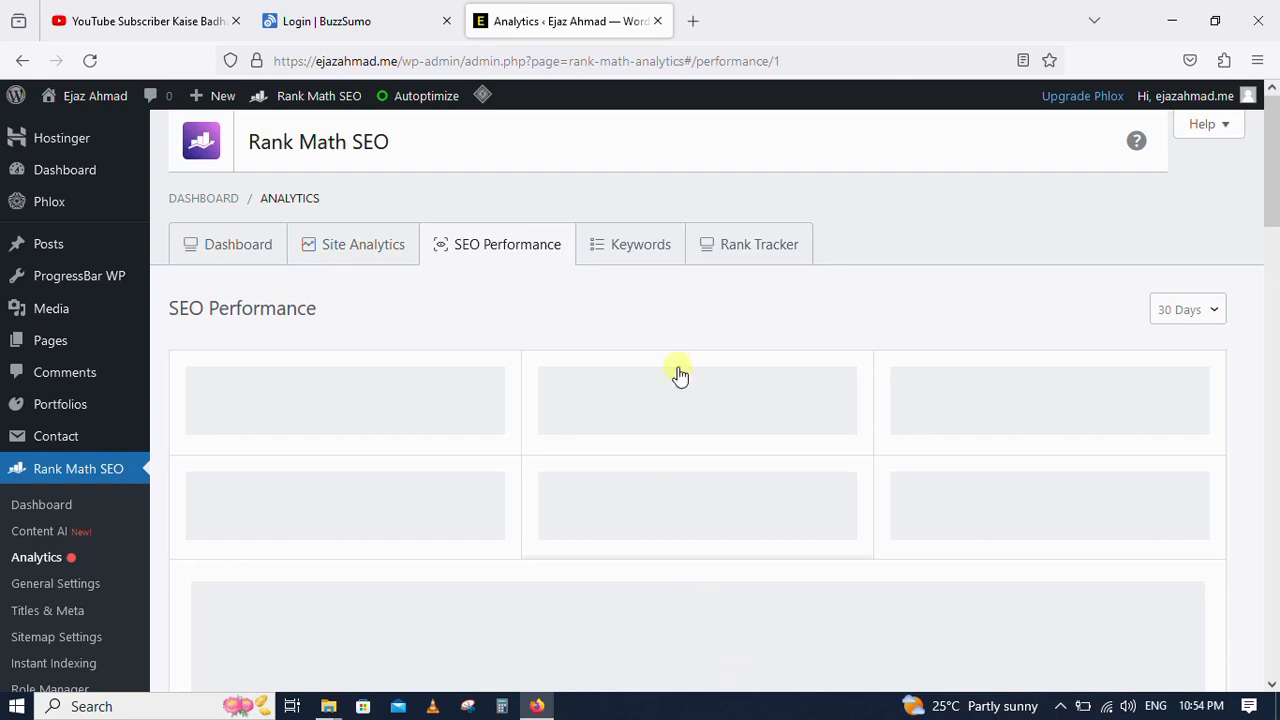
View the Keywords report and the Rank Tracker's keyword manager in Rank Math Analytics
click(643, 257)
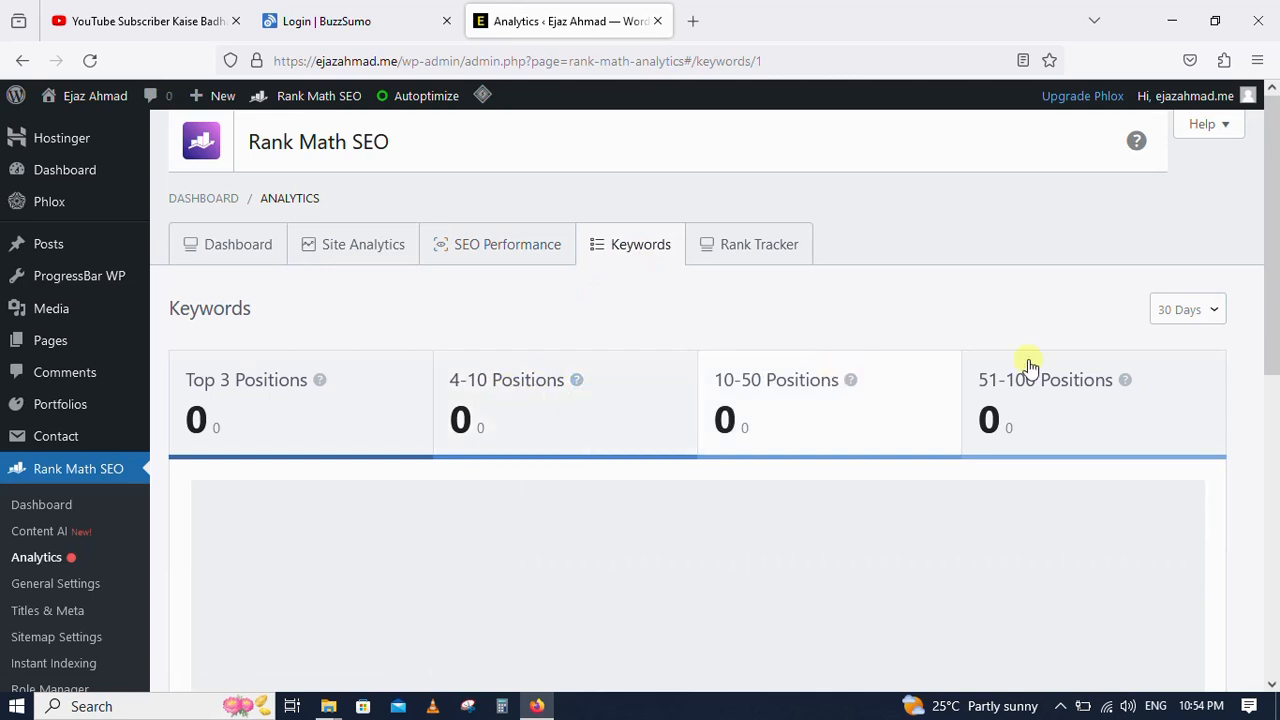
click(760, 233)
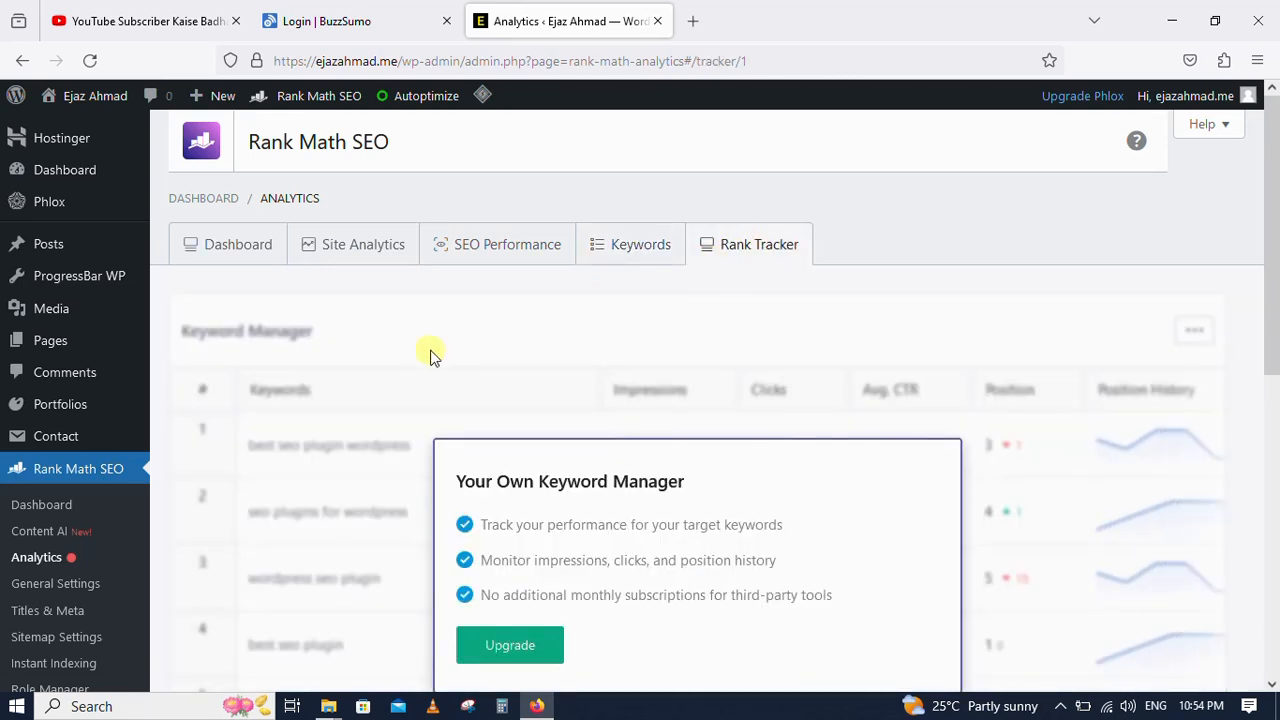
scroll(430, 352, down, 3)
scroll(430, 355, up, 3)
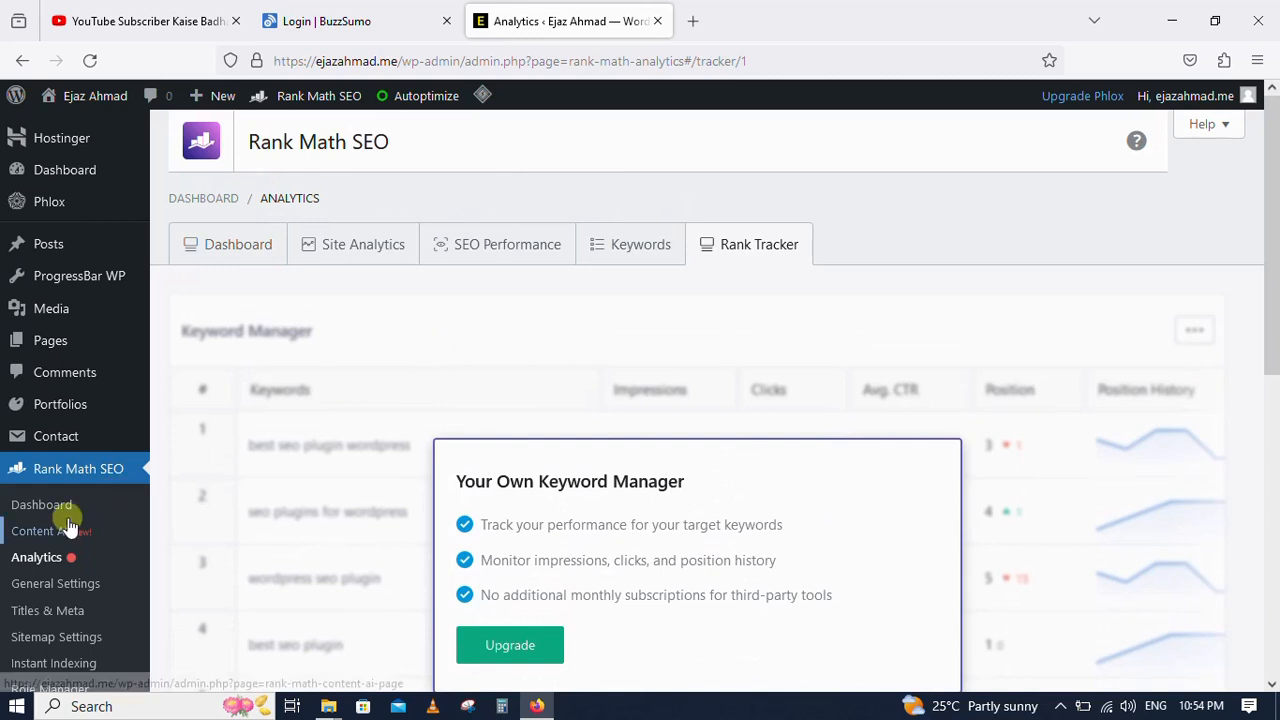
Open Rank Math's General Settings and look over the Links options
scroll(63, 525, down, 2)
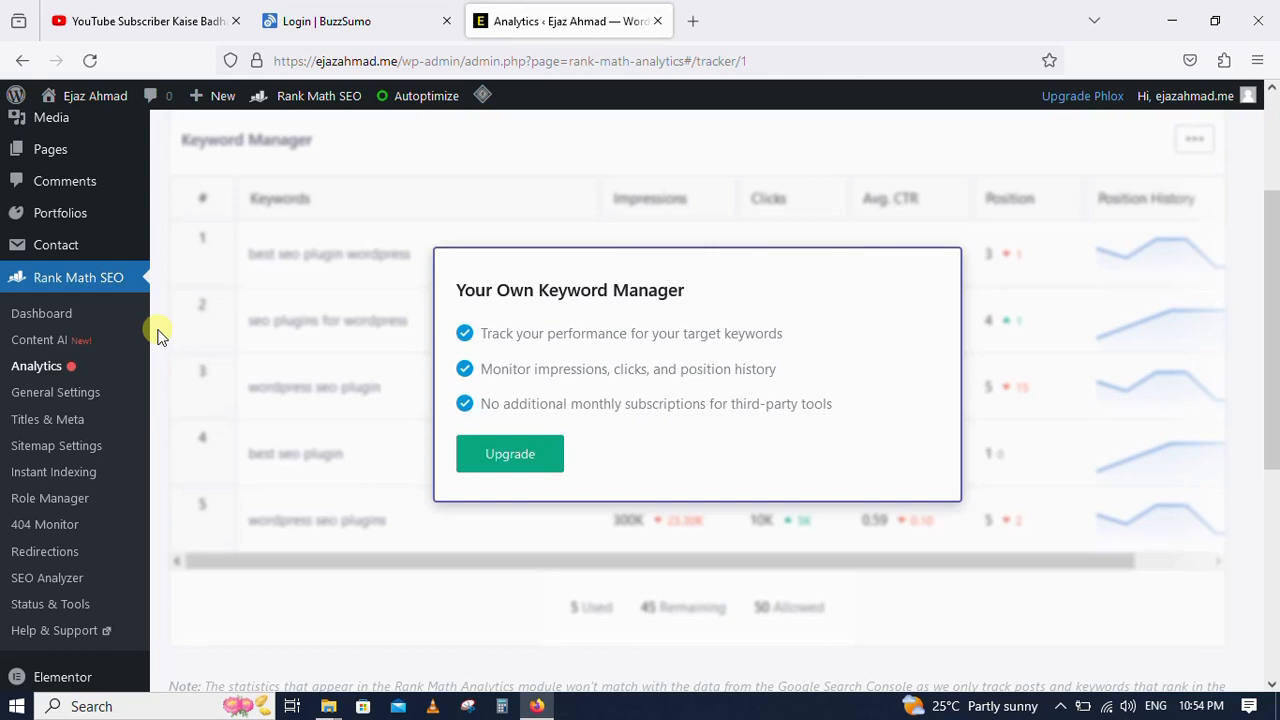
click(40, 394)
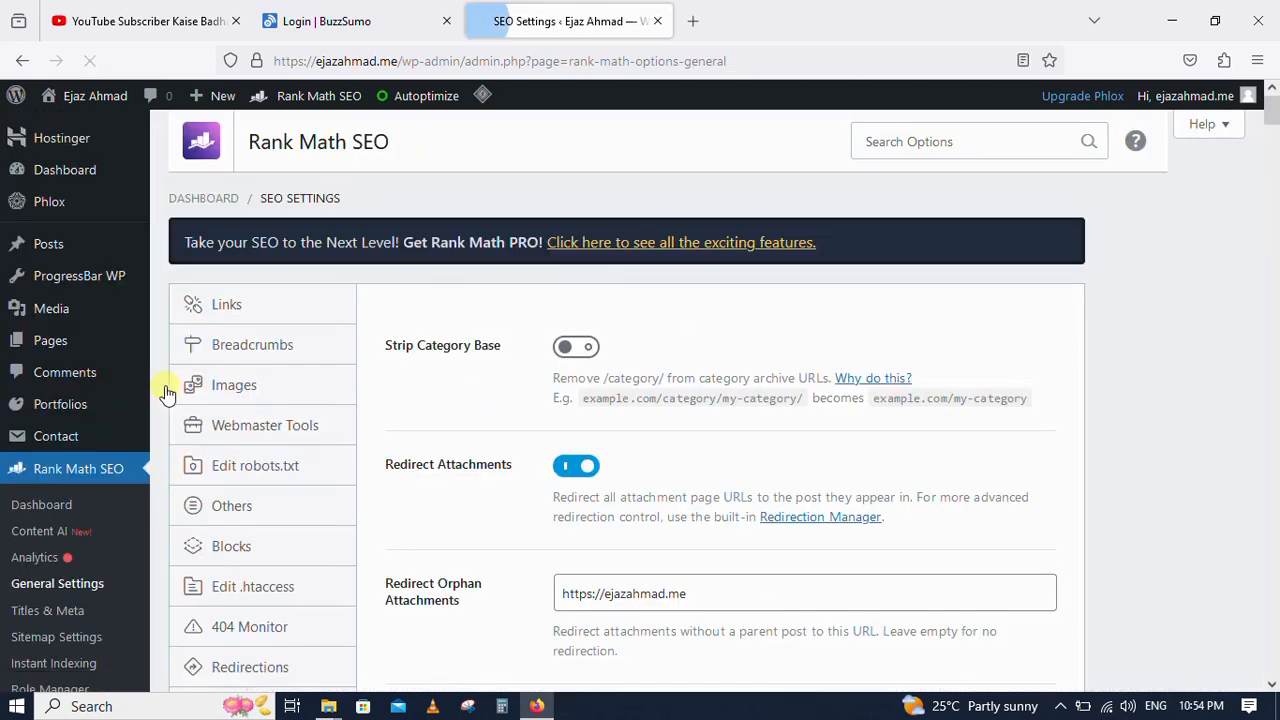
scroll(165, 388, down, 3)
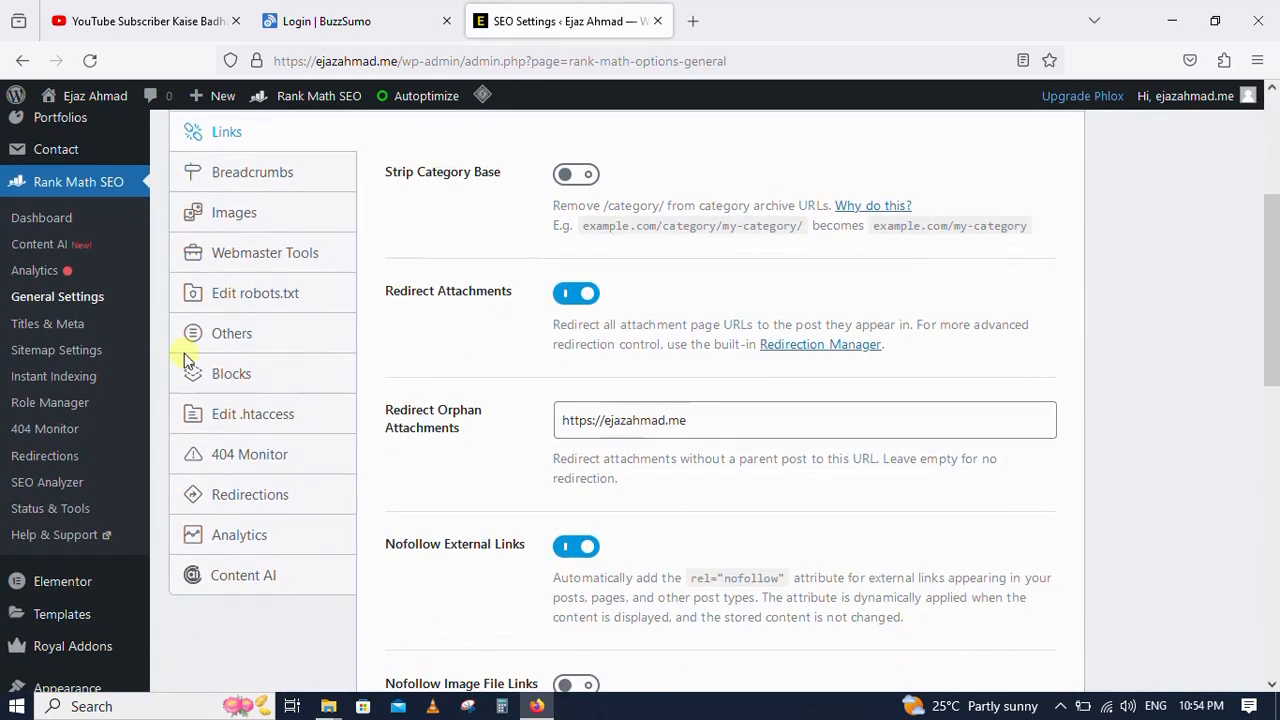
scroll(240, 592, up, 2)
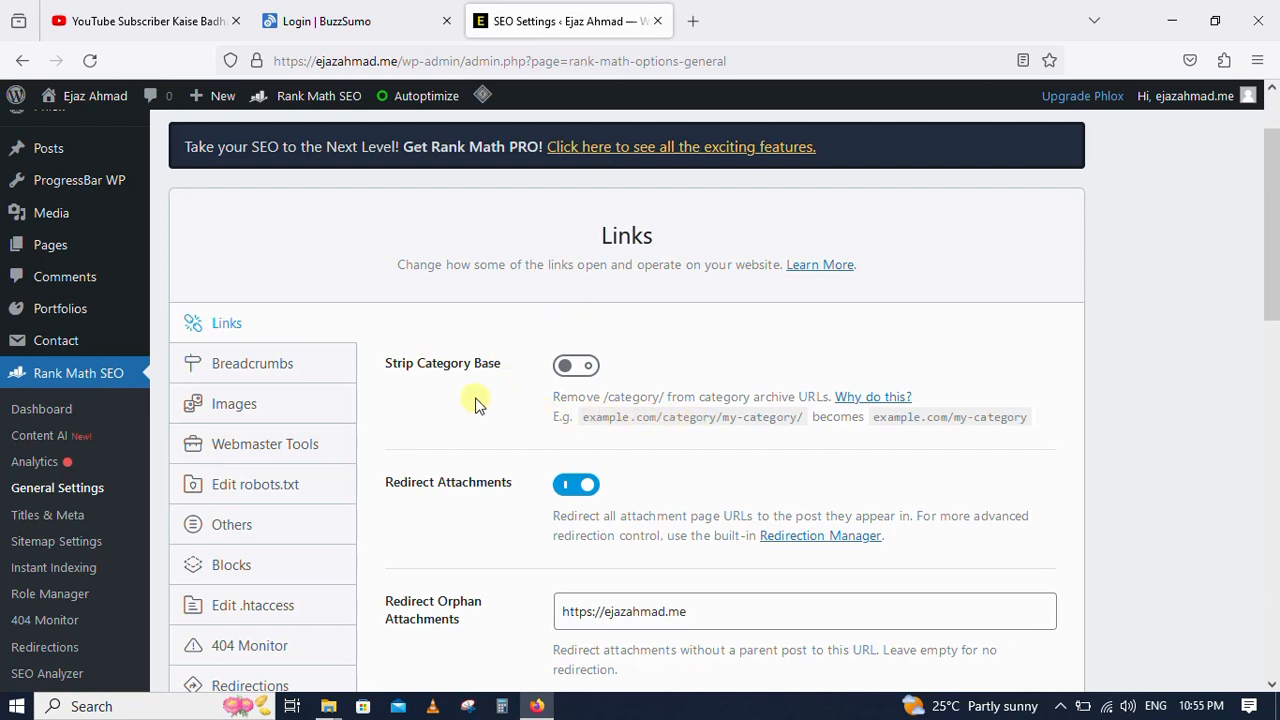
Turn the Strip Category Base option on and back off
click(584, 366)
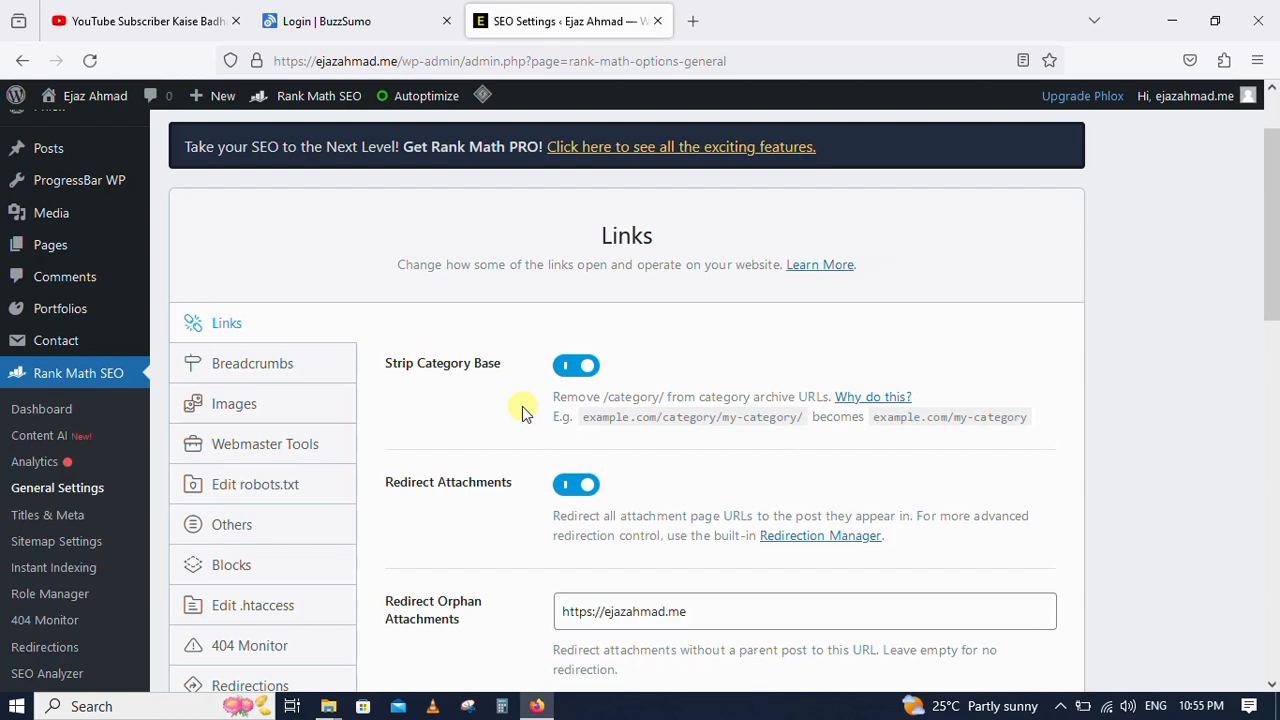
click(573, 368)
Review the redirect and nofollow options in the Links settings and enable Nofollow Image File Links
scroll(517, 391, down, 2)
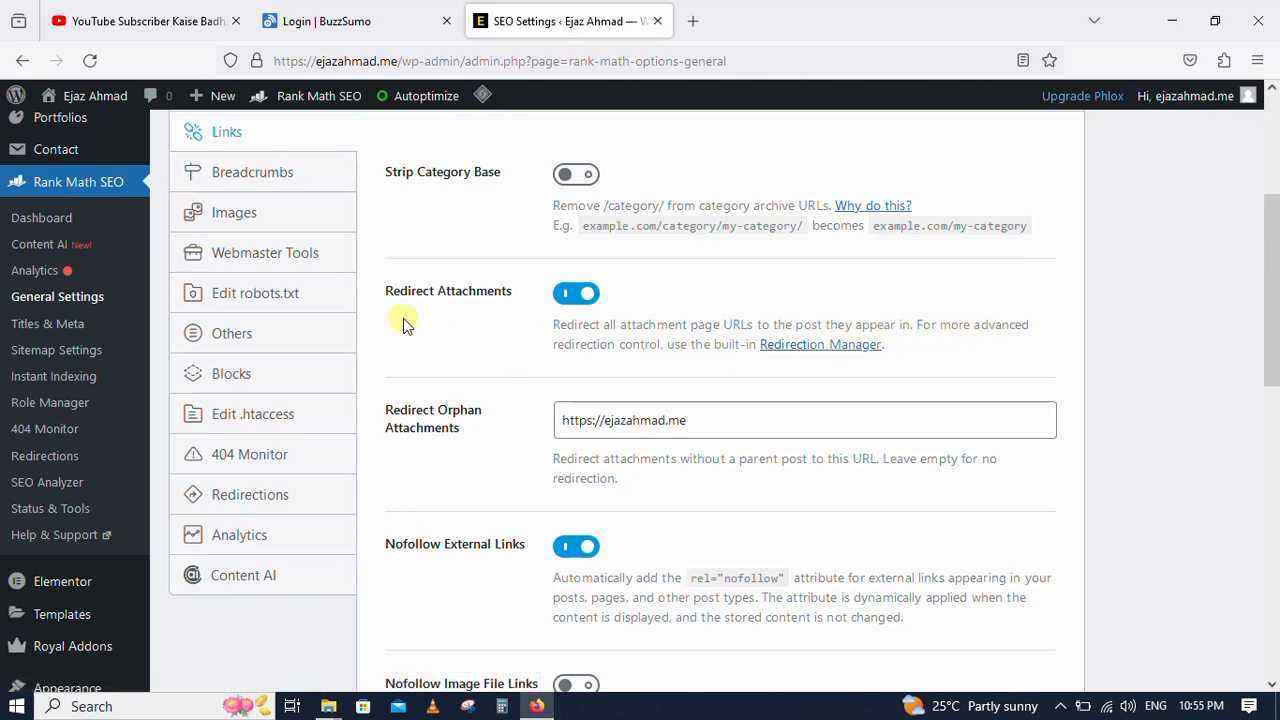
click(285, 454)
scroll(366, 366, down, 3)
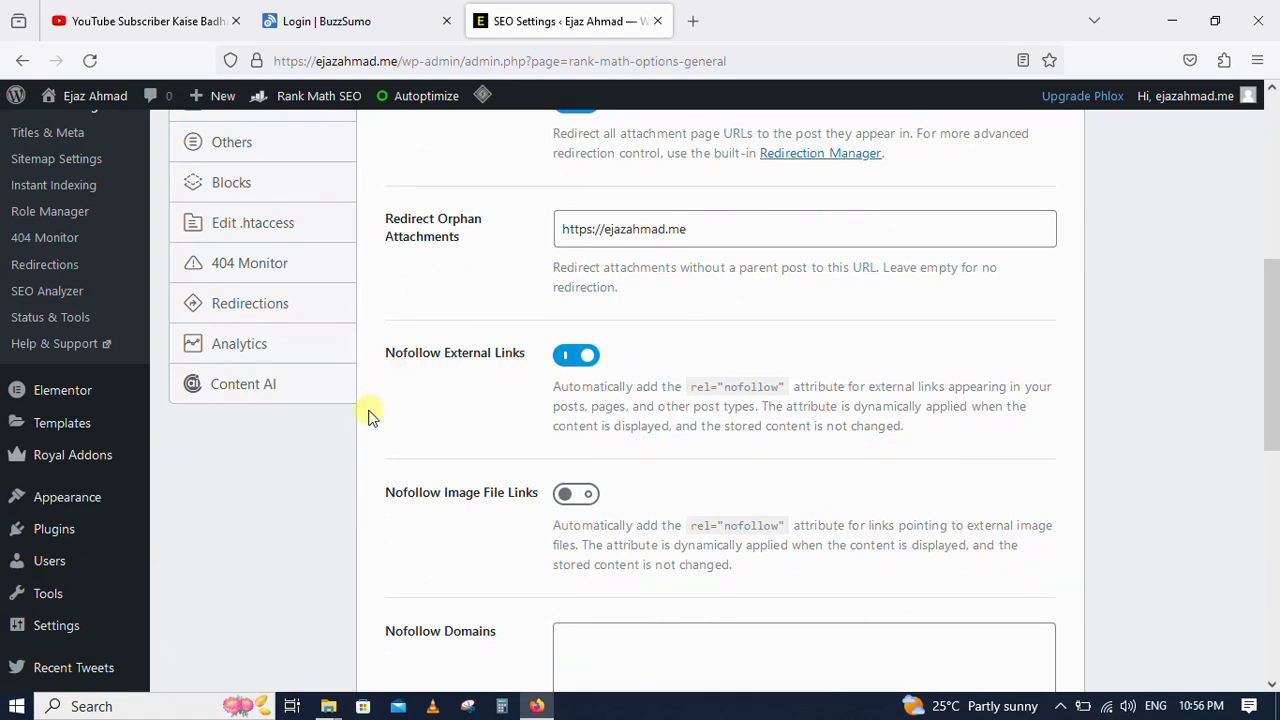
scroll(368, 417, down, 2)
scroll(368, 417, up, 2)
scroll(368, 417, down, 4)
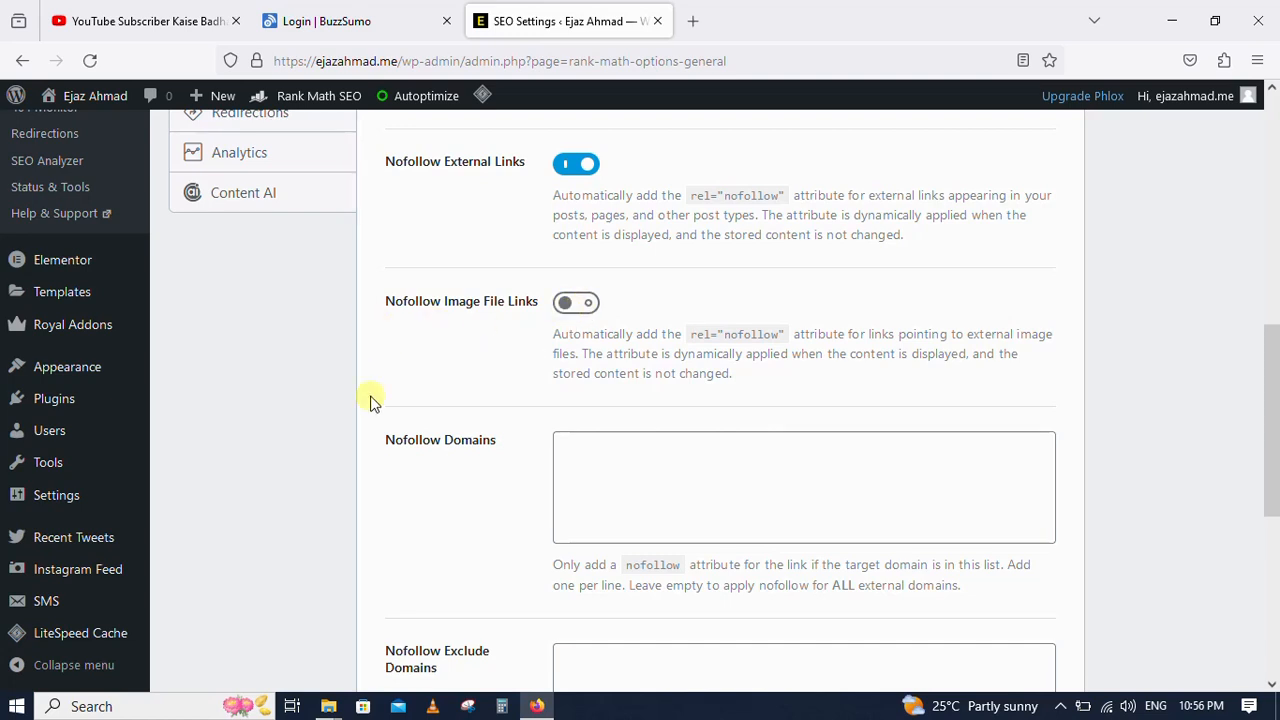
click(590, 308)
Examine the Nofollow Domains and Nofollow Exclude Domains fields in the Links settings without entering any domains
scroll(383, 436, down, 2)
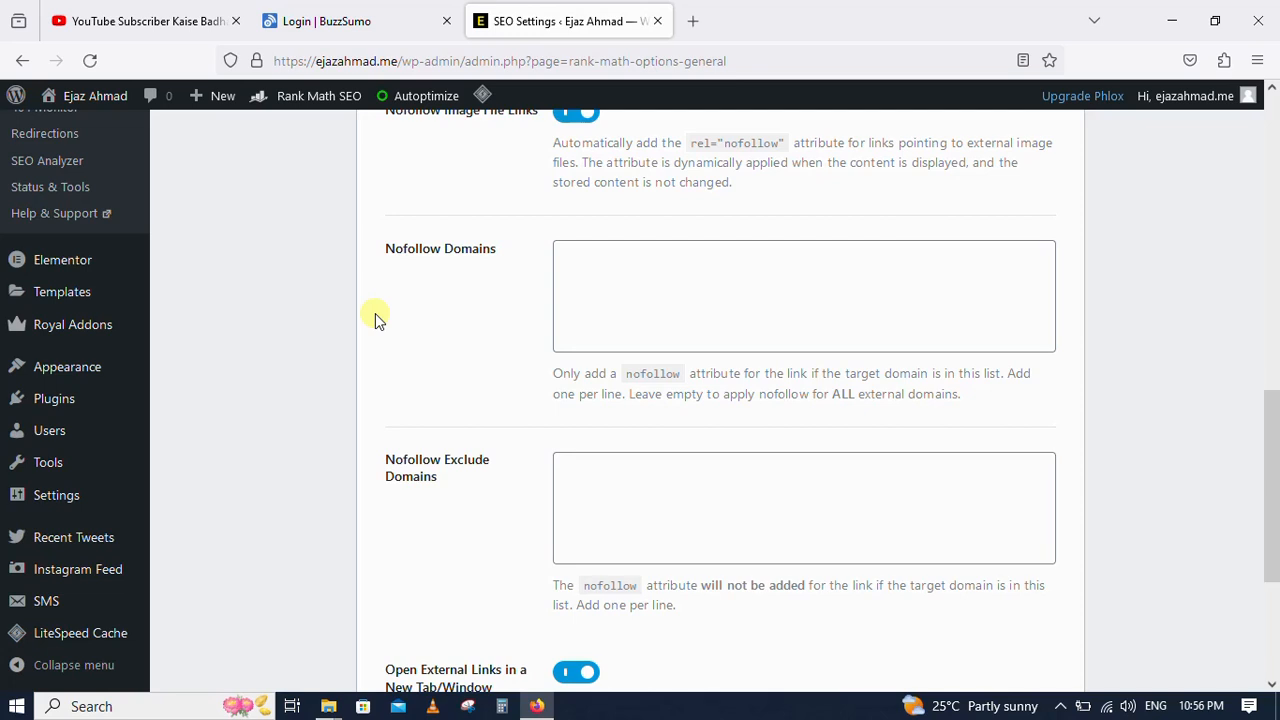
click(605, 283)
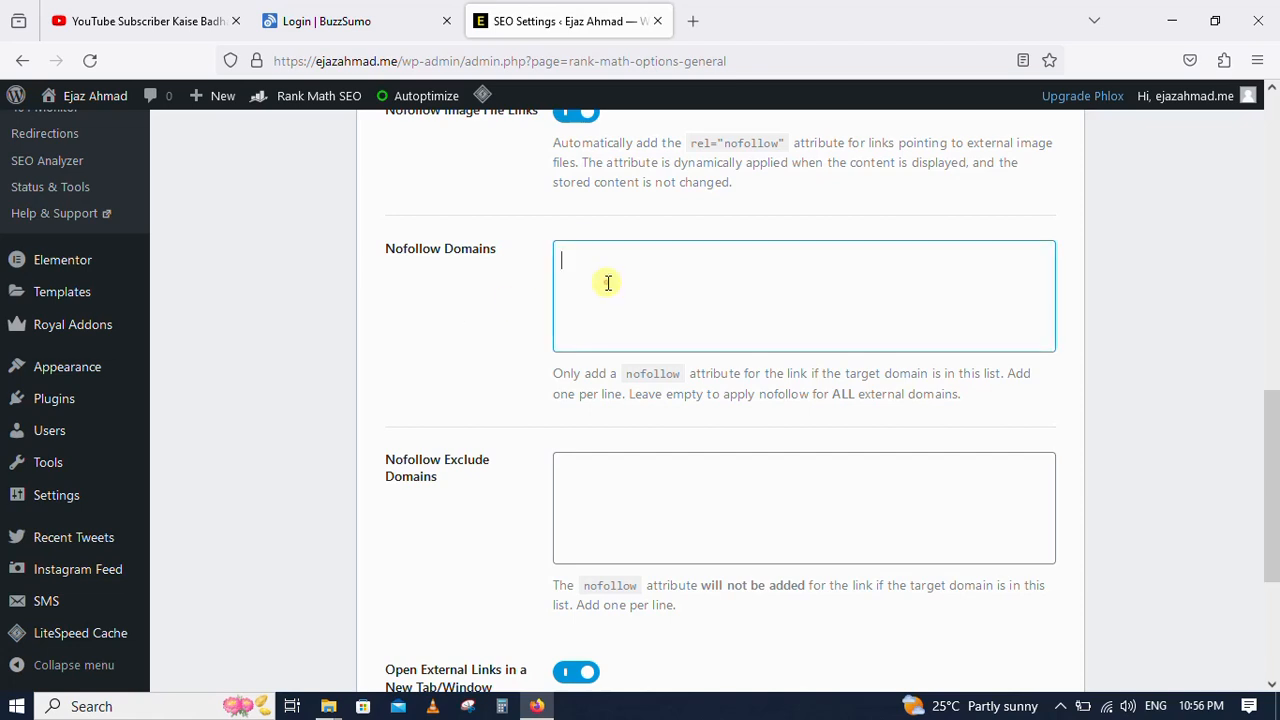
click(428, 357)
scroll(380, 360, down, 2)
click(486, 277)
scroll(366, 331, up, 1)
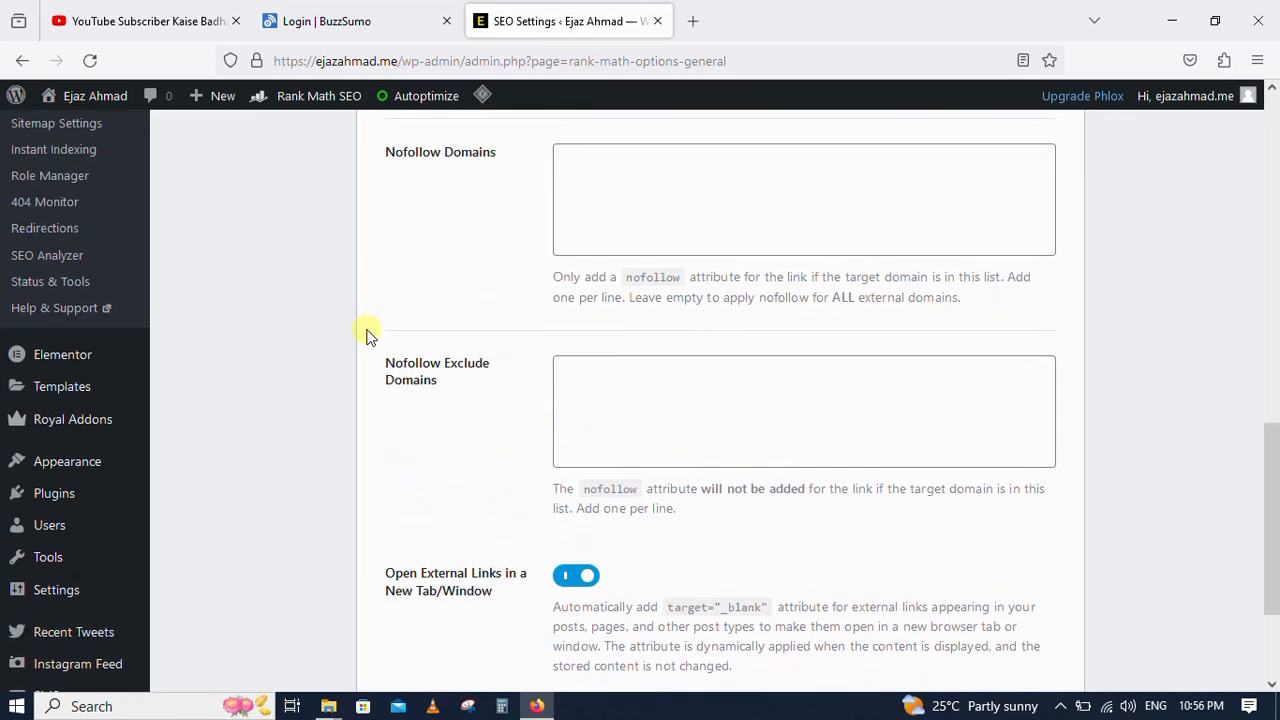
click(569, 391)
click(472, 440)
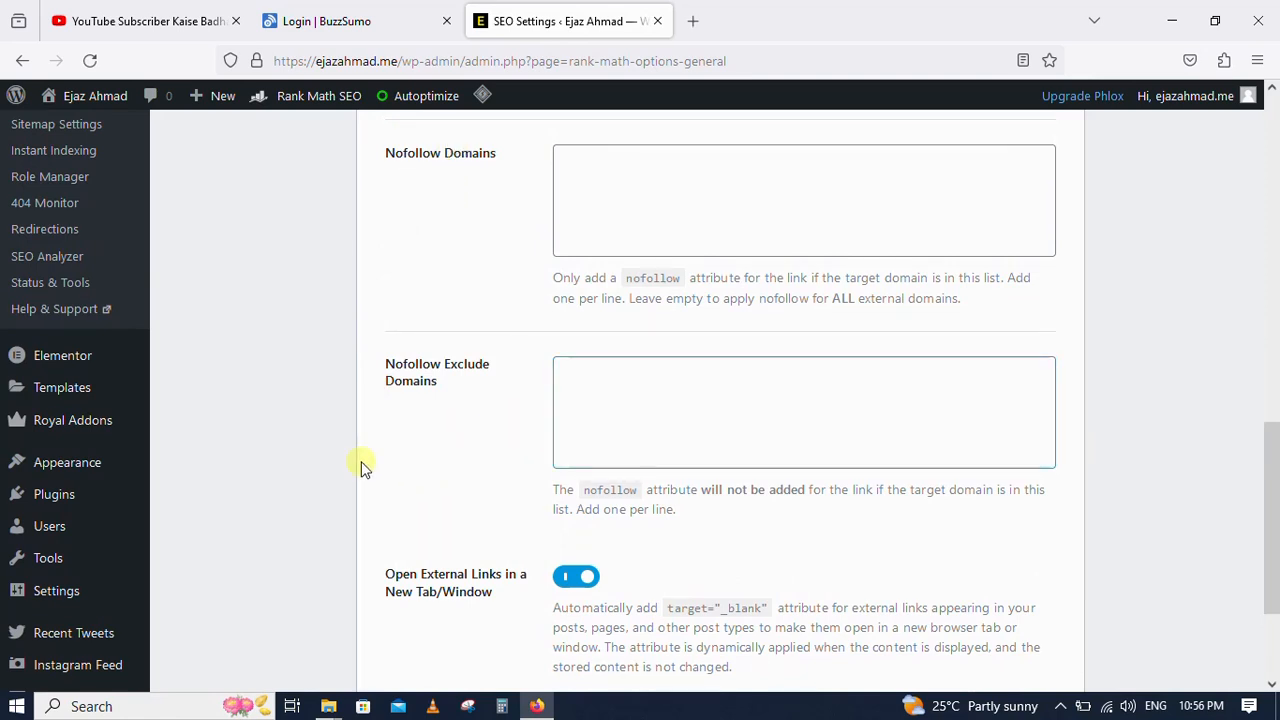
Save the changes to the Links settings and confirm leaving the page
scroll(362, 463, down, 2)
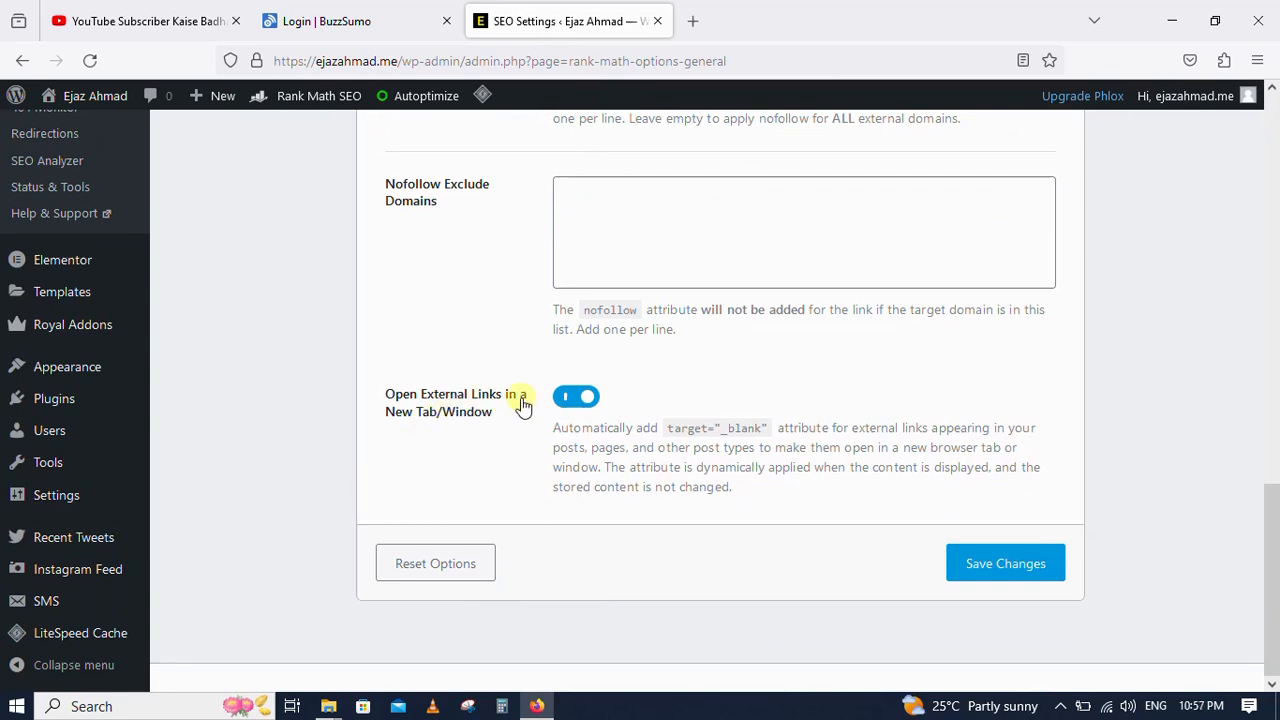
click(1000, 572)
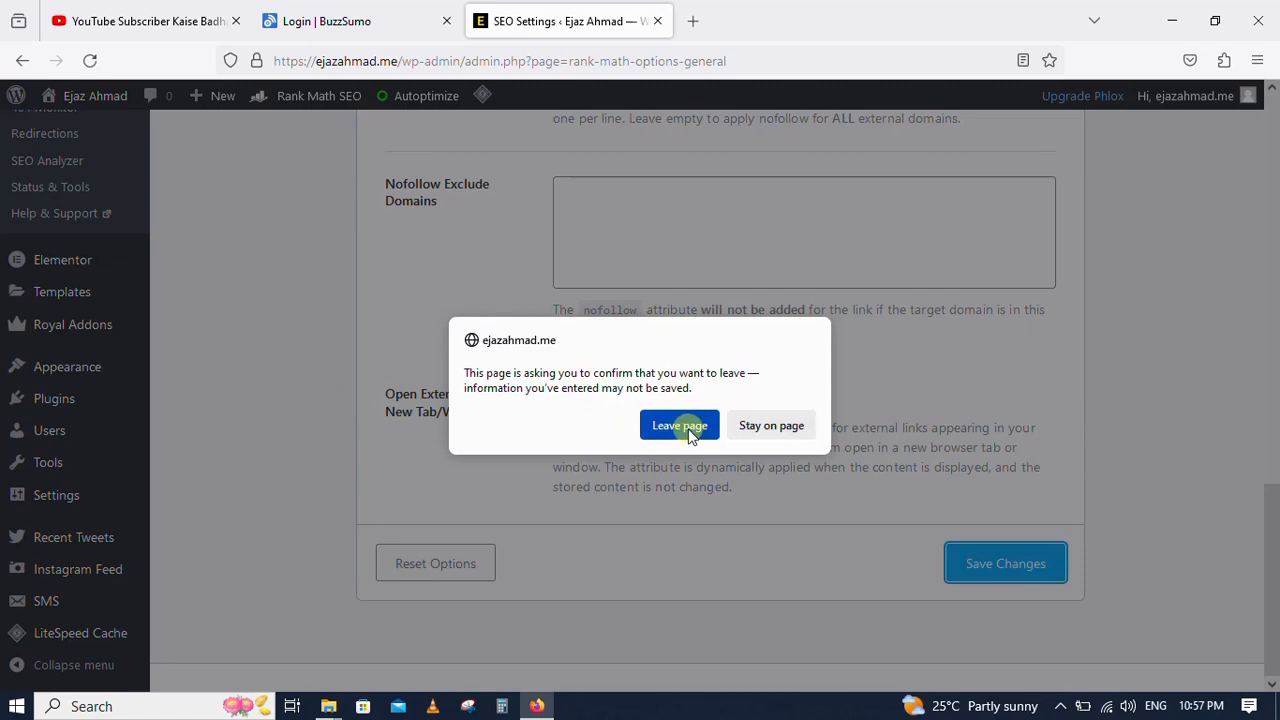
click(688, 430)
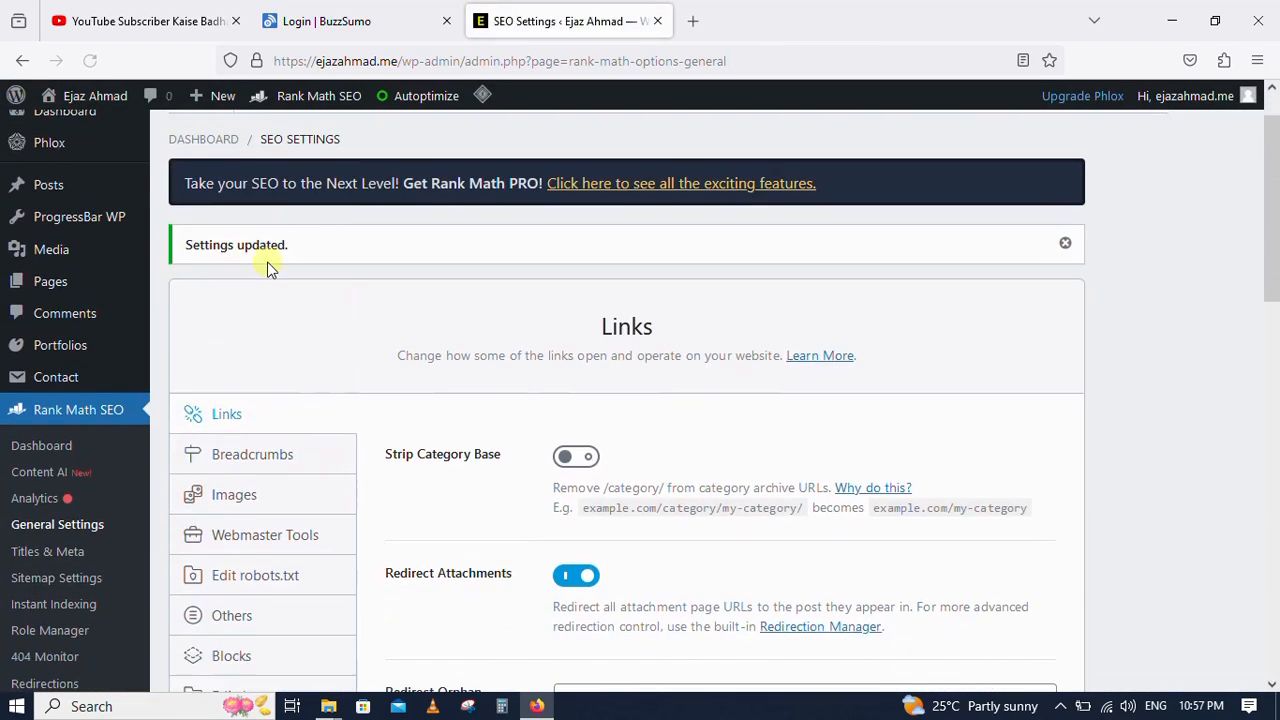
View the Breadcrumbs section of the General Settings, including its code snippet and enable option
scroll(267, 262, down, 3)
click(252, 228)
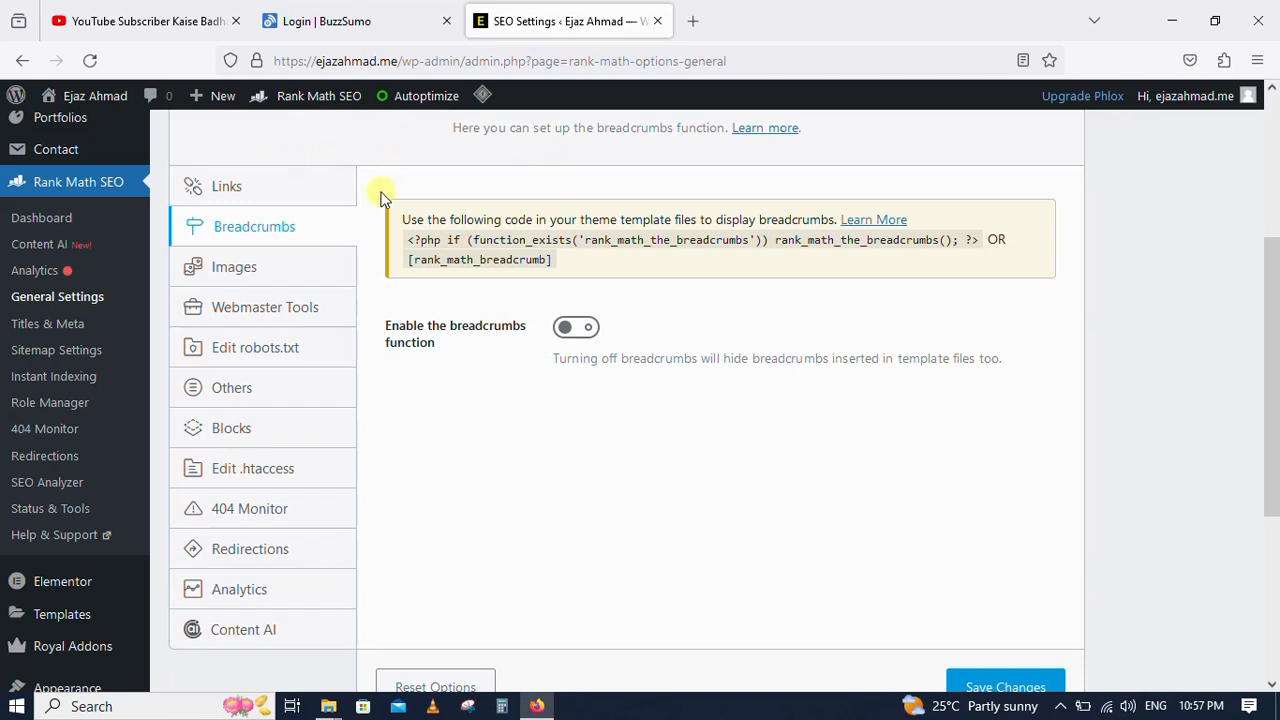
scroll(357, 240, down, 2)
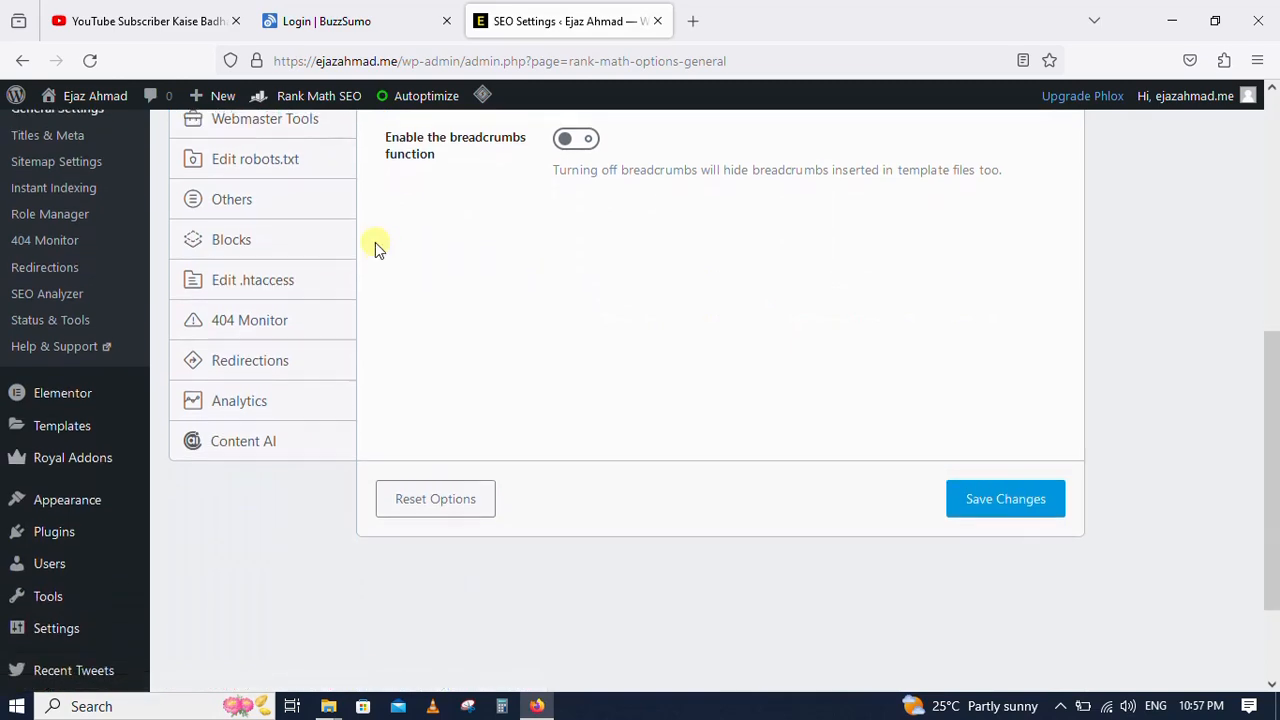
scroll(374, 249, up, 1)
Open the Images section and enable Add missing ALT attributes
click(246, 173)
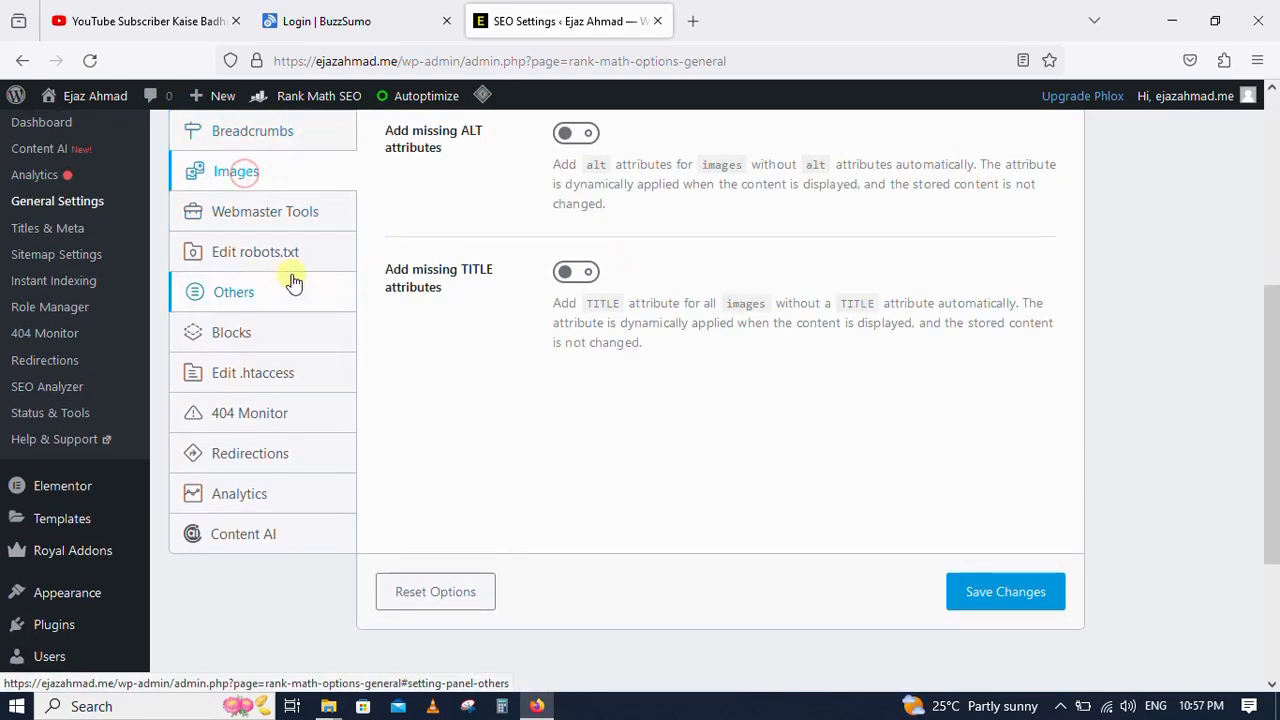
scroll(370, 270, up, 1)
scroll(370, 268, up, 1)
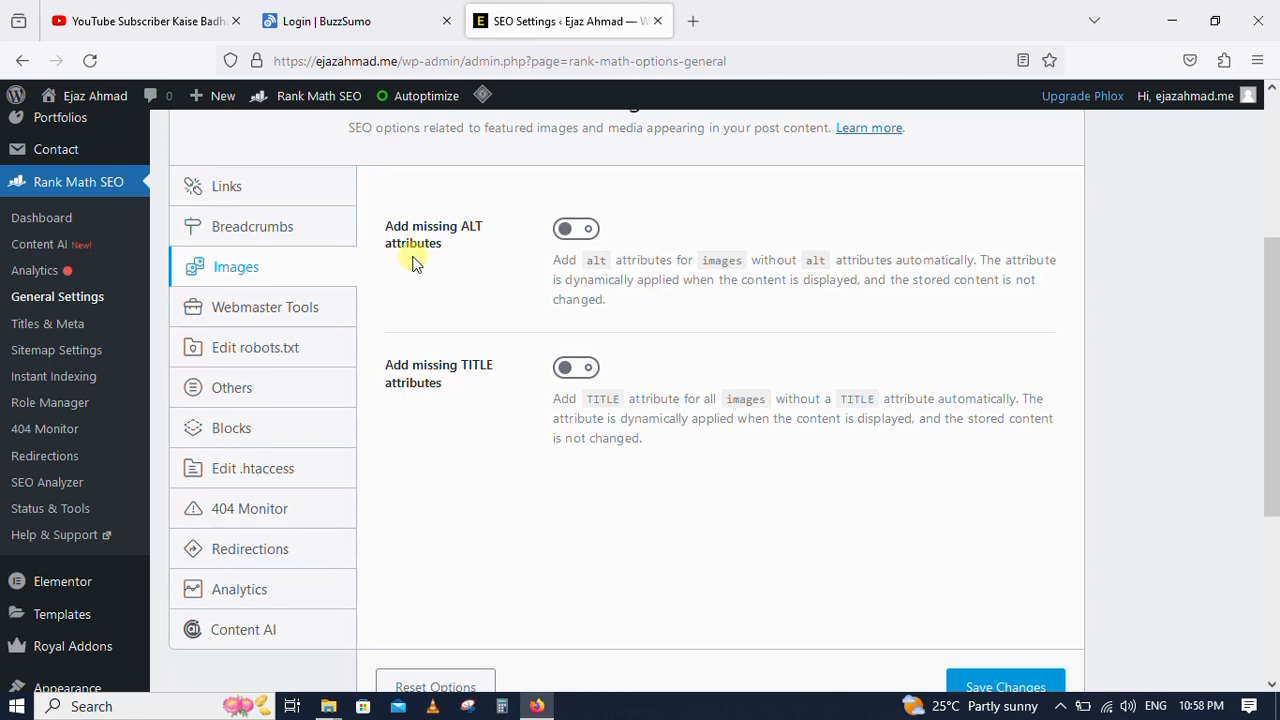
click(586, 230)
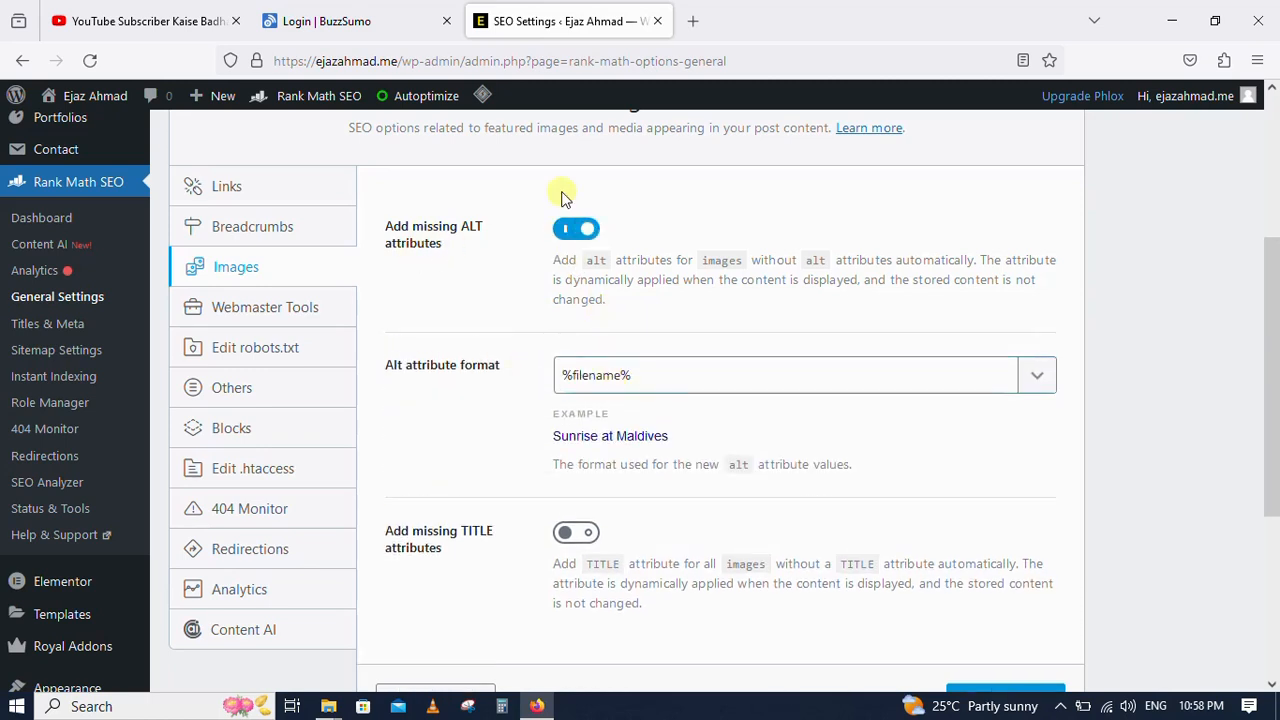
Enable Add missing TITLE attributes for images and save the settings, confirming leaving the page
scroll(386, 394, down, 3)
scroll(385, 394, down, 1)
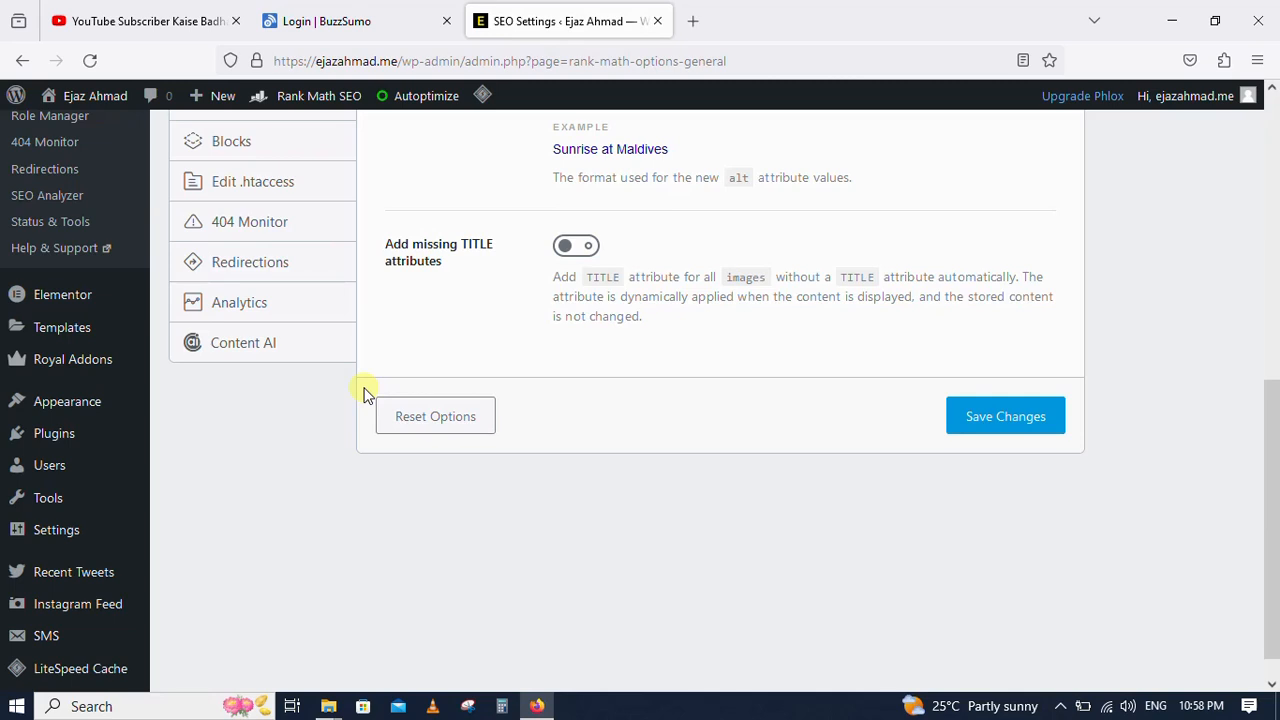
scroll(365, 393, up, 1)
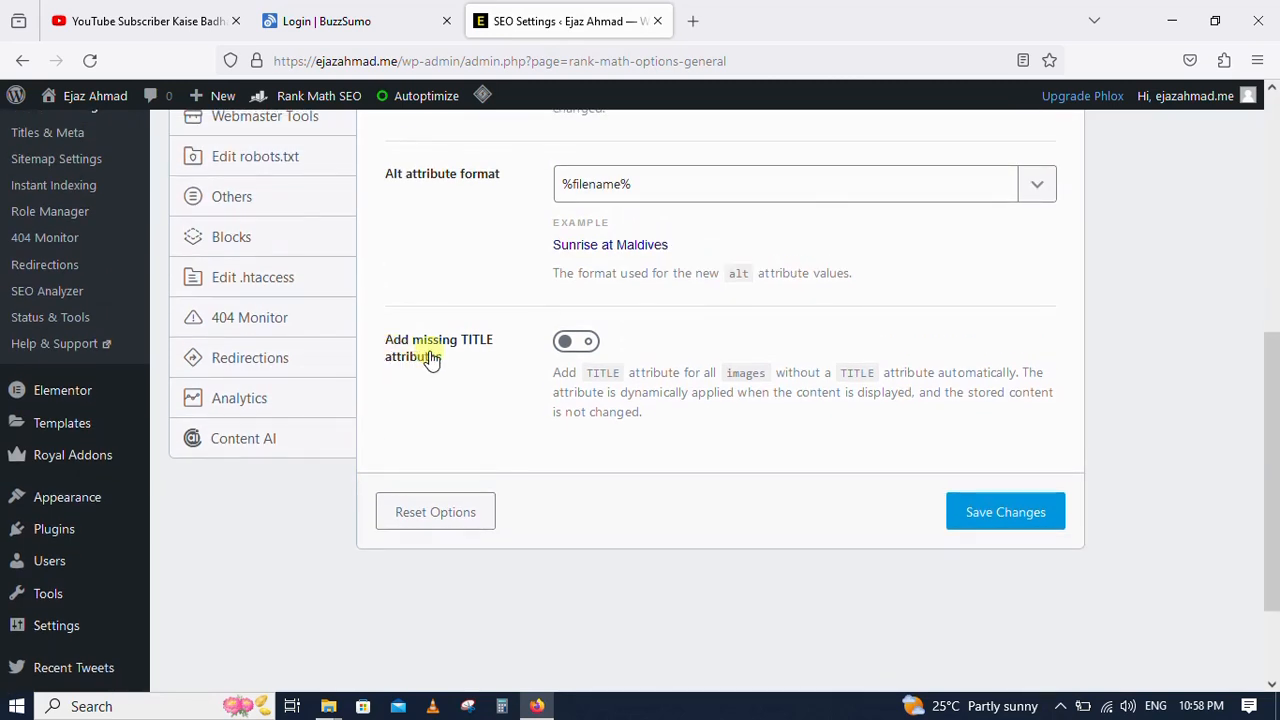
click(580, 341)
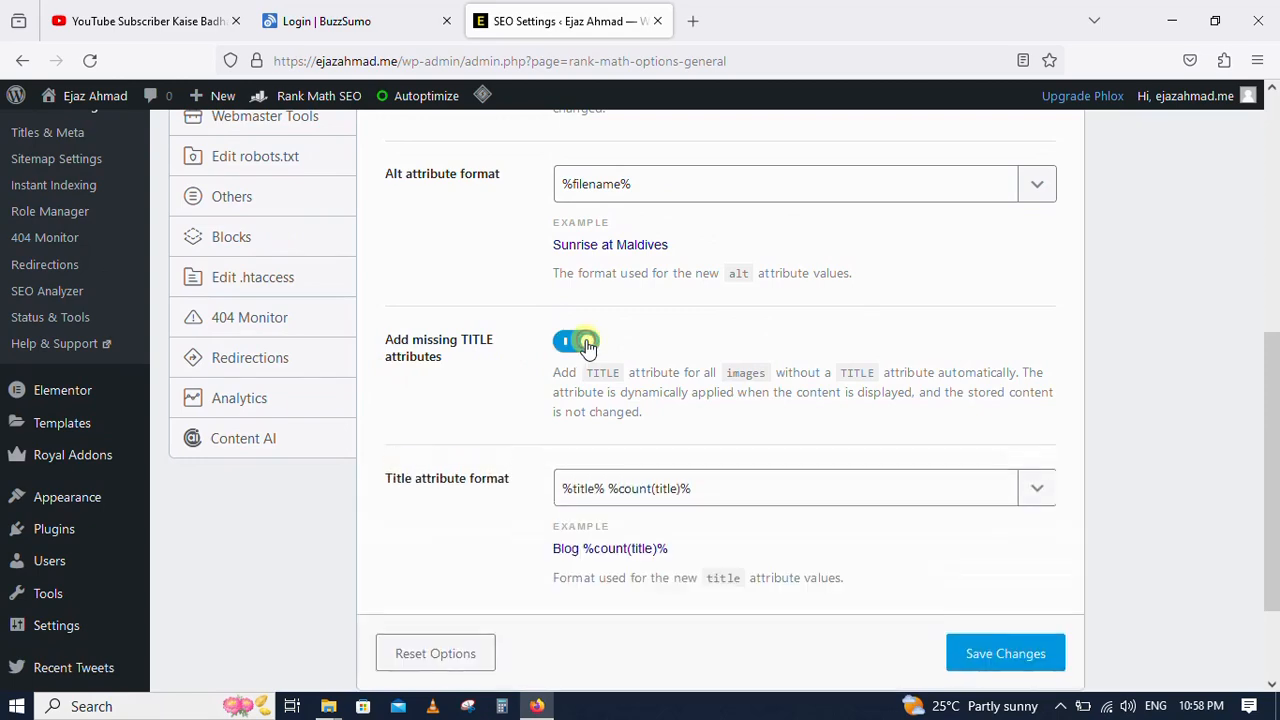
scroll(508, 474, down, 1)
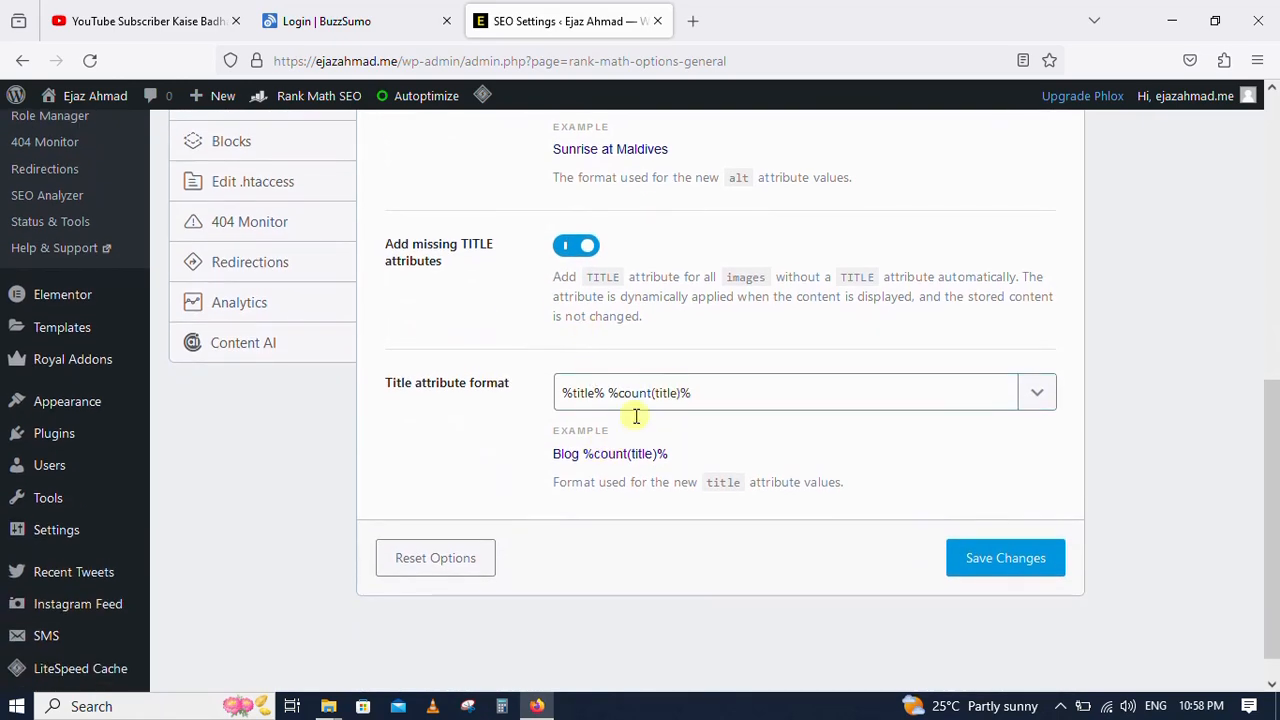
click(970, 558)
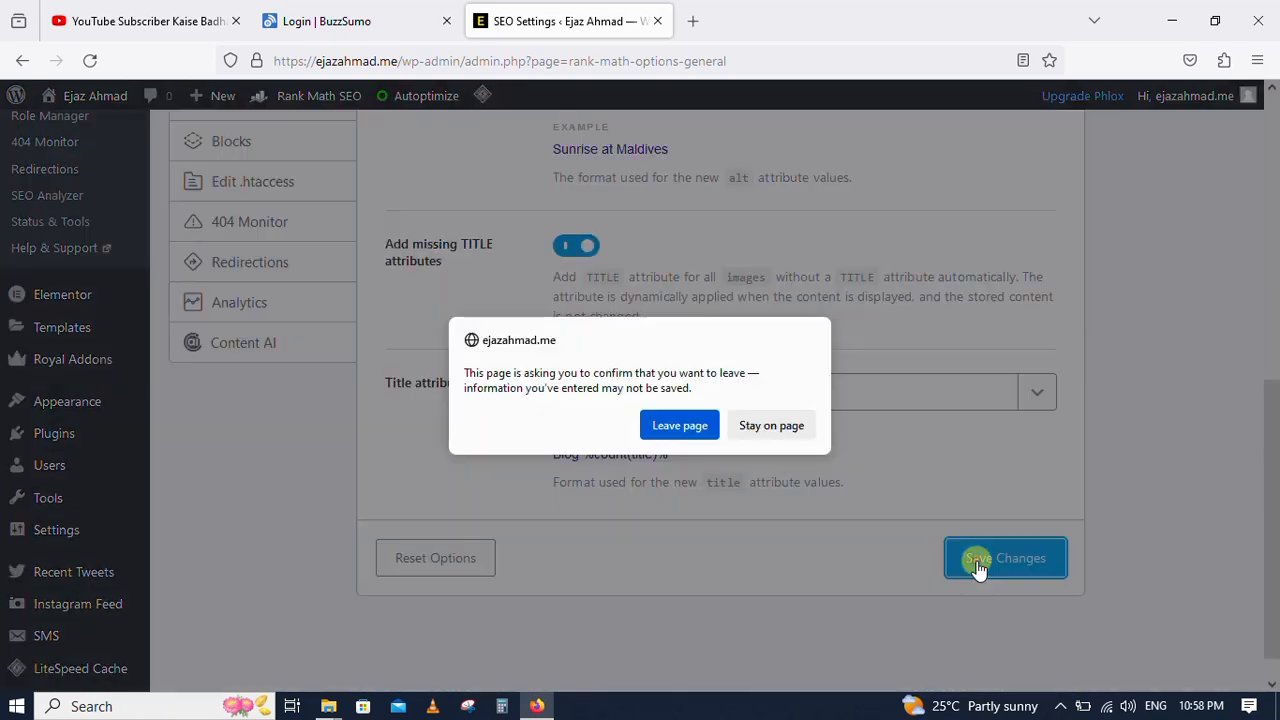
click(663, 424)
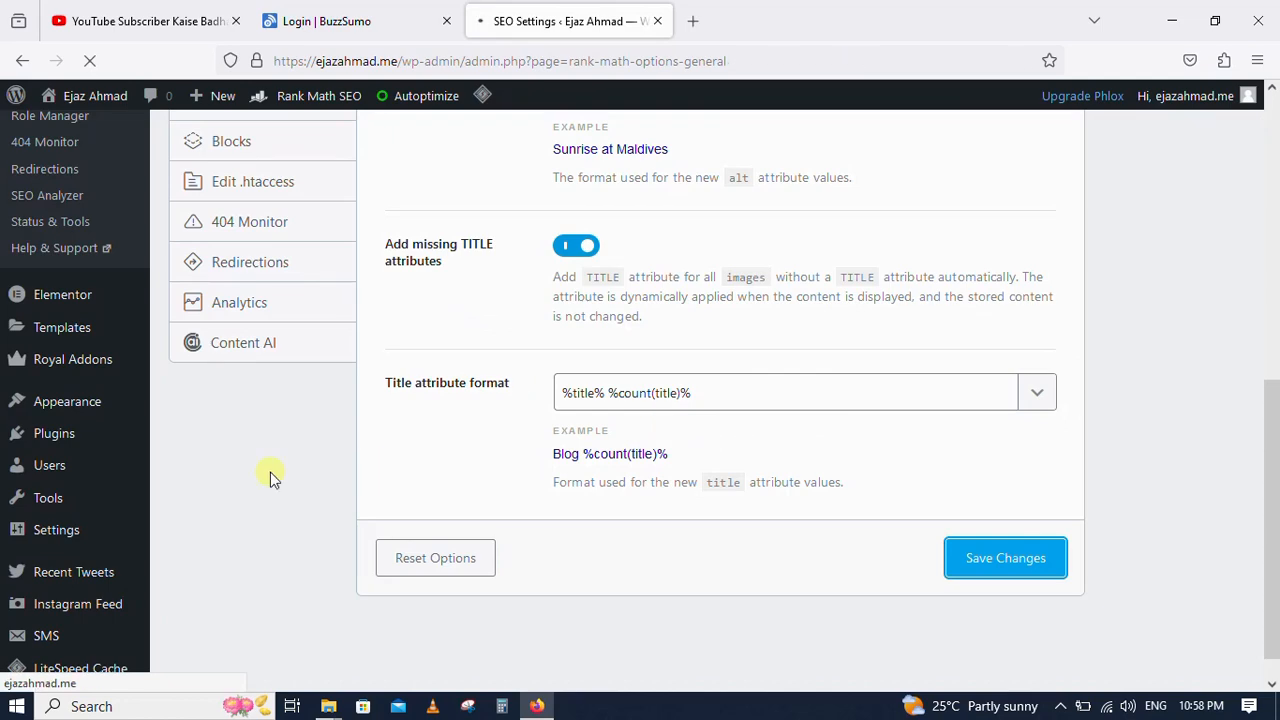
Open the Webmaster Tools section and look over the third-party verification fields
scroll(378, 460, down, 3)
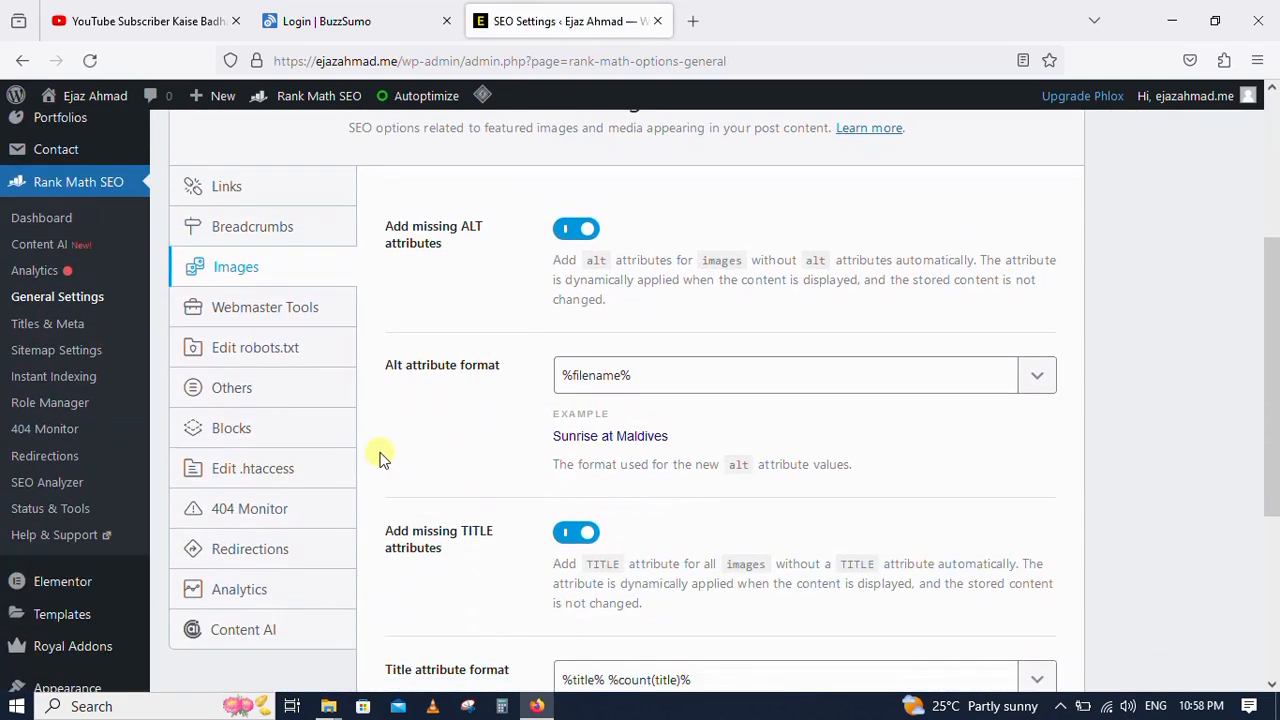
click(255, 312)
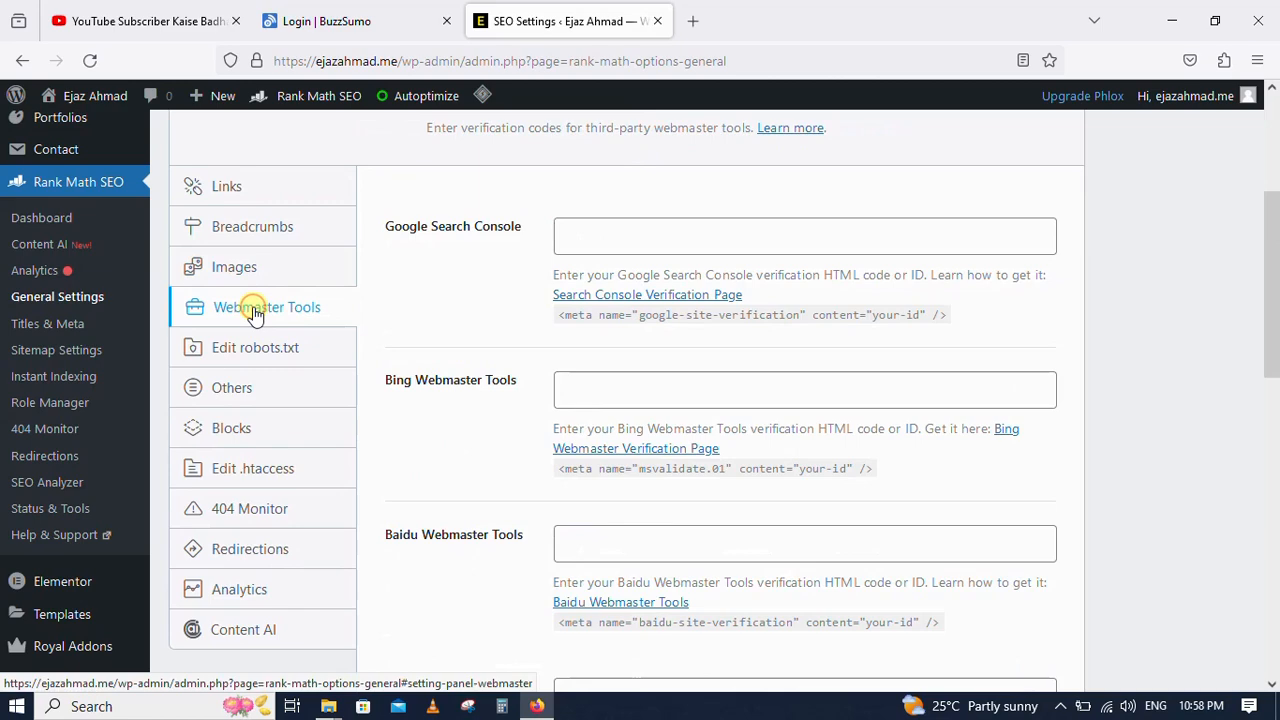
scroll(400, 341, down, 3)
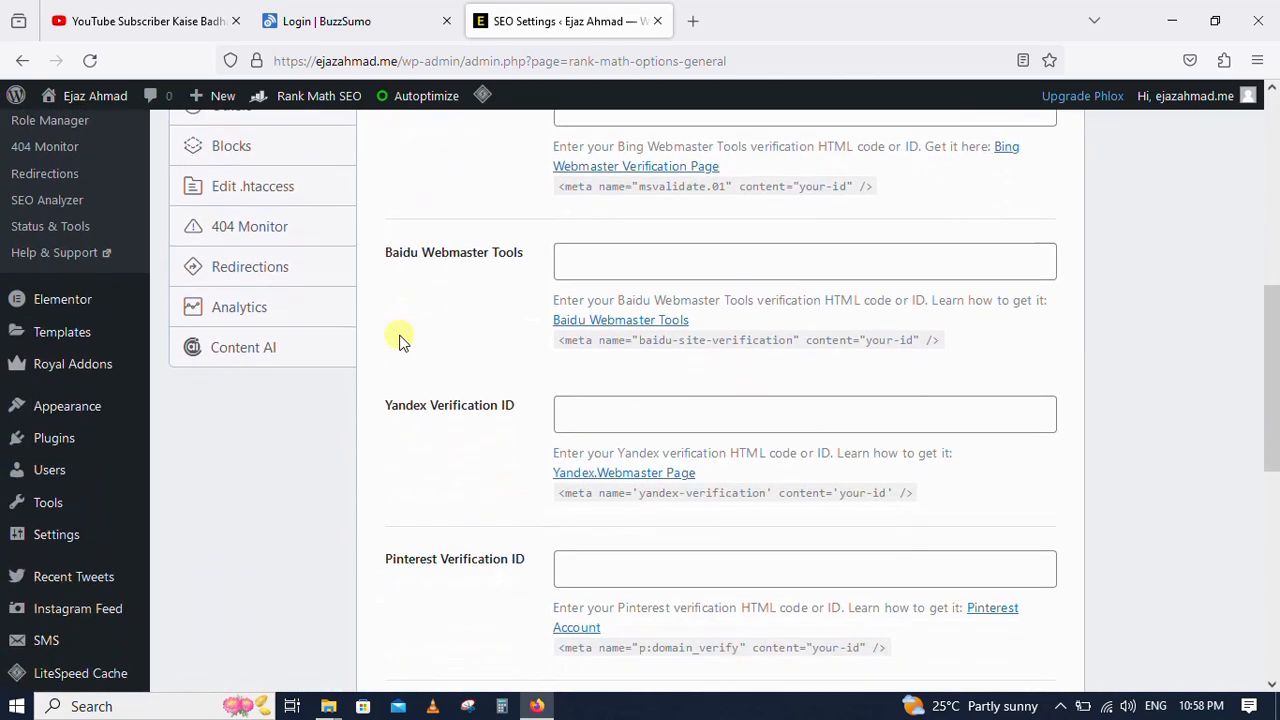
scroll(367, 345, up, 3)
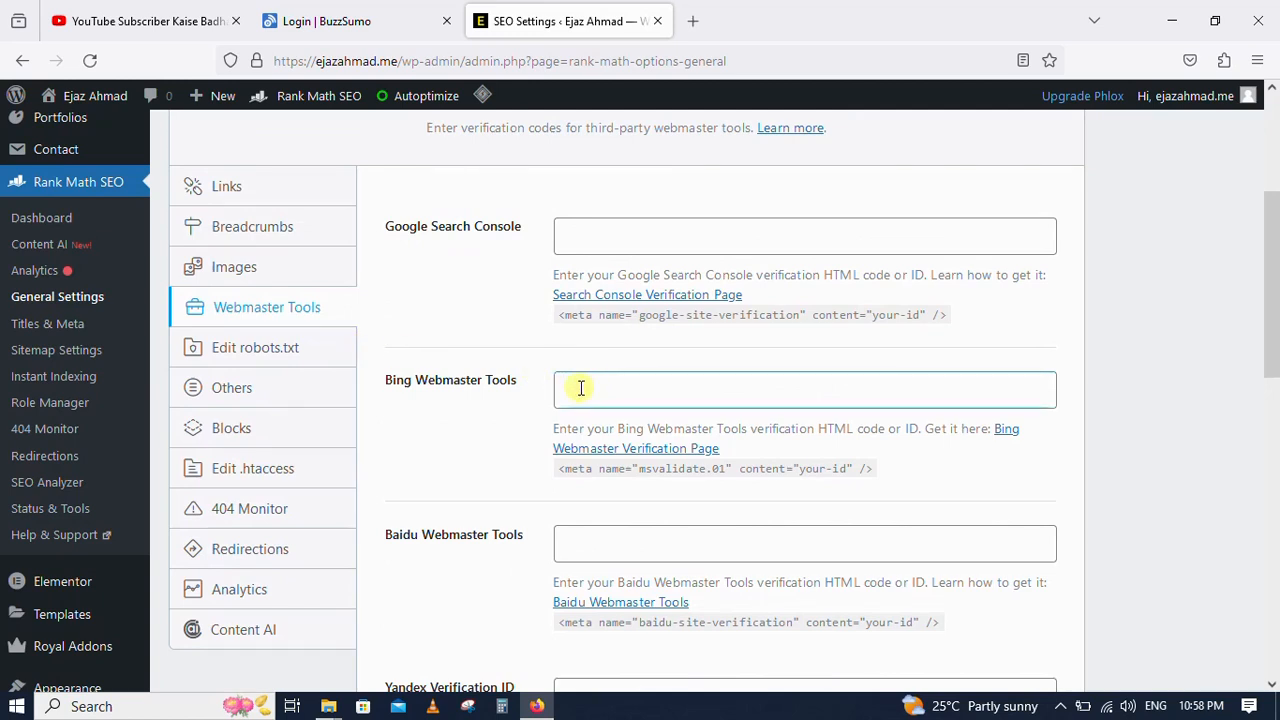
click(378, 420)
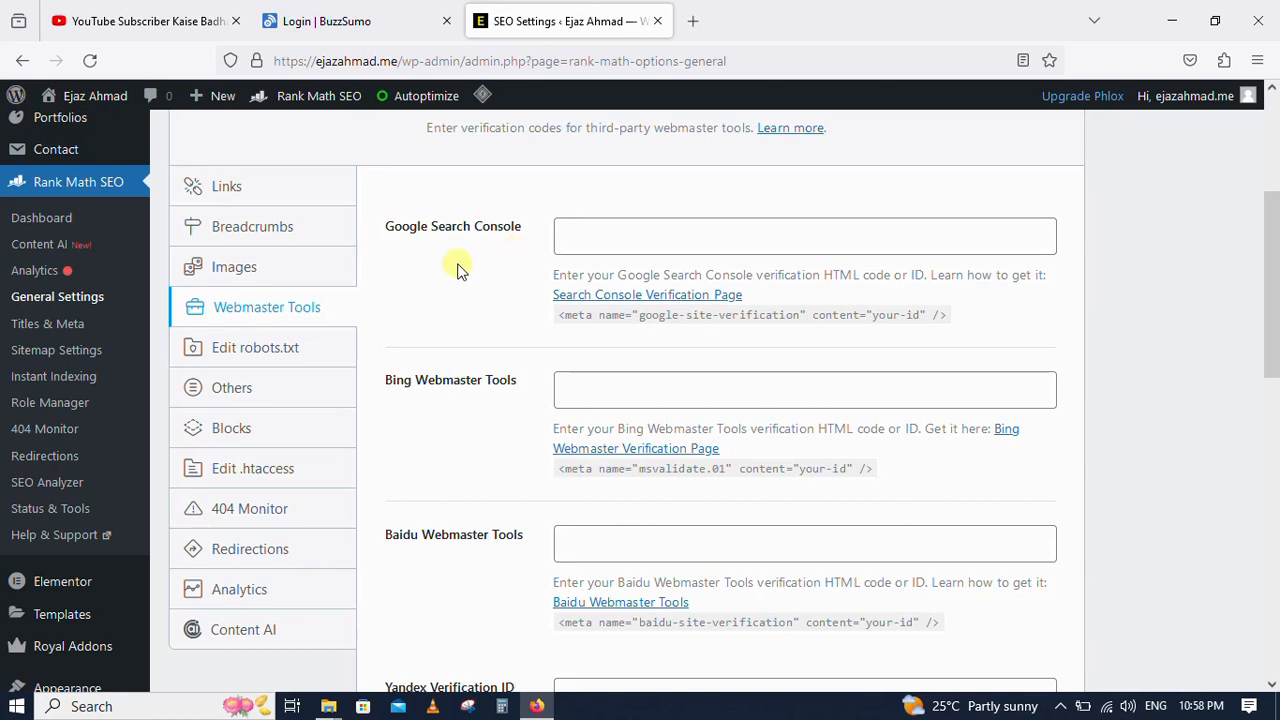
Examine the Google Search Console verification field and its sample meta tag, and the remaining verification fields through Norton Safe Web
click(572, 237)
drag(560, 314, 789, 313)
click(981, 306)
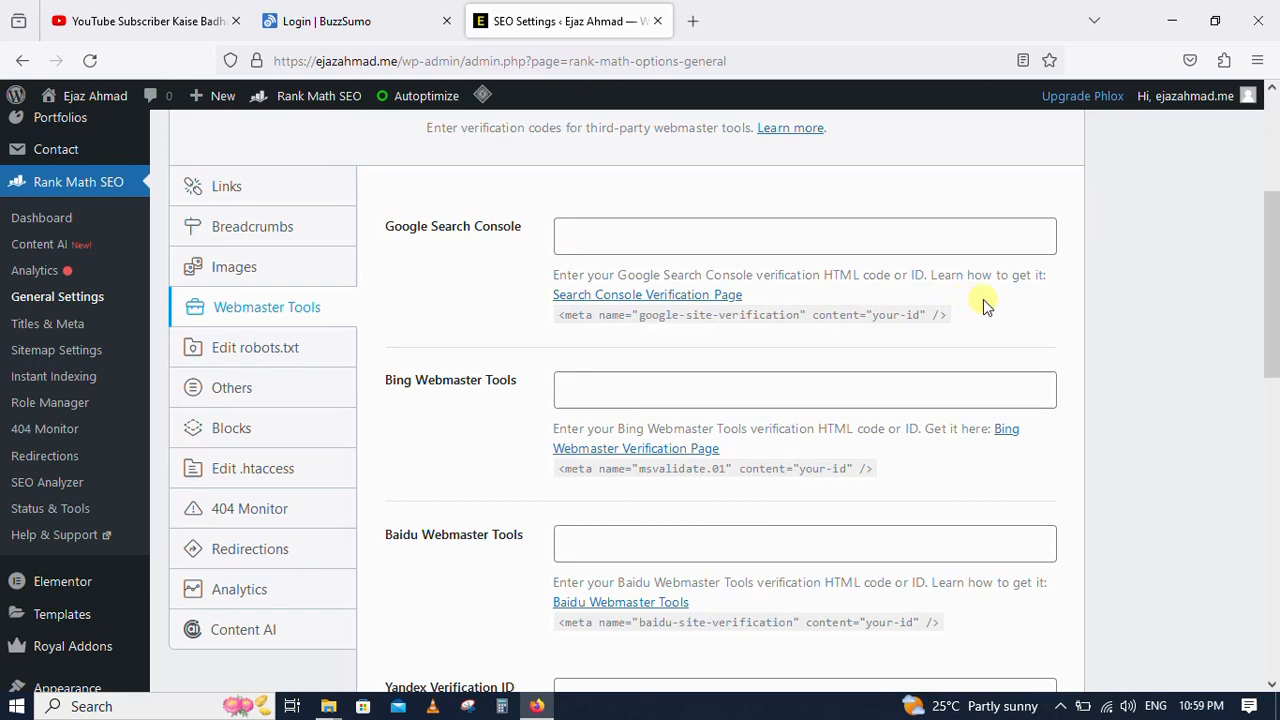
click(604, 239)
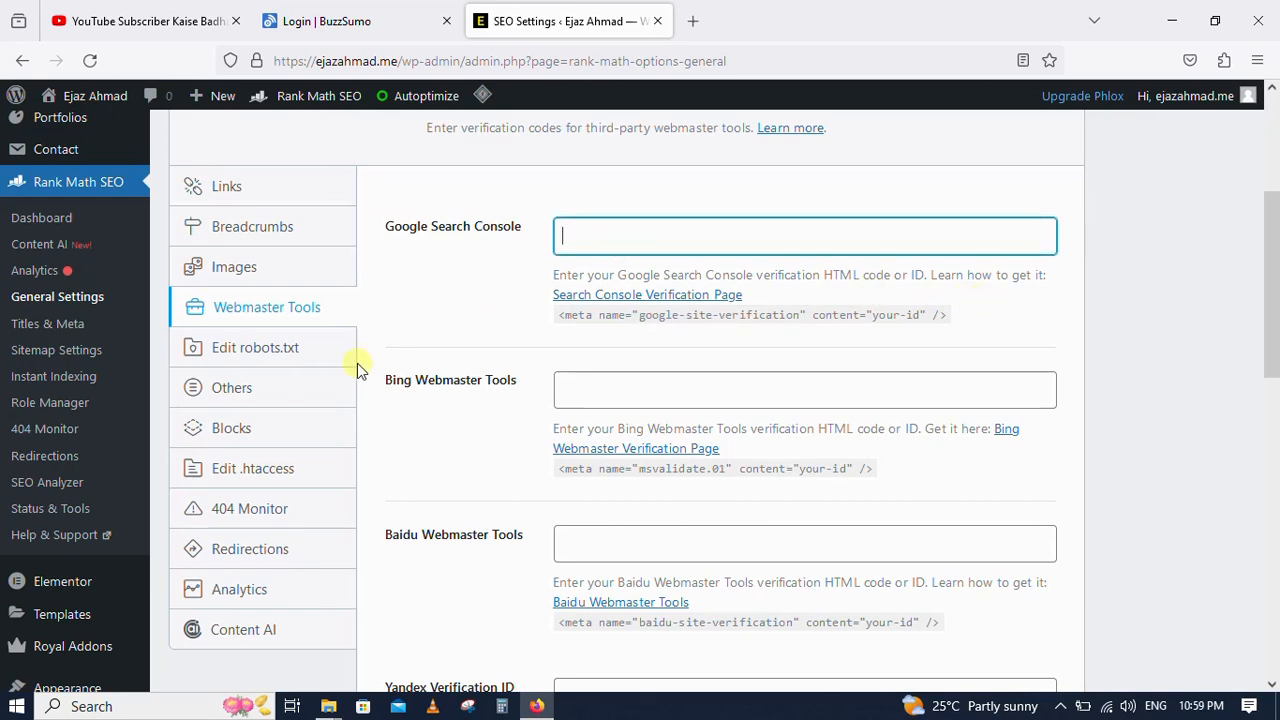
scroll(401, 393, down, 2)
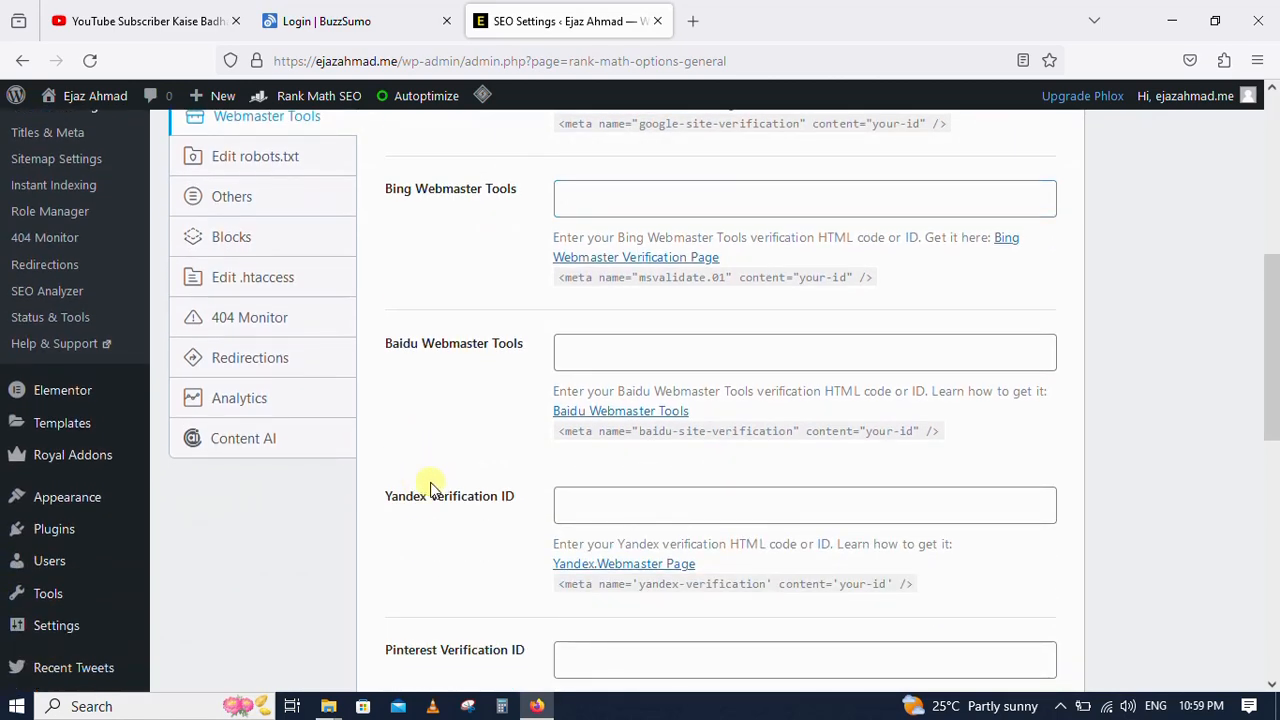
scroll(380, 437, down, 2)
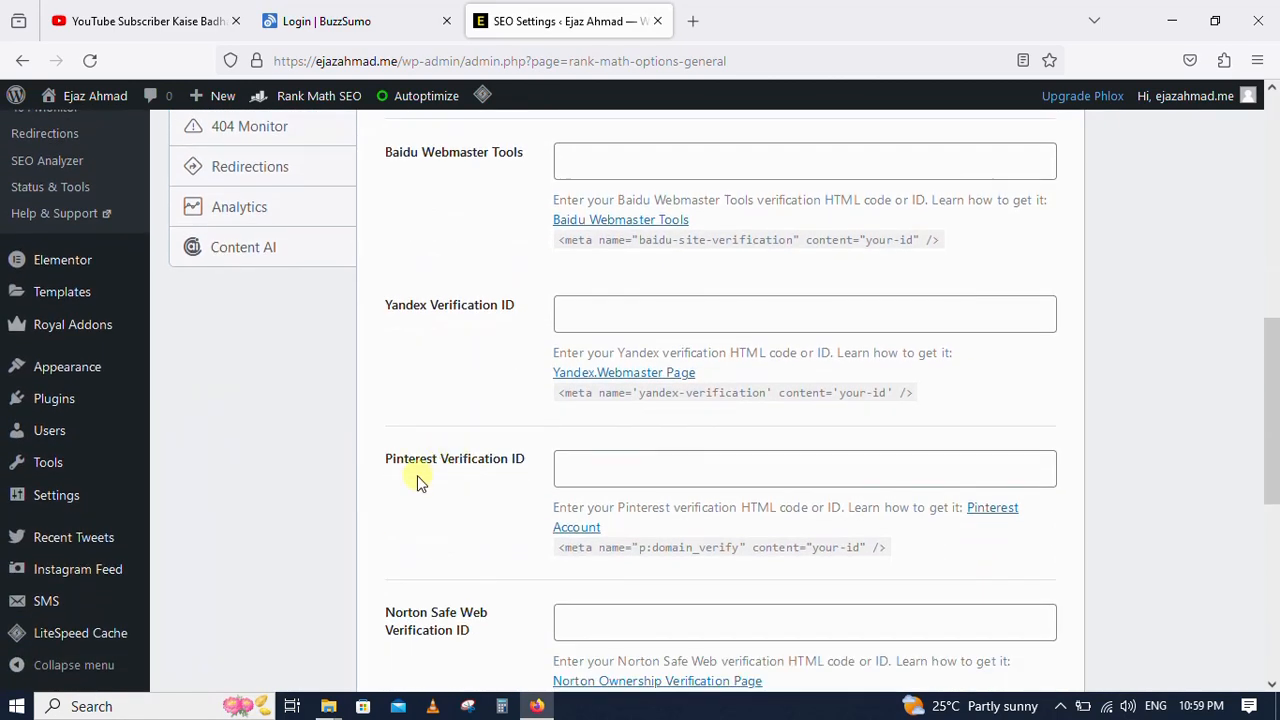
Open the Edit robots.txt section and read its note on leaving the field empty and the robots.txt contents
scroll(385, 486, up, 5)
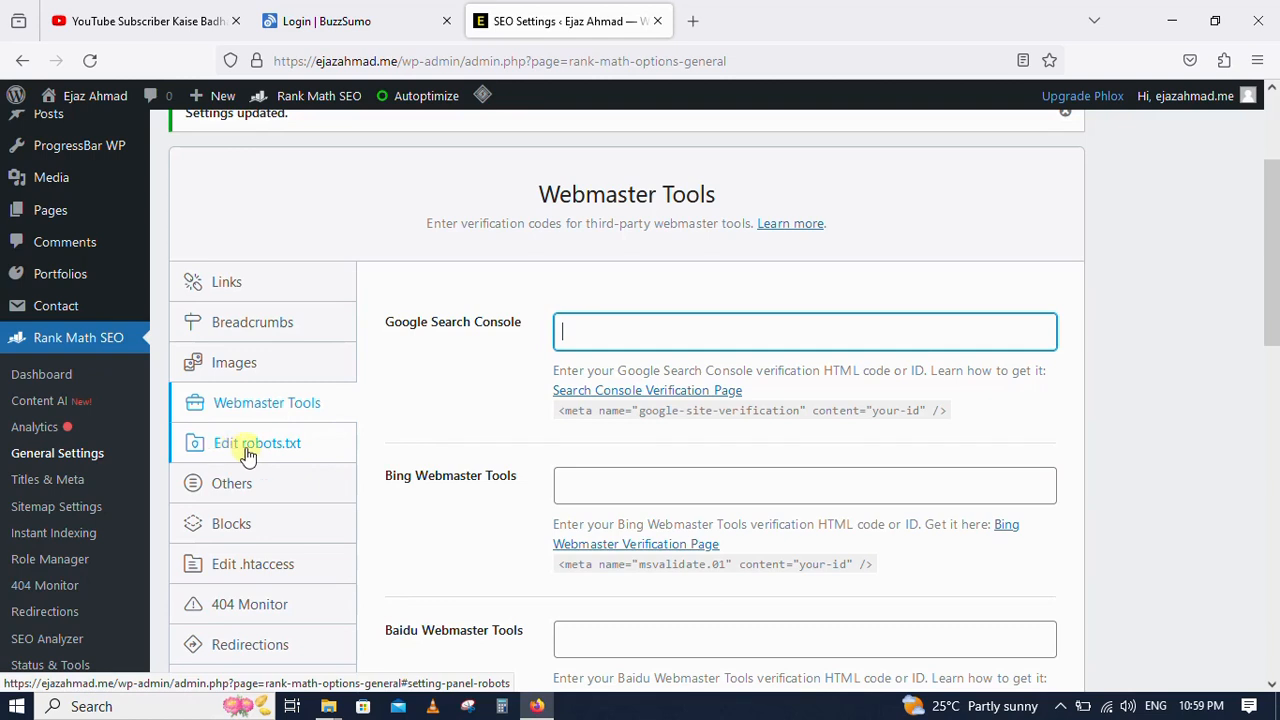
click(280, 449)
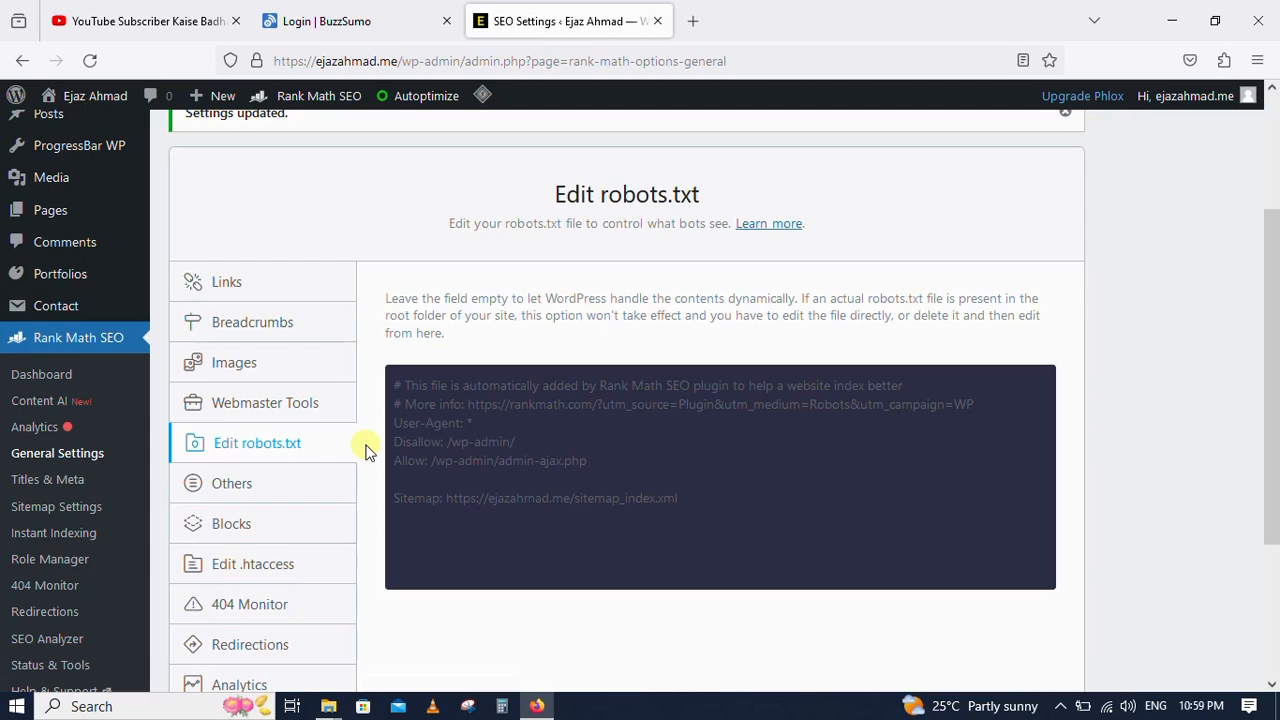
scroll(367, 451, down, 2)
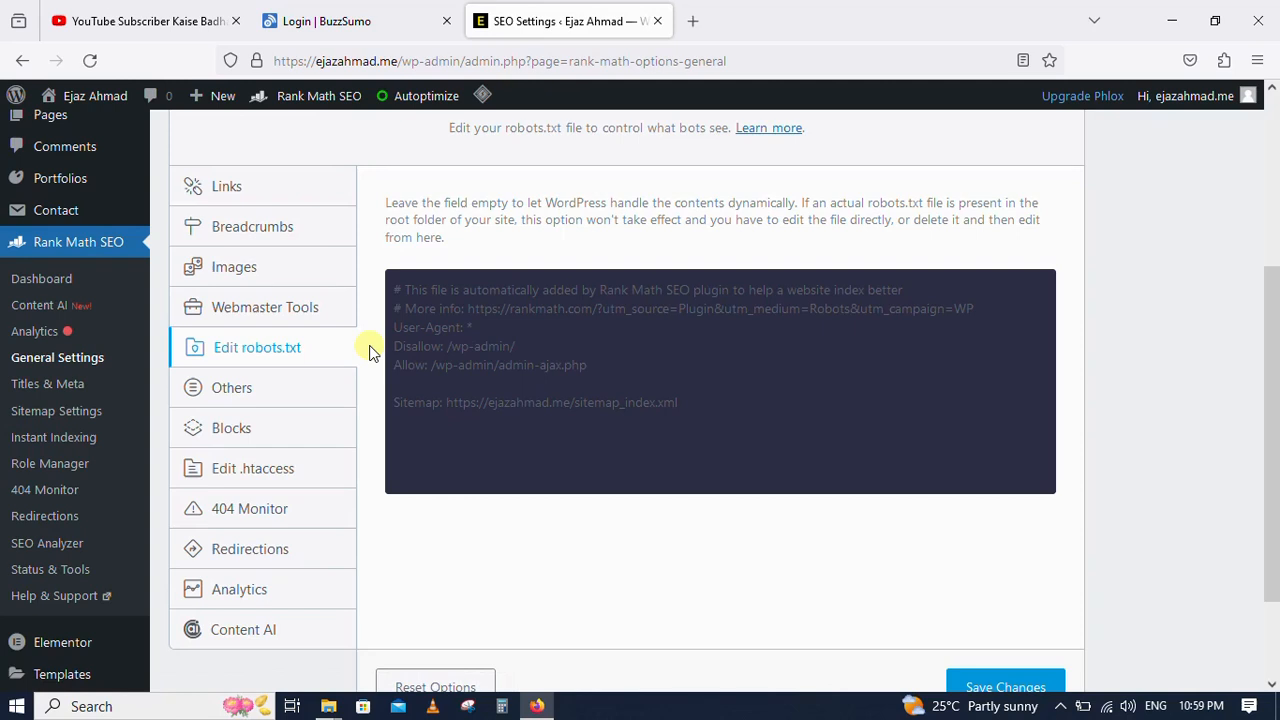
drag(386, 201, 480, 240)
click(370, 235)
scroll(367, 288, down, 3)
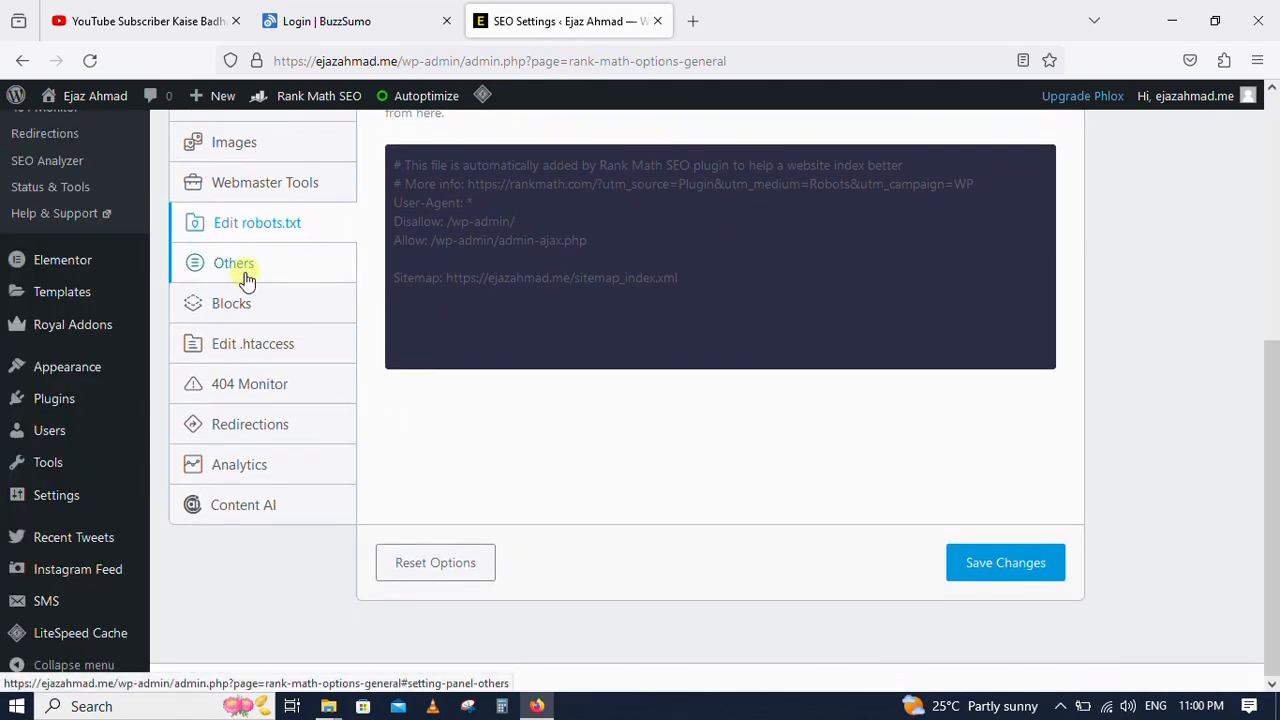
Open the Others section and preview the extra options of Show SEO Score to Visitors, leaving the setting off
click(246, 280)
scroll(386, 317, down, 4)
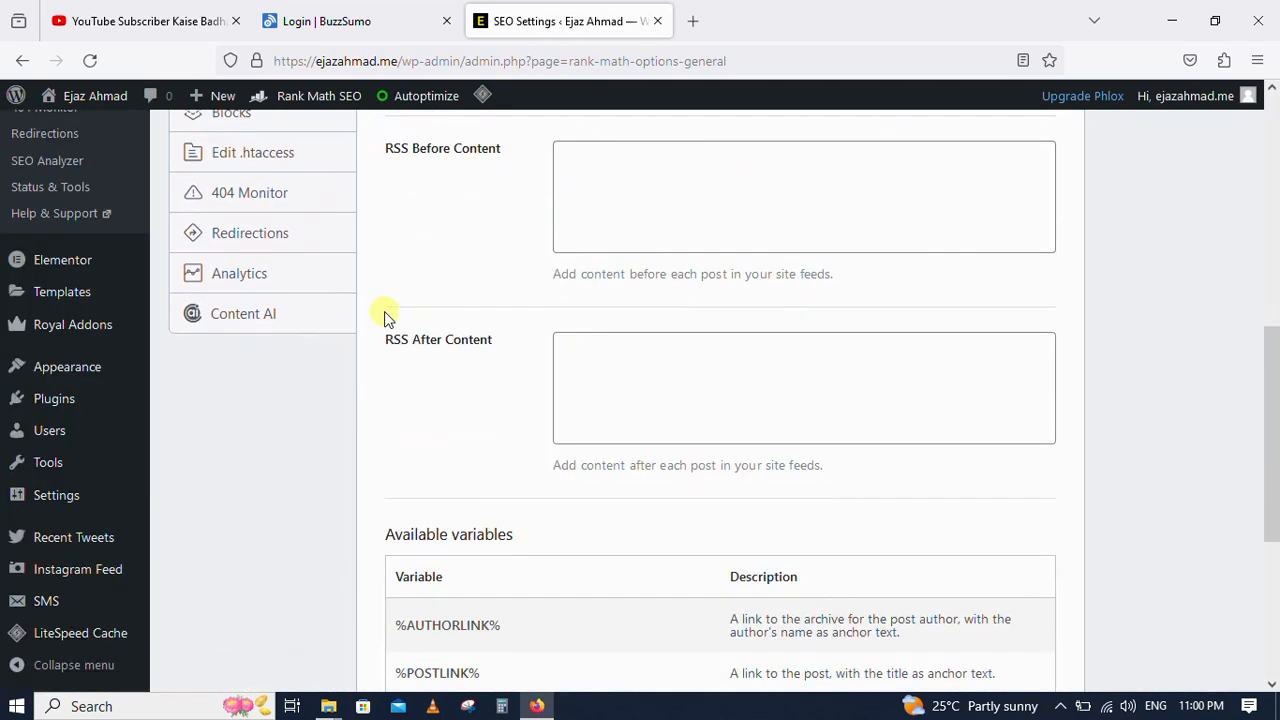
scroll(382, 317, up, 2)
scroll(383, 315, up, 2)
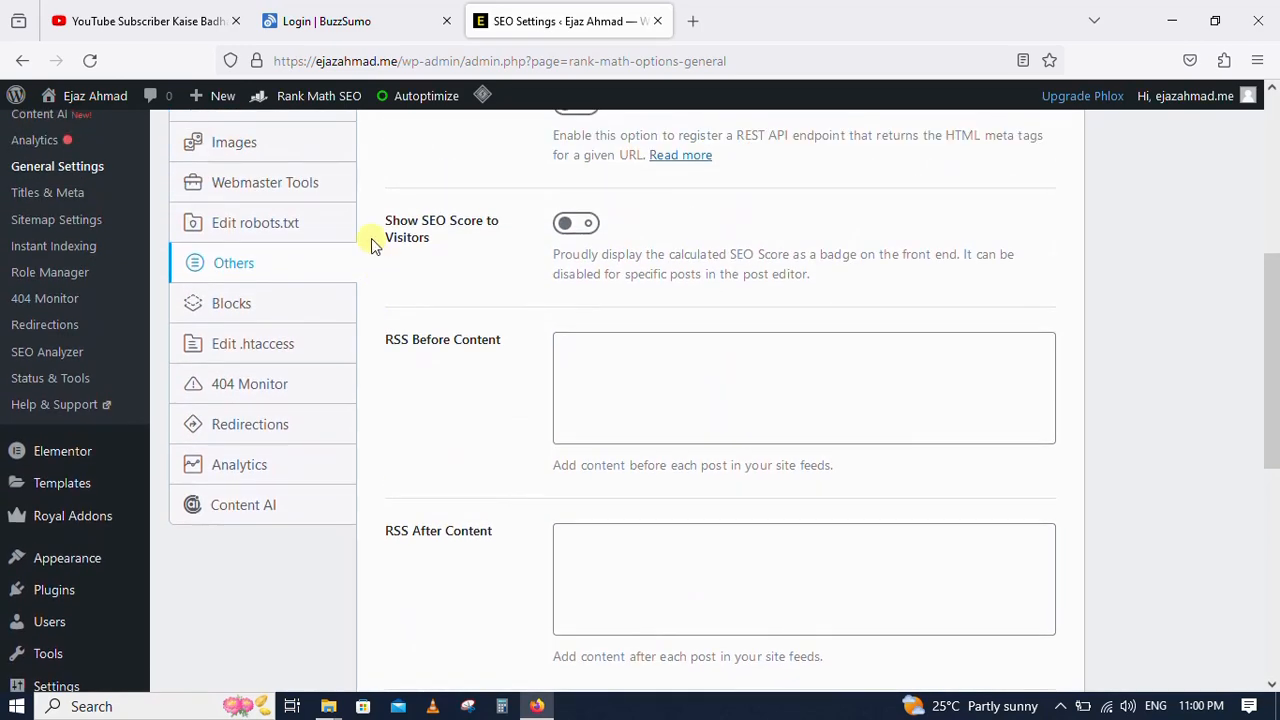
click(562, 228)
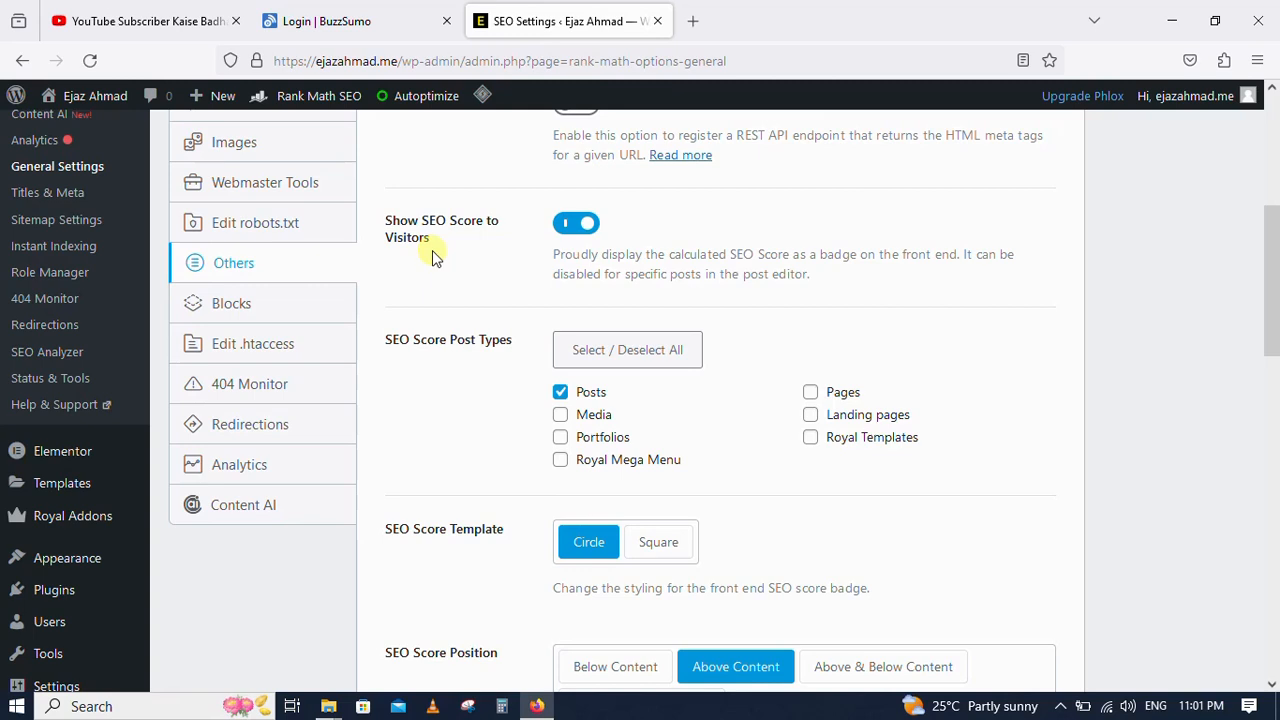
click(575, 222)
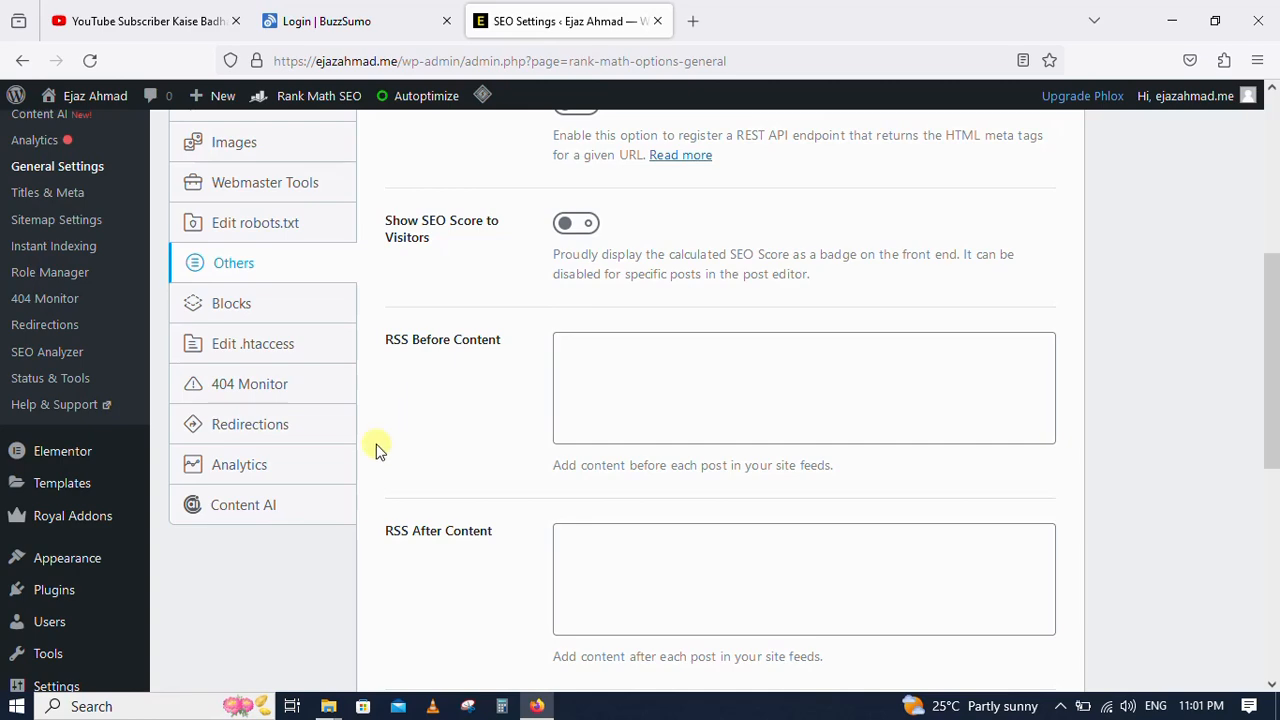
Look over the RSS Before Content and RSS After Content fields and the table of available variables
scroll(376, 449, down, 2)
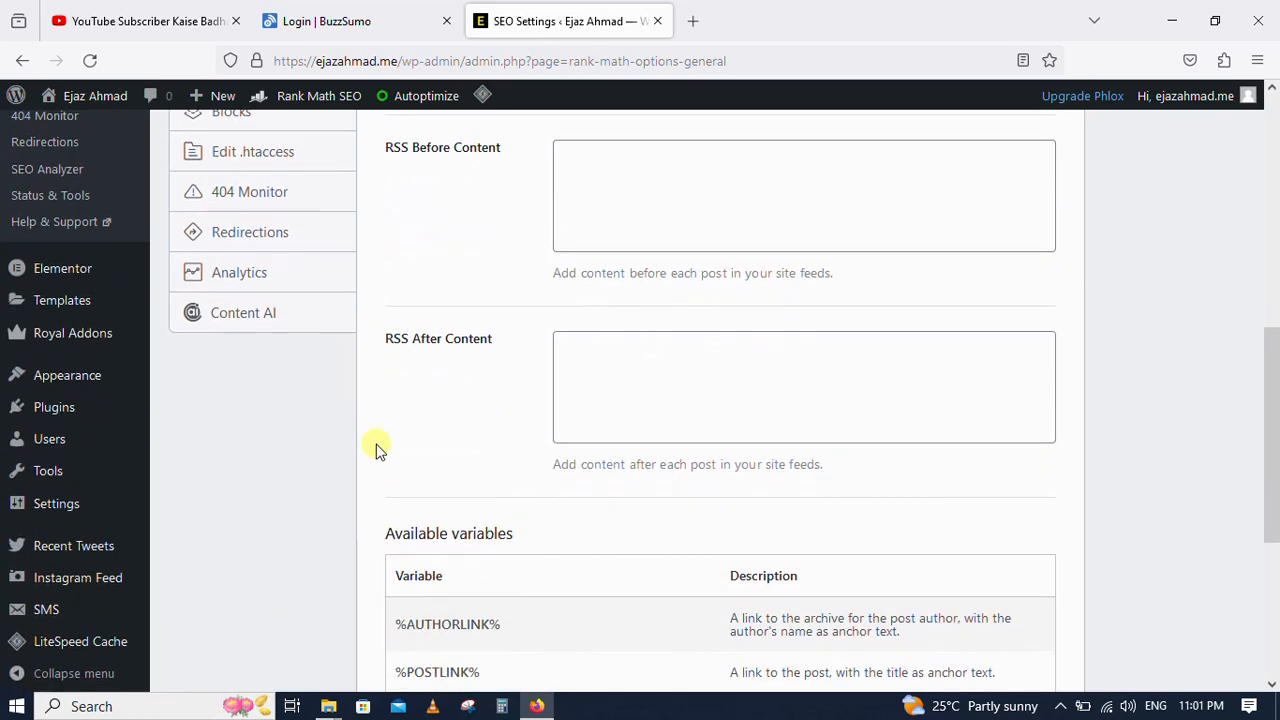
scroll(376, 449, up, 1)
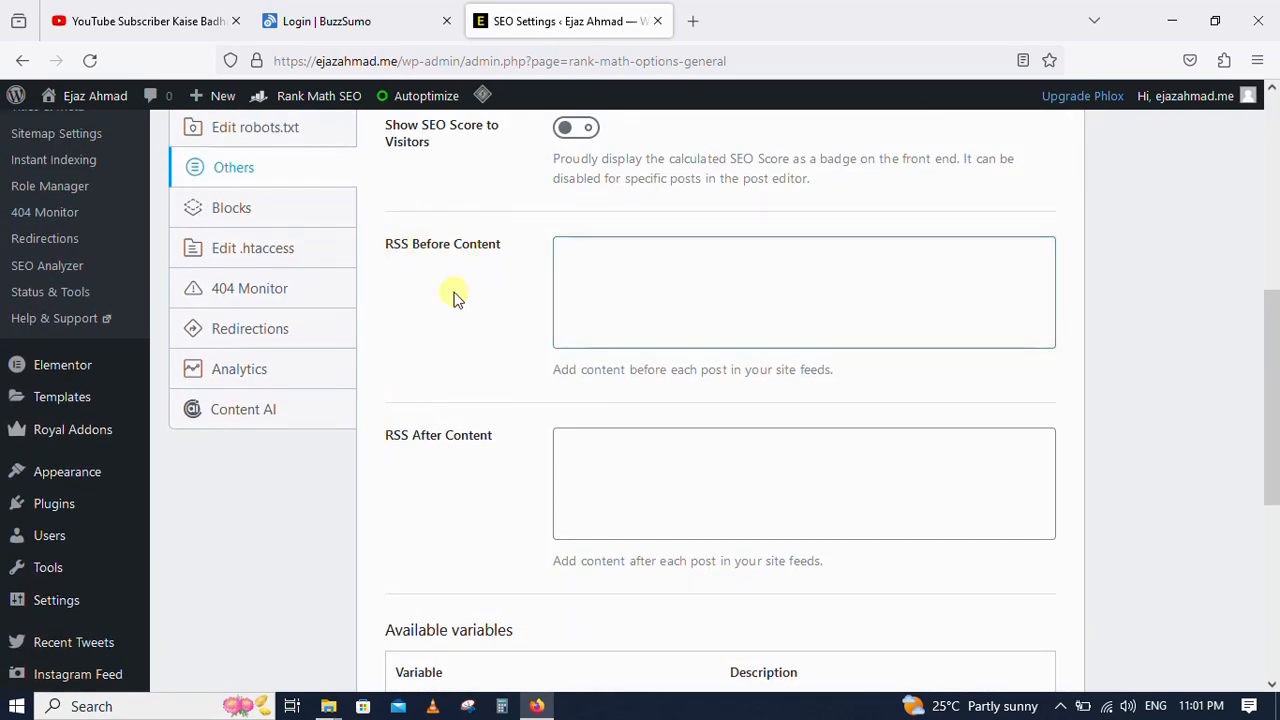
scroll(453, 298, down, 4)
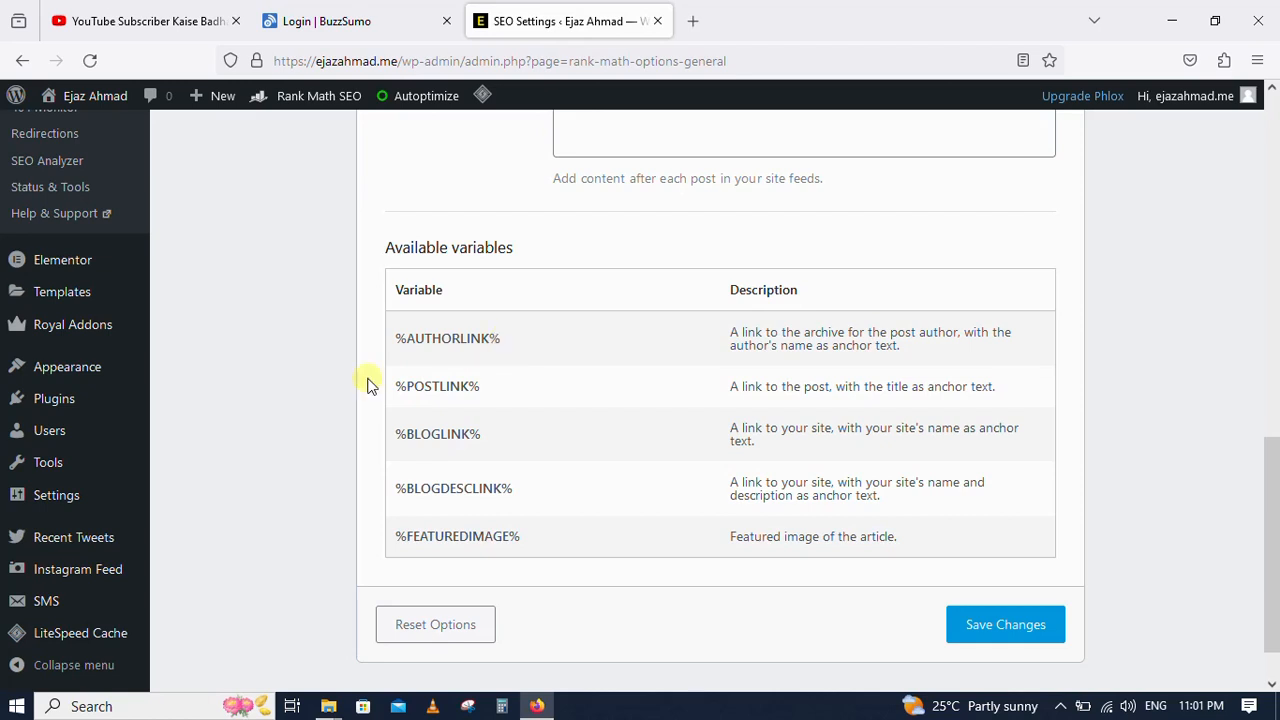
scroll(367, 386, down, 1)
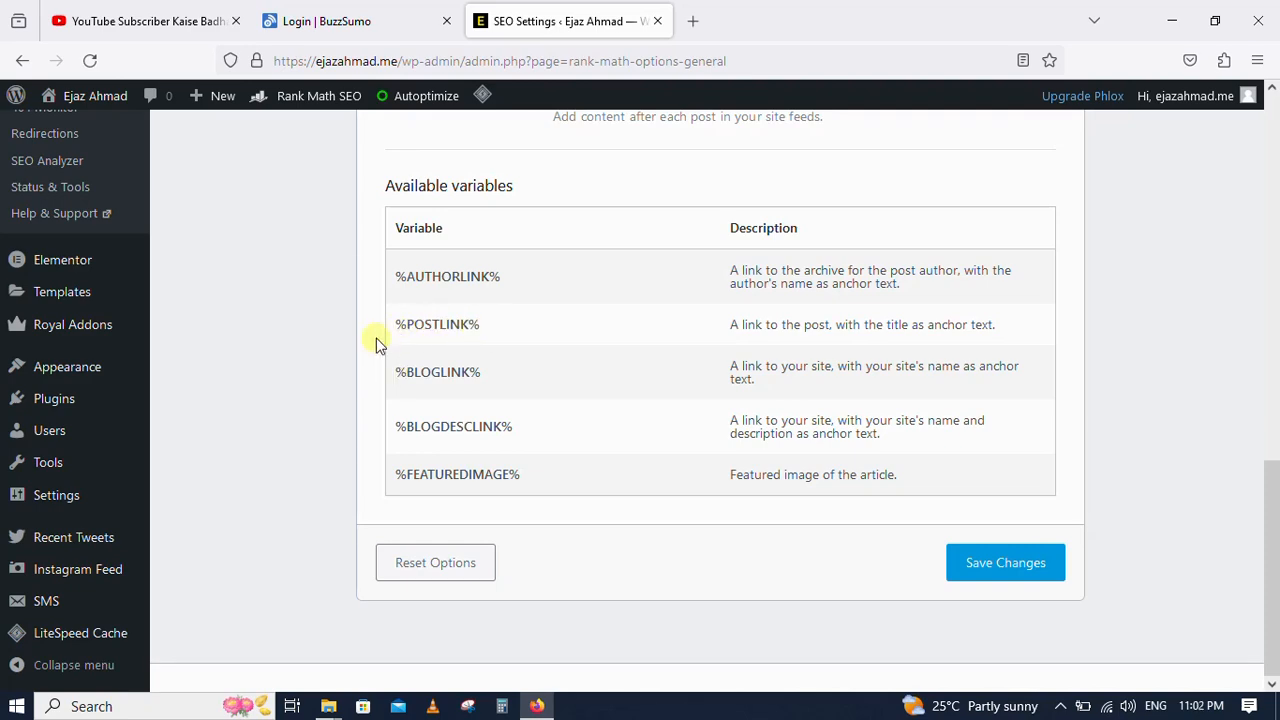
scroll(373, 360, up, 5)
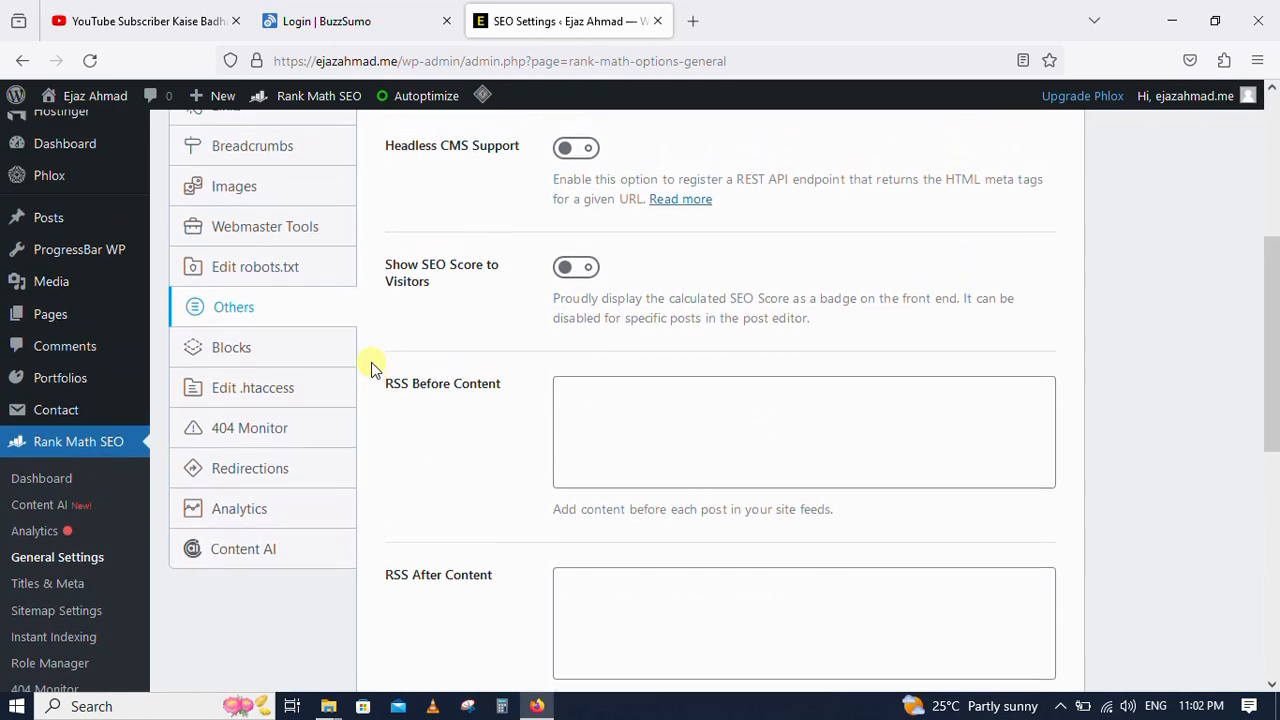
Open the Blocks section and look over the Table of Contents title, list style and excluded headings settings
scroll(371, 362, up, 1)
click(238, 440)
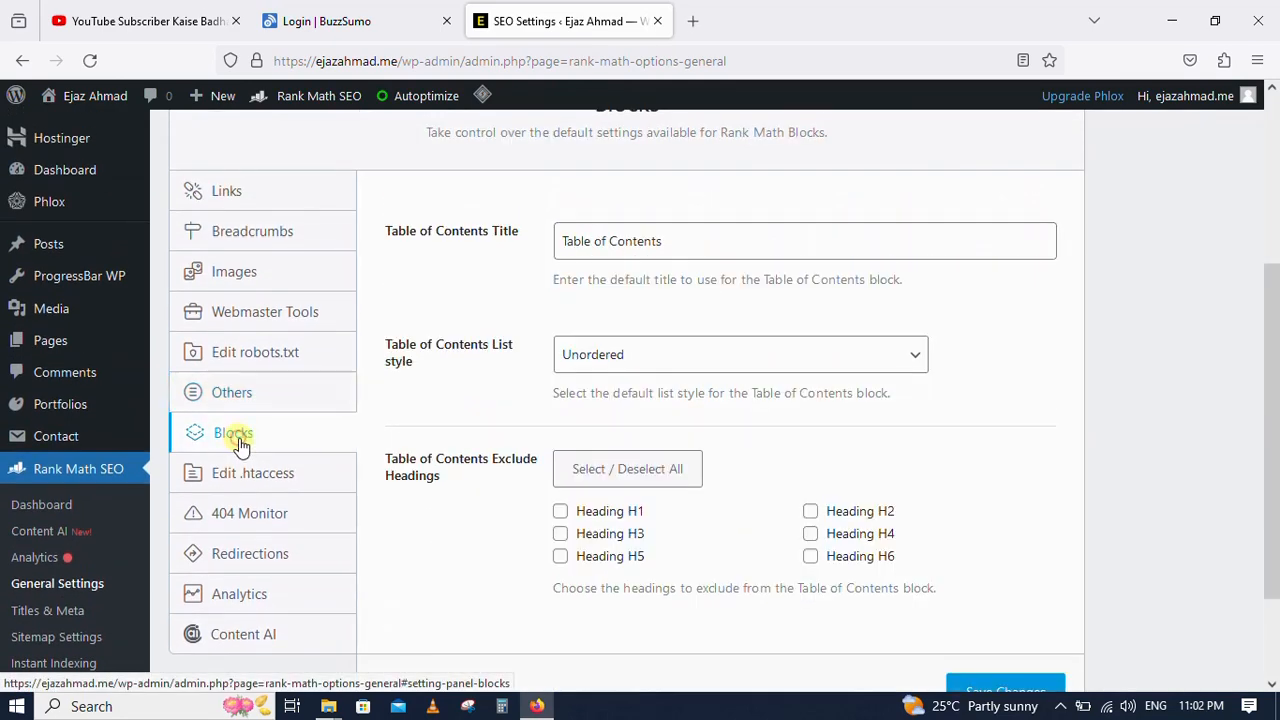
scroll(445, 408, down, 1)
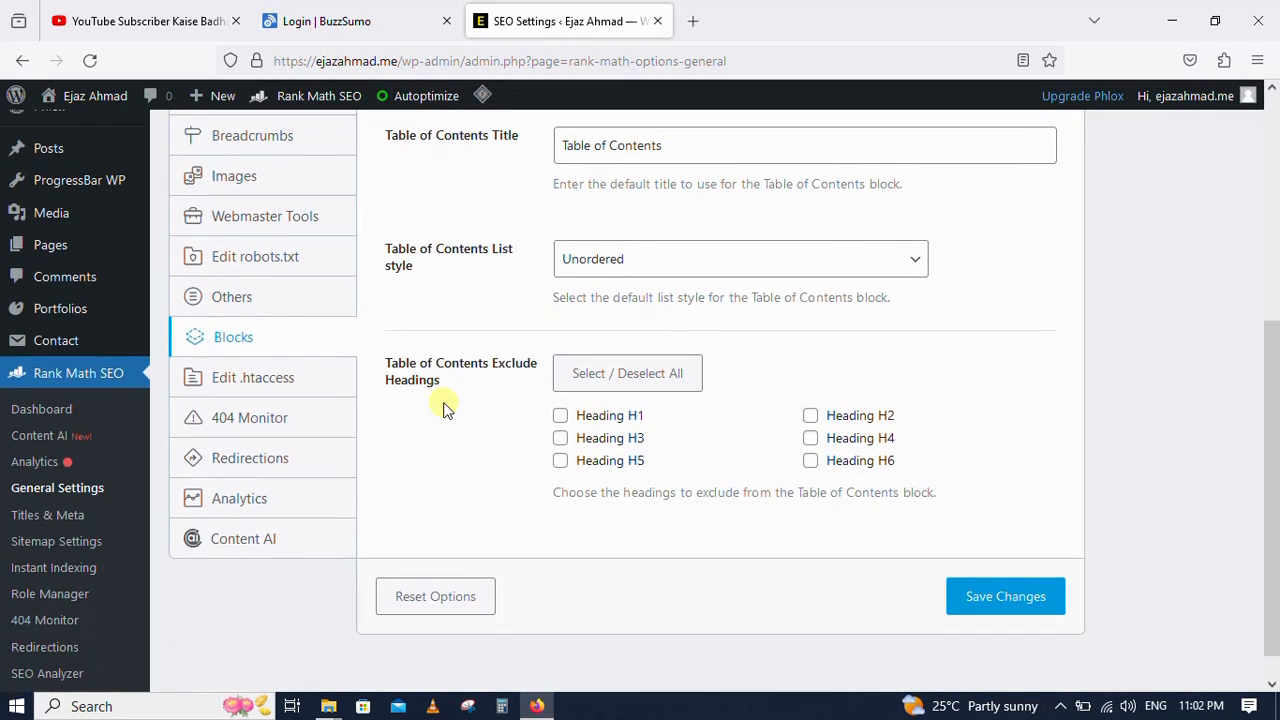
Open the 404 Monitor section and review its Mode, Log Limit and Ignore Query Parameters settings
click(242, 420)
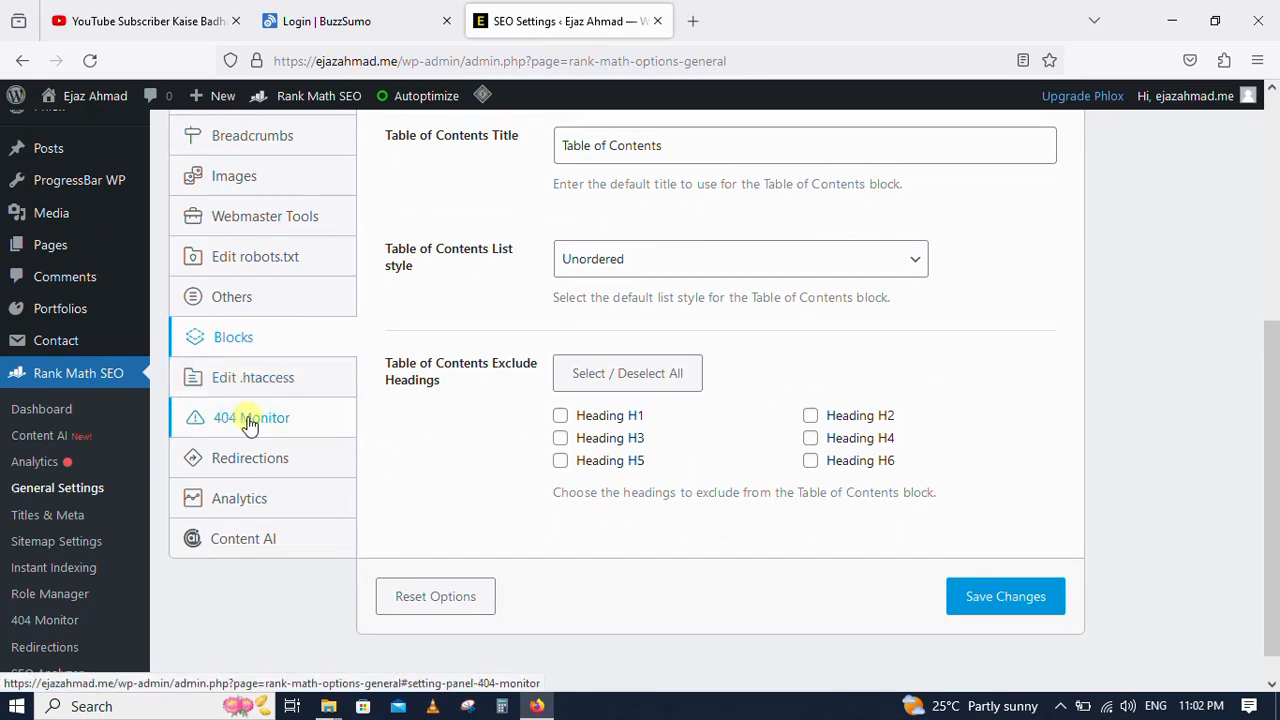
scroll(386, 371, up, 2)
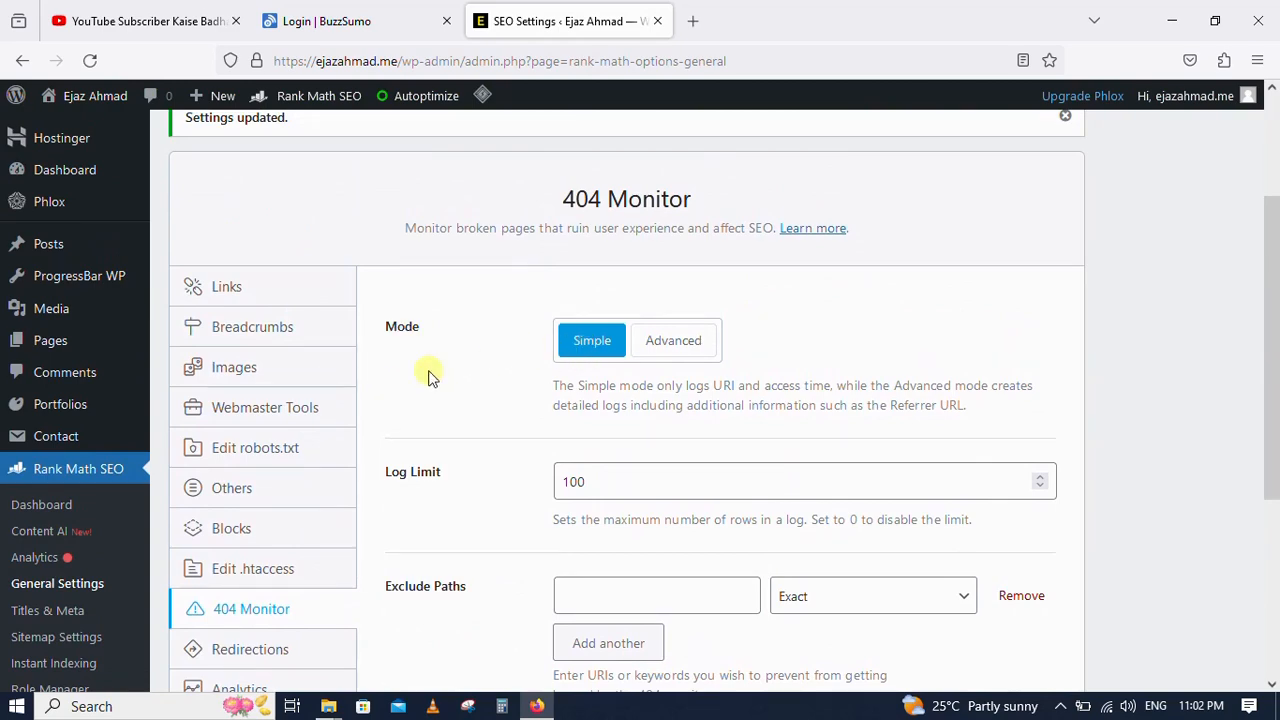
scroll(400, 382, down, 2)
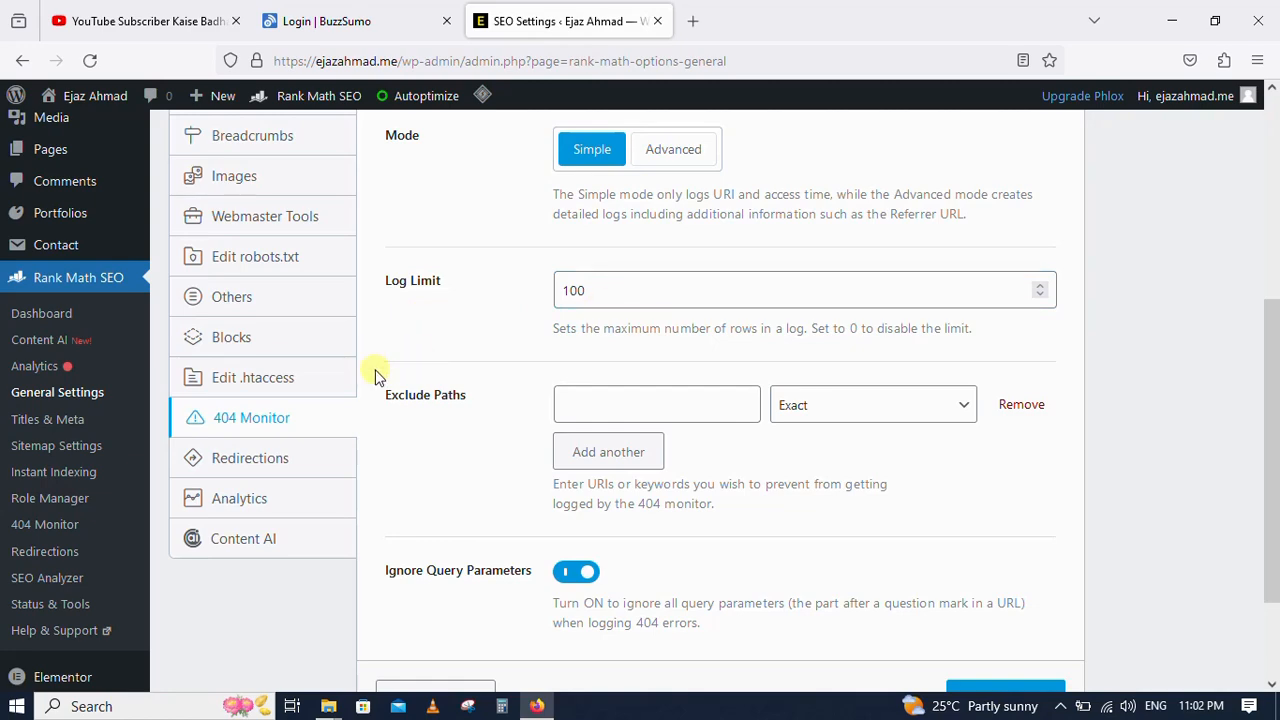
scroll(374, 372, down, 3)
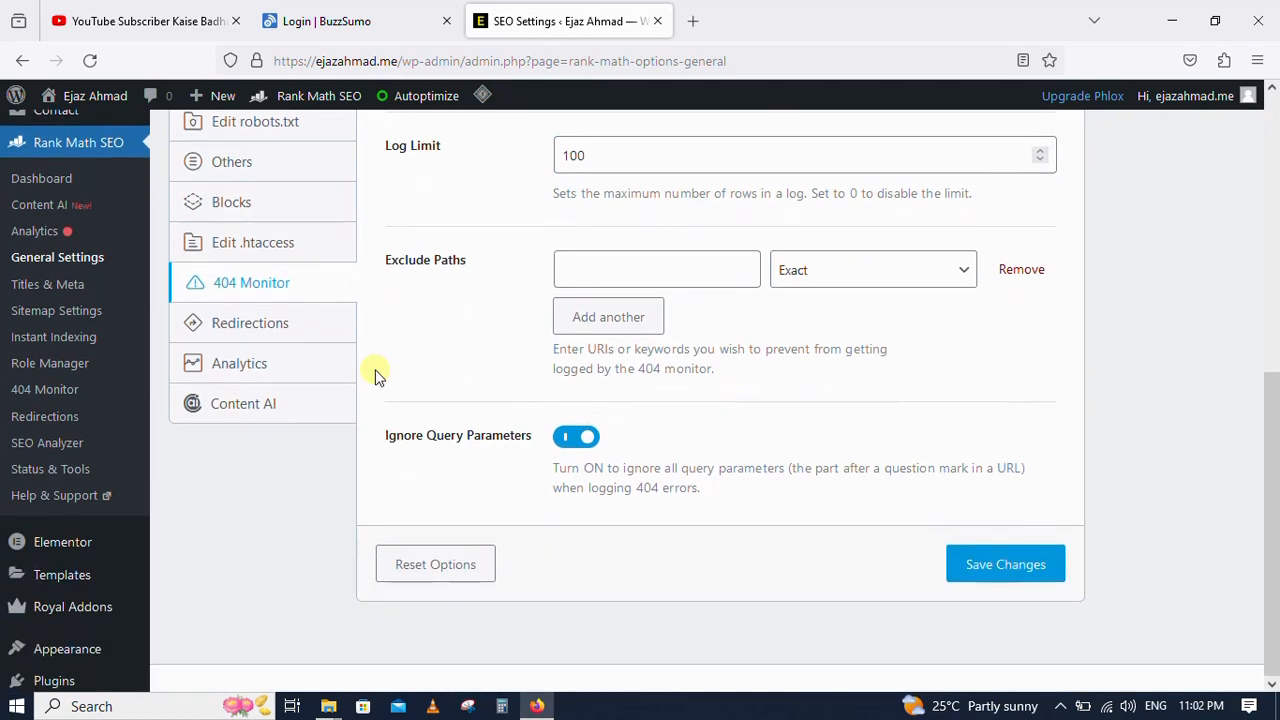
scroll(374, 372, down, 3)
Examine the Exclude Paths field and its list of matching options without changing the selection
click(594, 264)
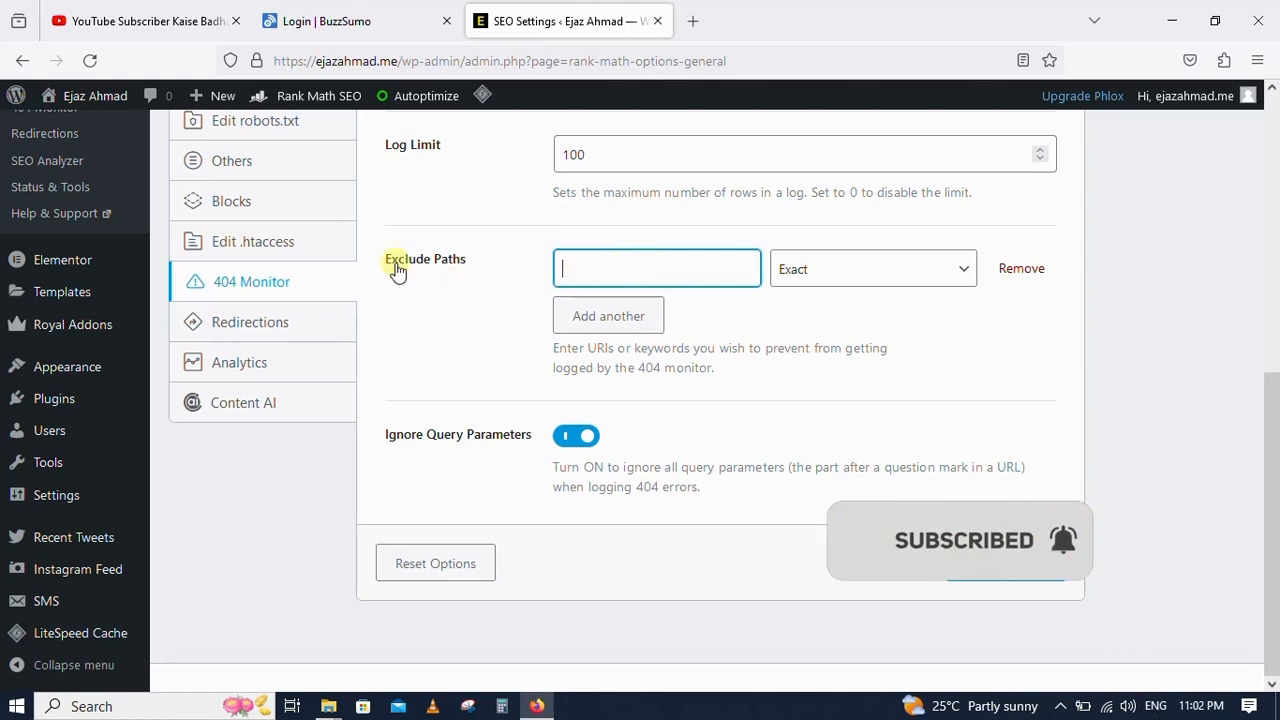
drag(388, 258, 490, 268)
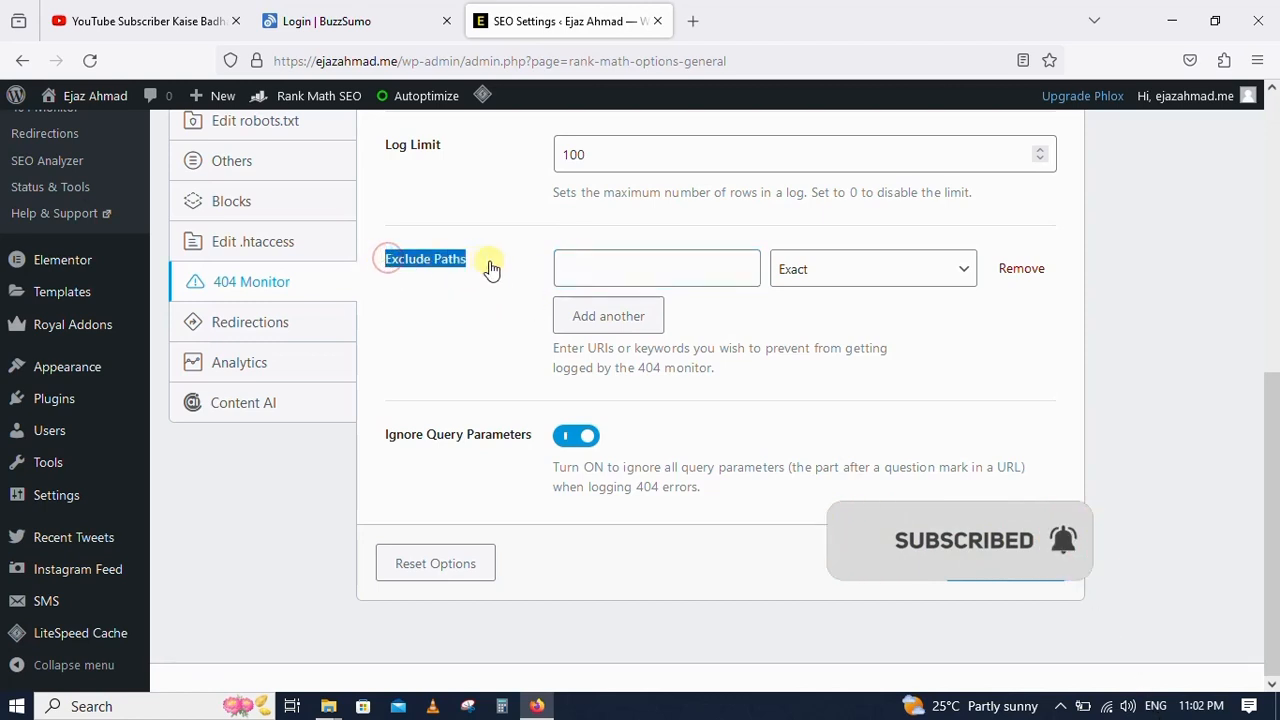
click(845, 275)
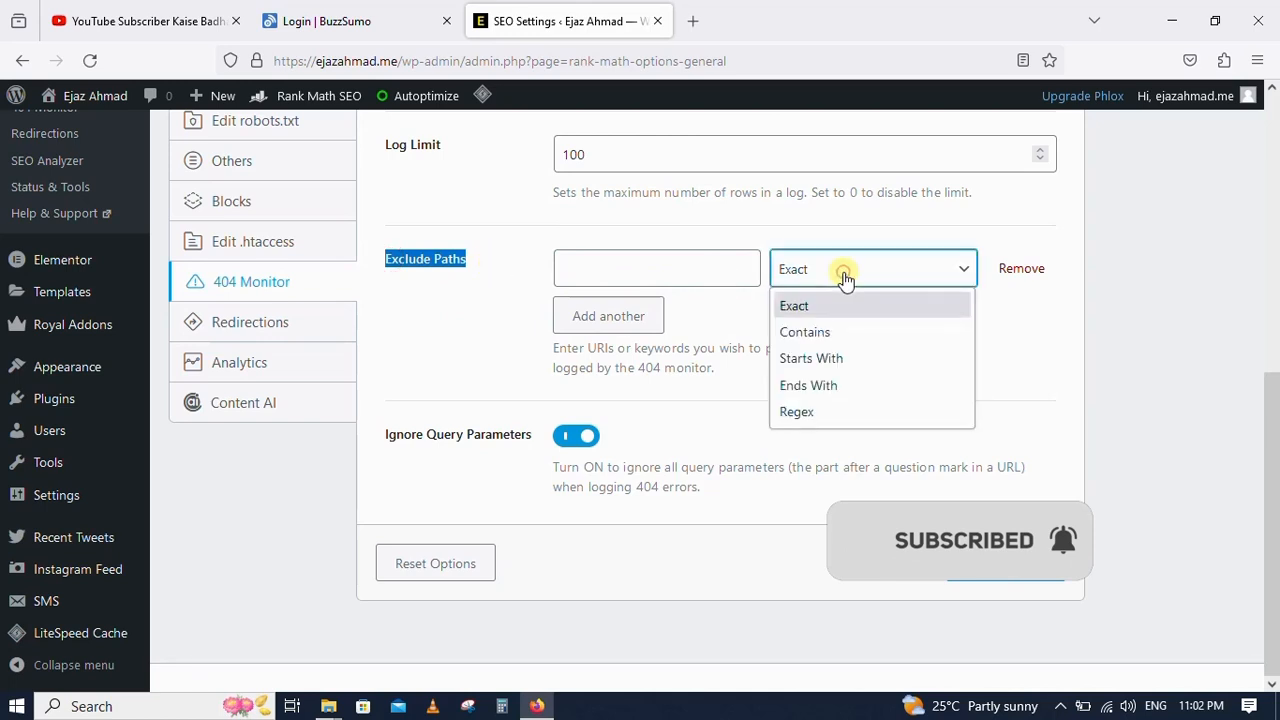
click(498, 313)
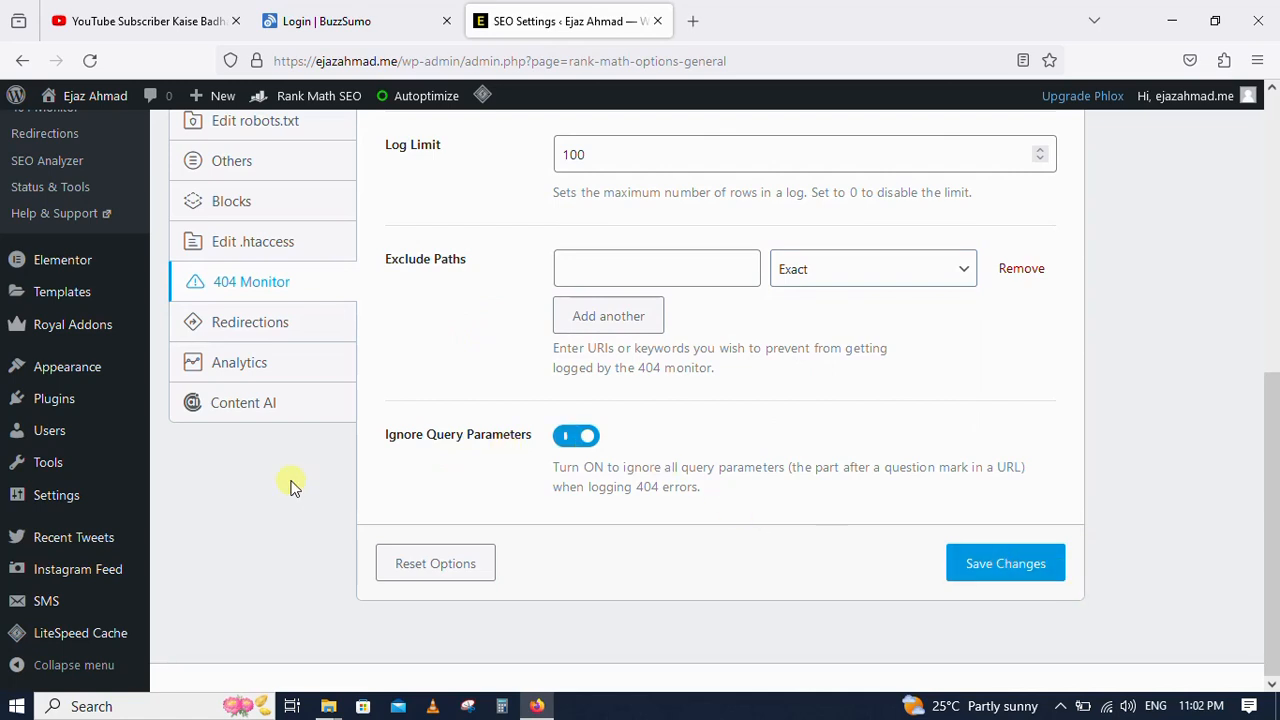
Open the Redirections section and review the Fallback Behaviour choices, briefly showing a blank browser tab before returning
scroll(285, 475, up, 2)
click(255, 418)
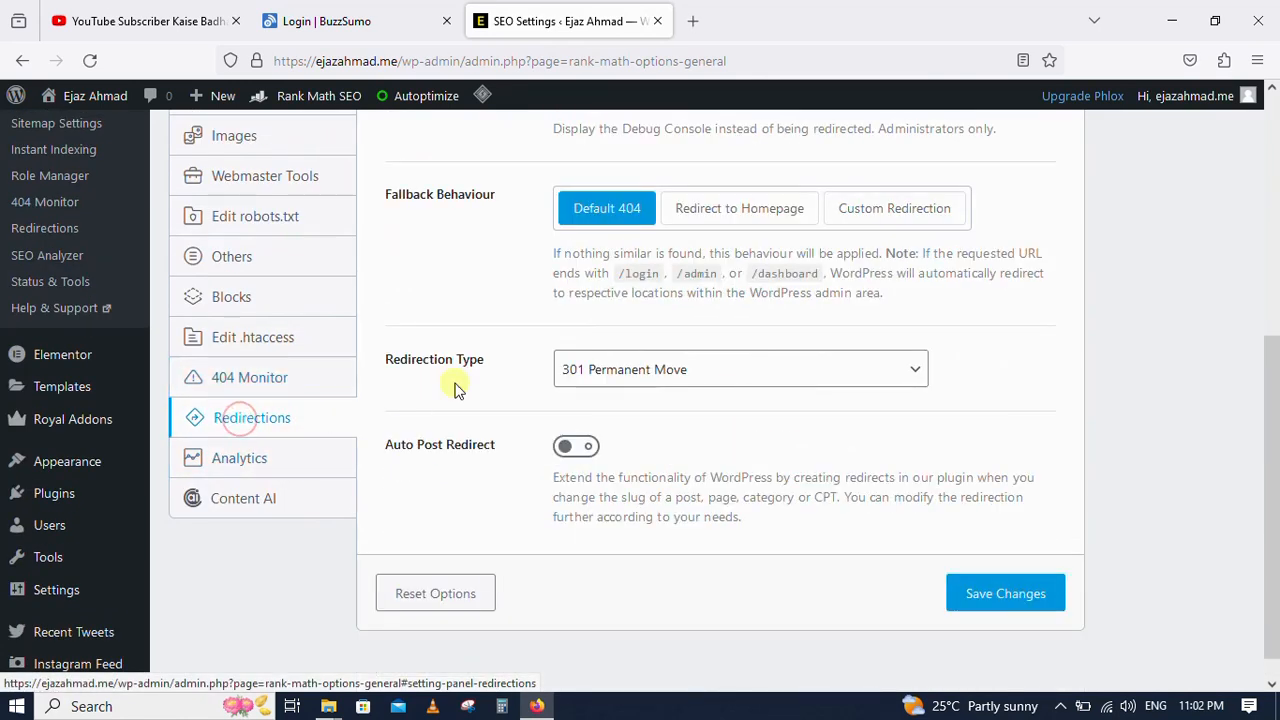
scroll(420, 390, up, 2)
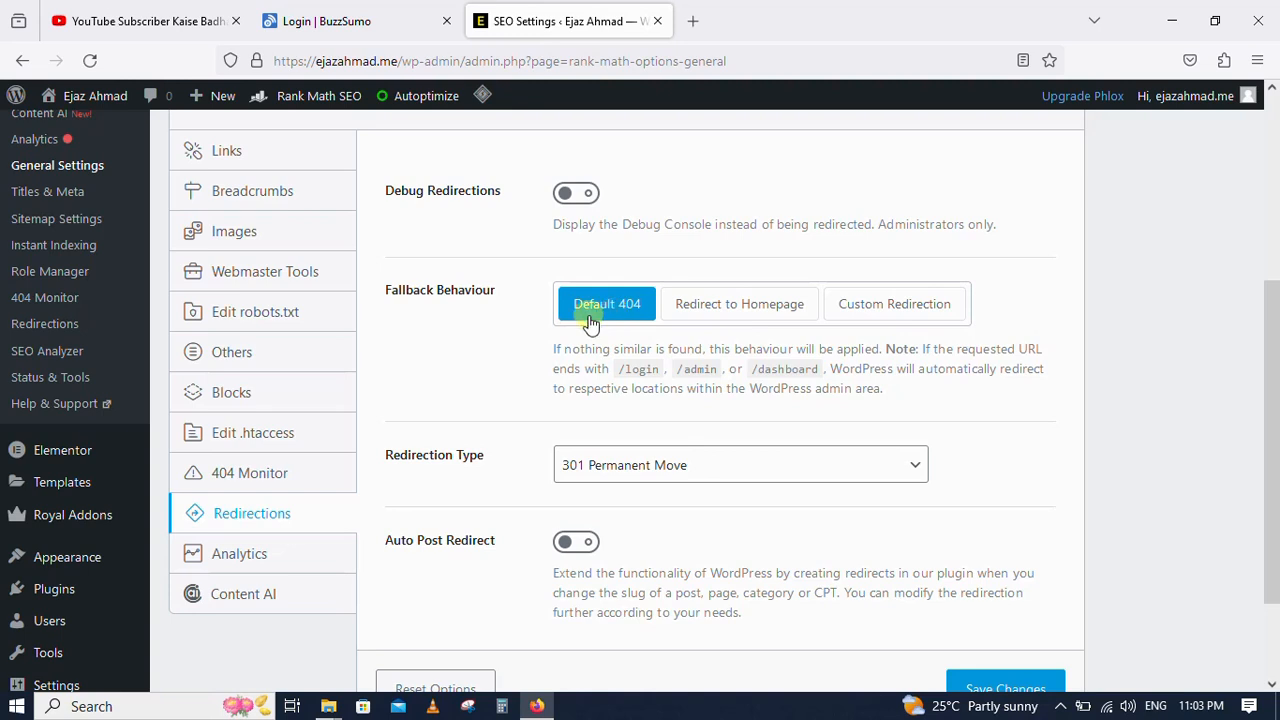
click(691, 20)
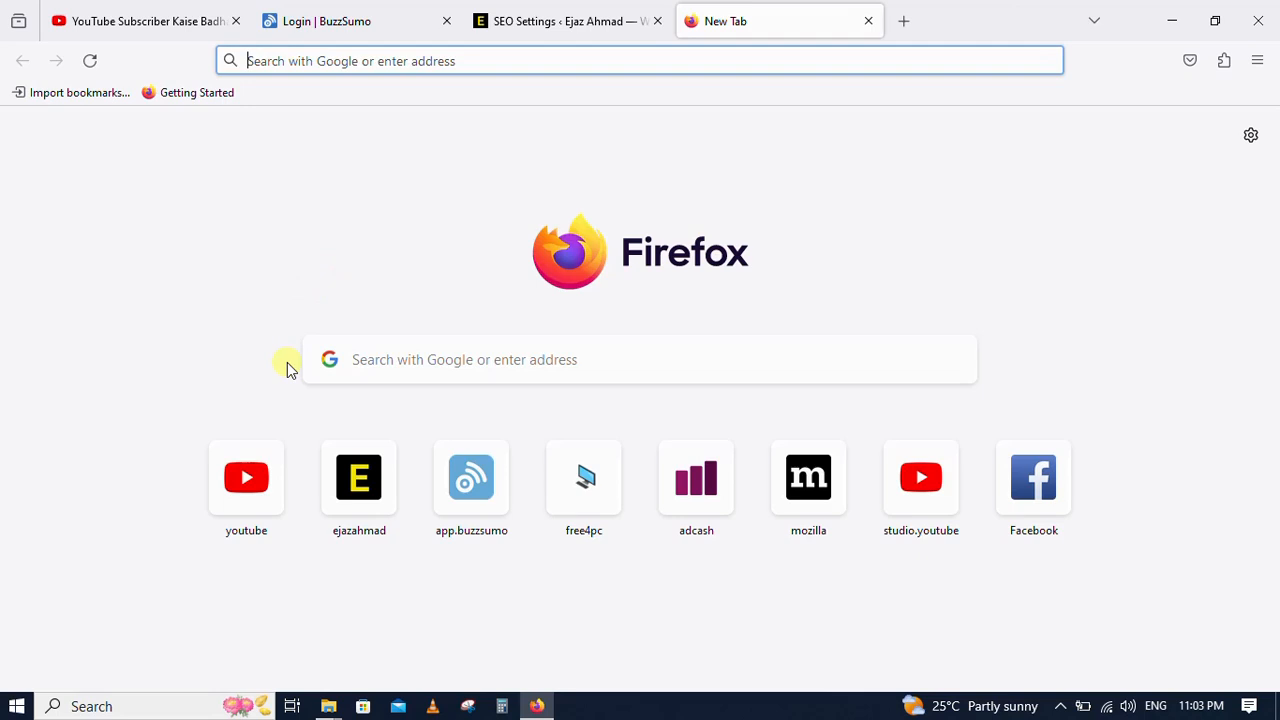
click(603, 10)
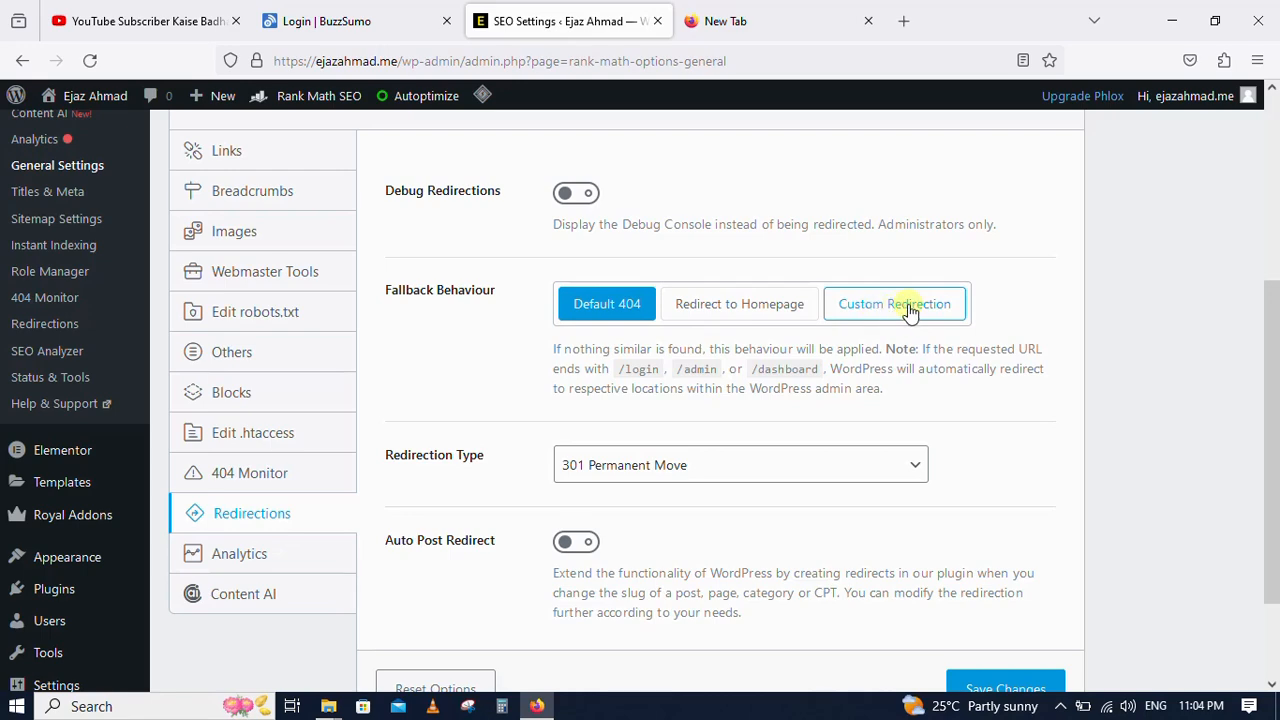
Review the Redirection Type options, keep 301 Permanent Move, and save the settings, confirming leaving the page
scroll(512, 378, down, 2)
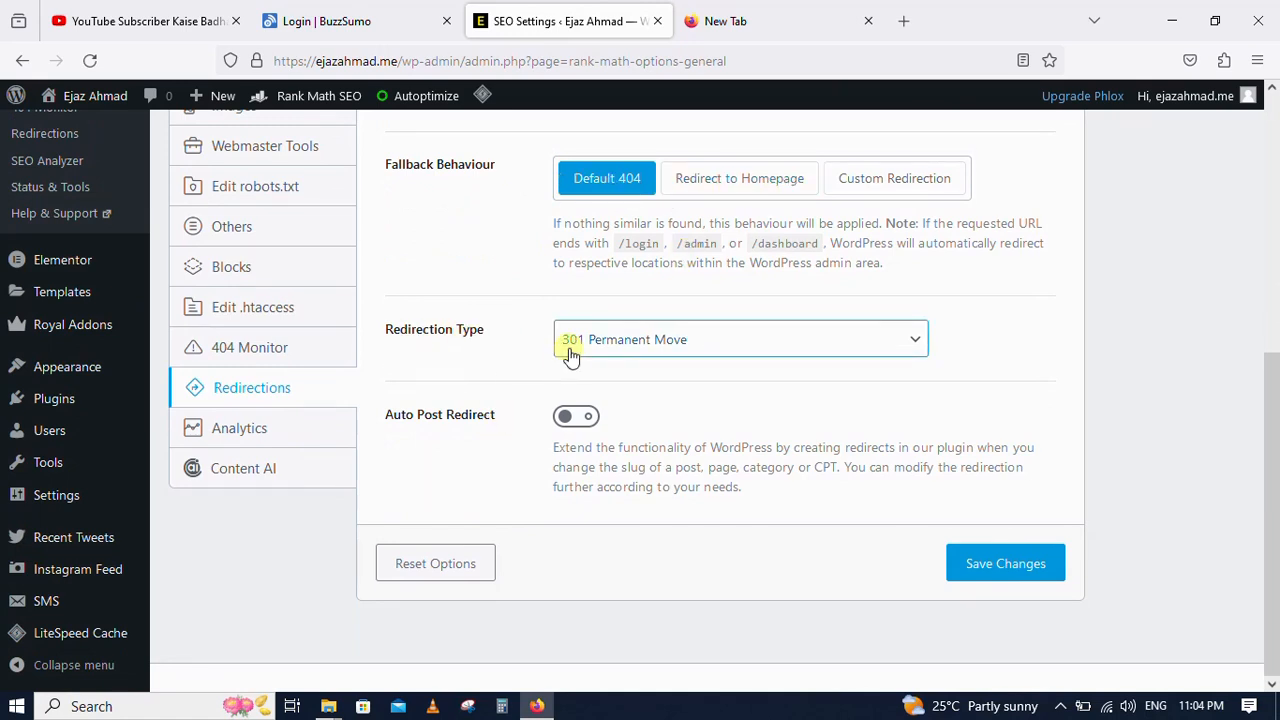
click(726, 348)
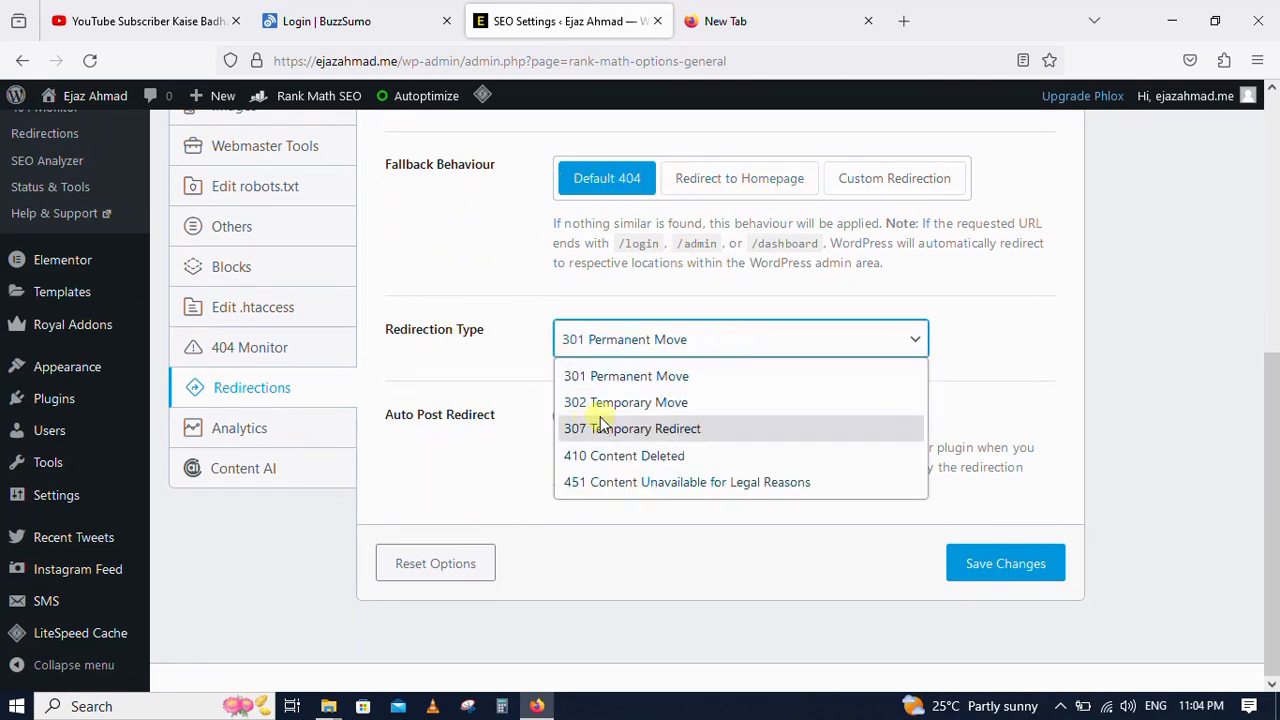
click(426, 476)
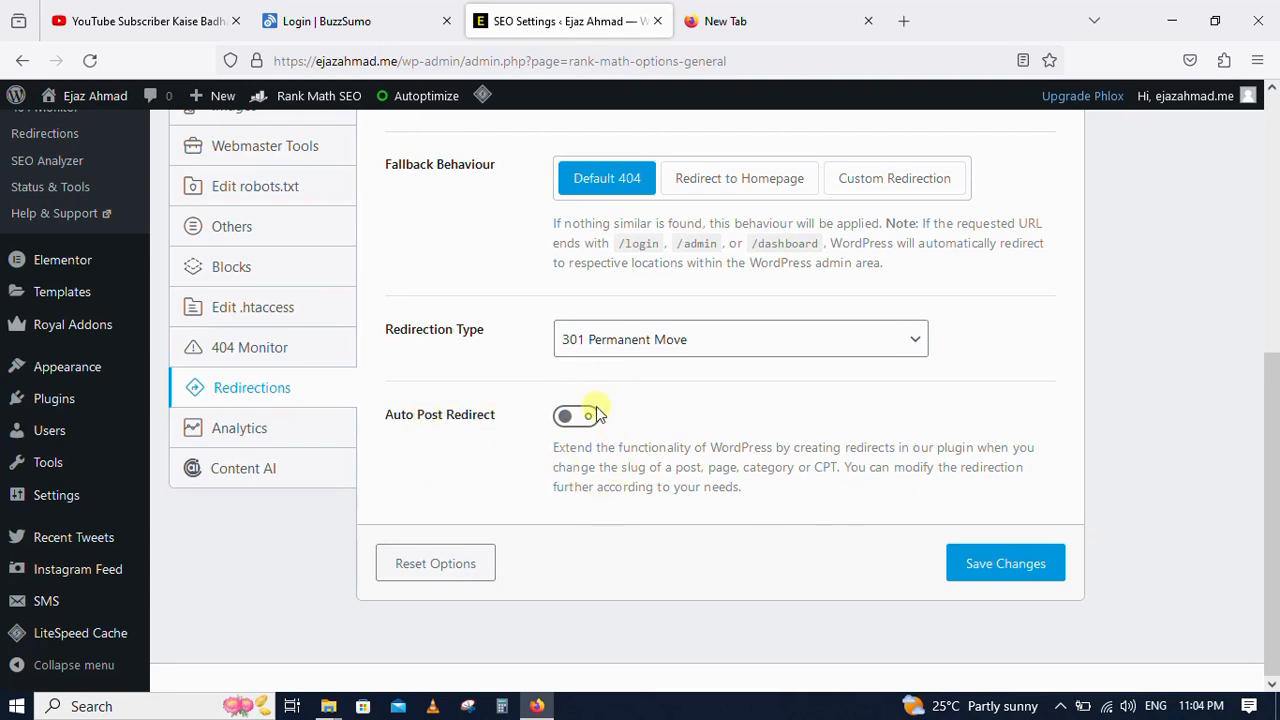
click(1005, 564)
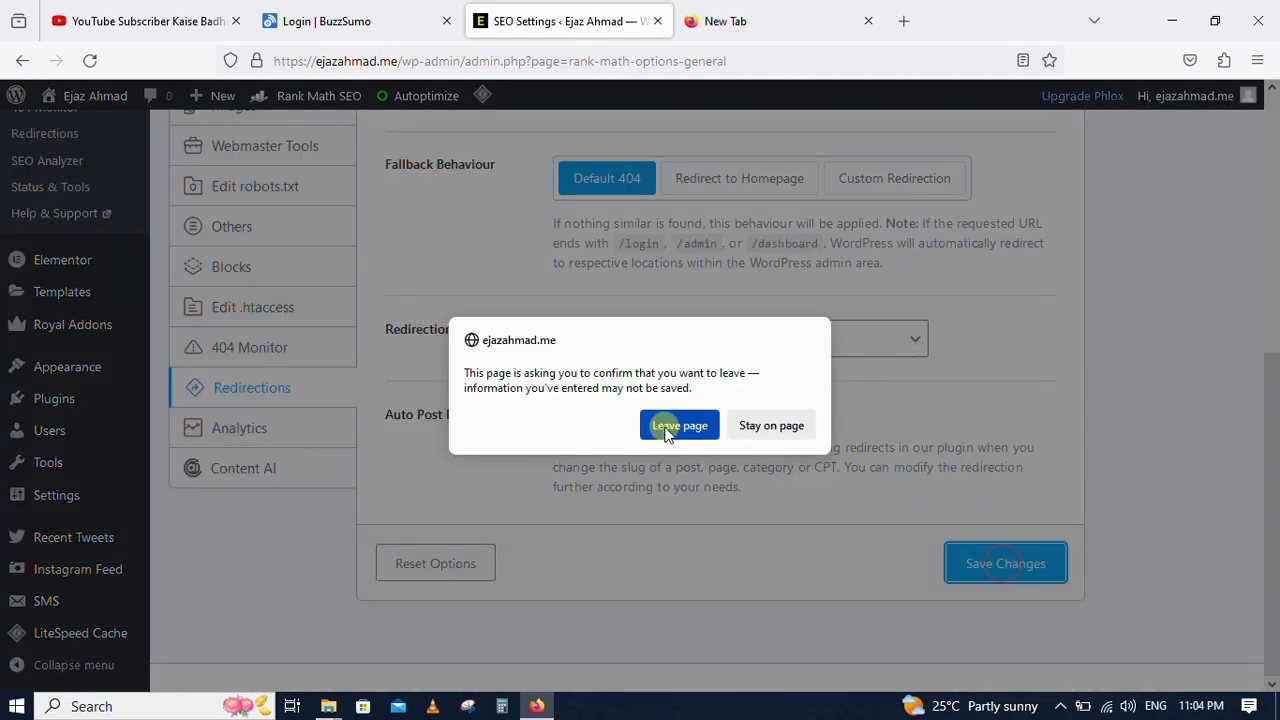
click(679, 425)
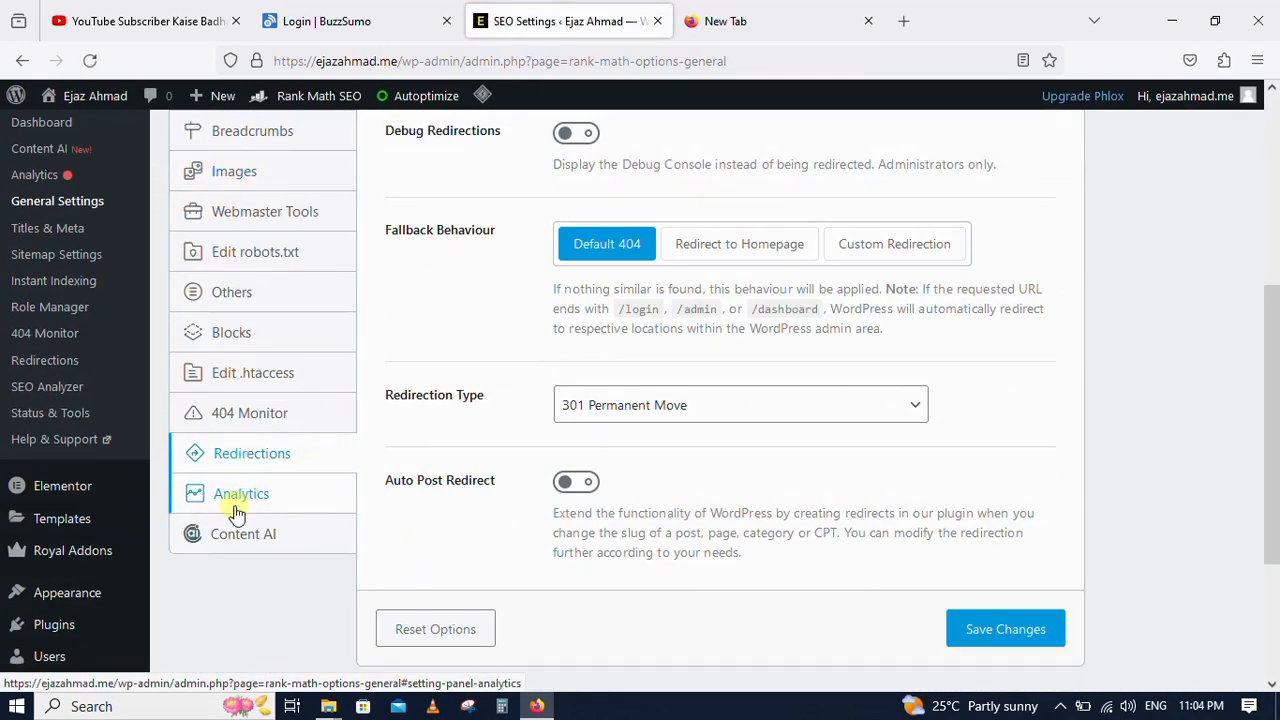
Open the Titles & Meta settings and look over the Global Meta robots options
scroll(190, 525, up, 2)
click(35, 326)
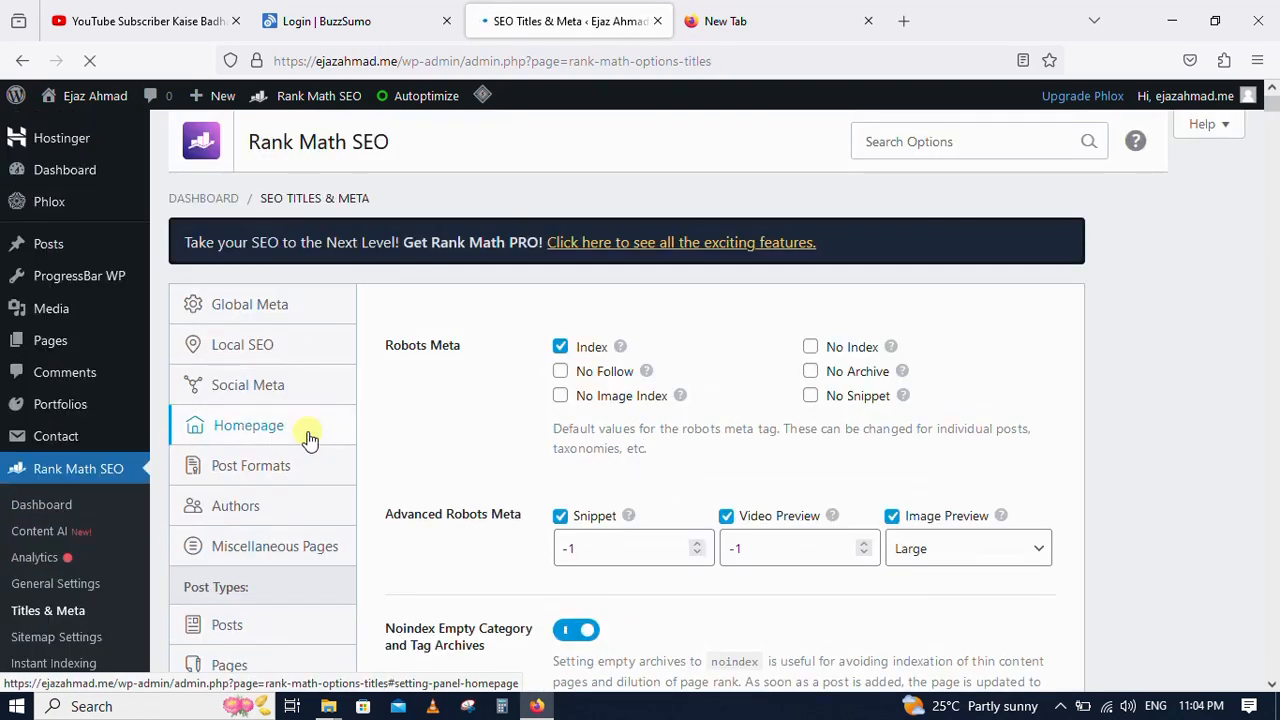
scroll(340, 448, down, 2)
scroll(333, 452, down, 3)
scroll(333, 452, up, 6)
Open the Local SEO section of the Titles & Meta settings
middle_click(333, 452)
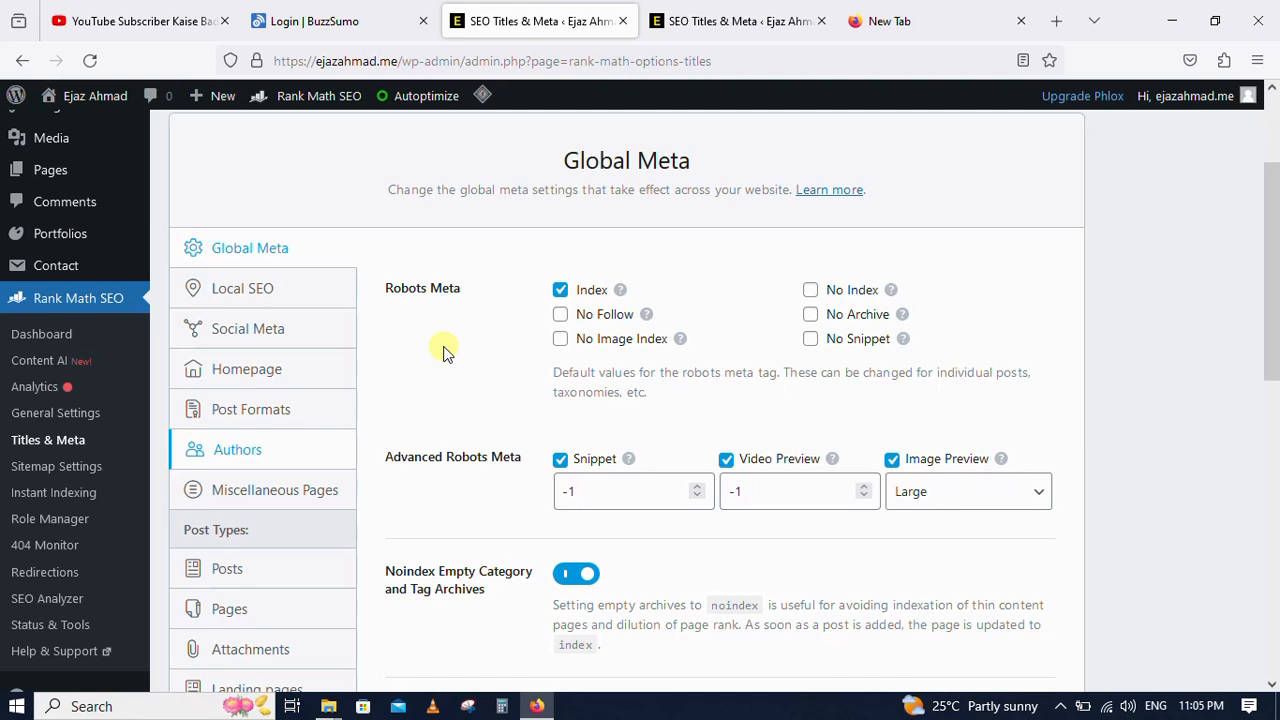
click(255, 292)
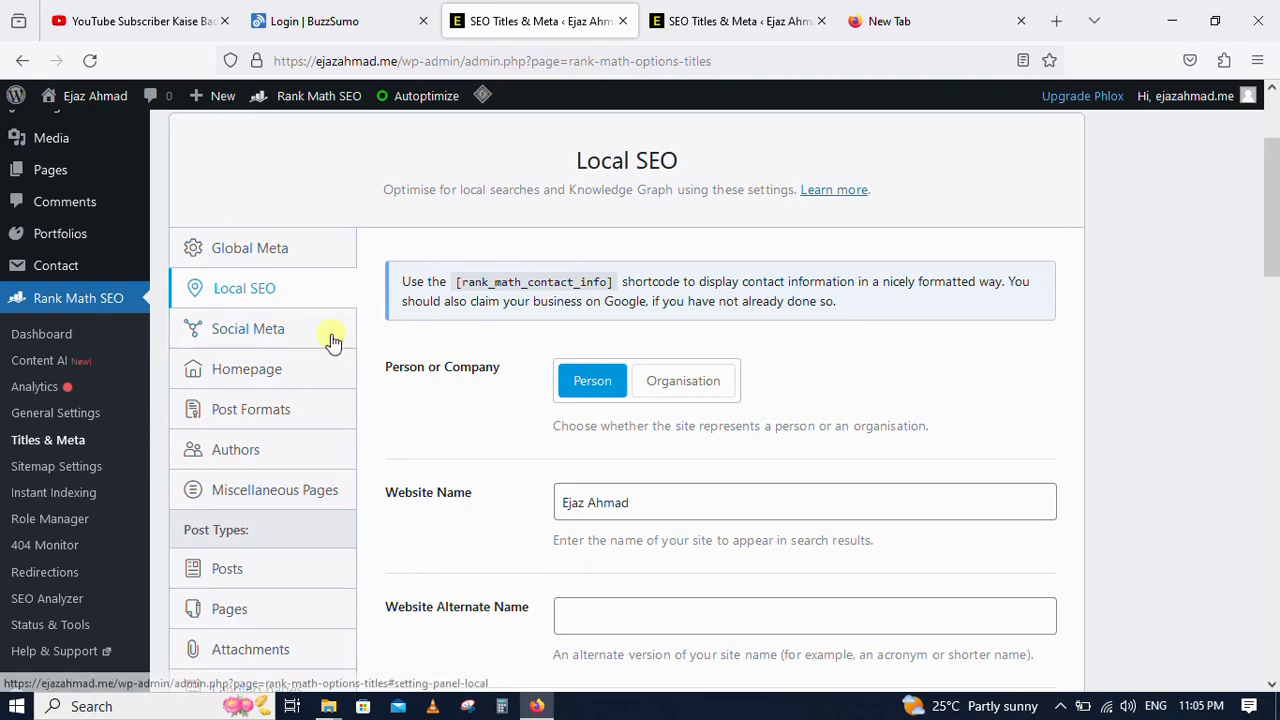
Review the Local SEO fields from Person or Company and Website Name down to the logo, URL, email, phone and address
scroll(440, 392, down, 2)
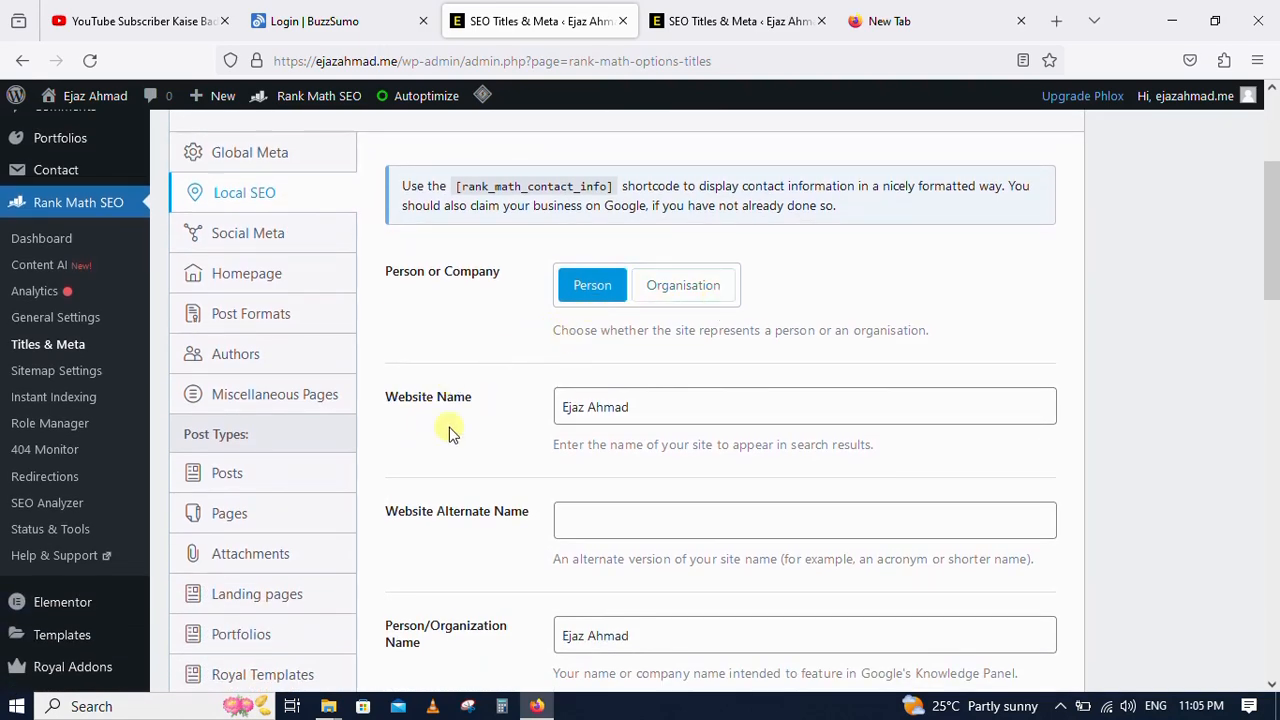
scroll(449, 430, down, 2)
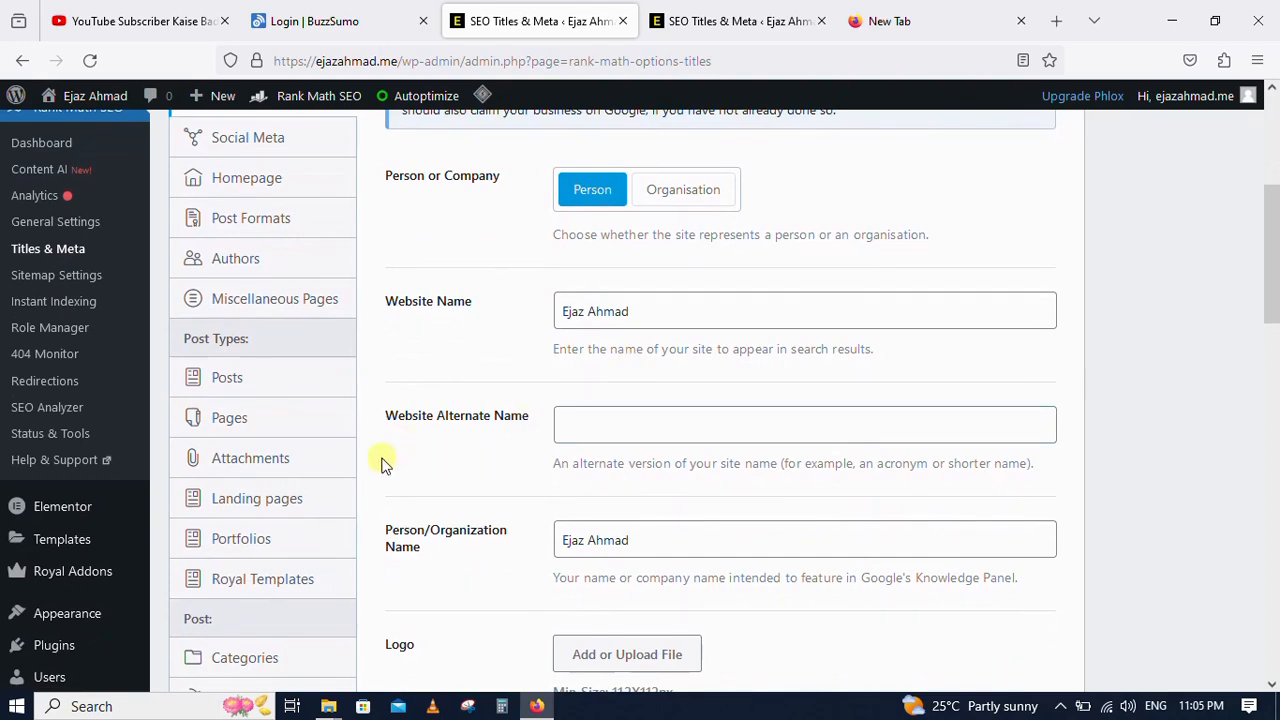
scroll(379, 465, down, 4)
scroll(385, 460, down, 8)
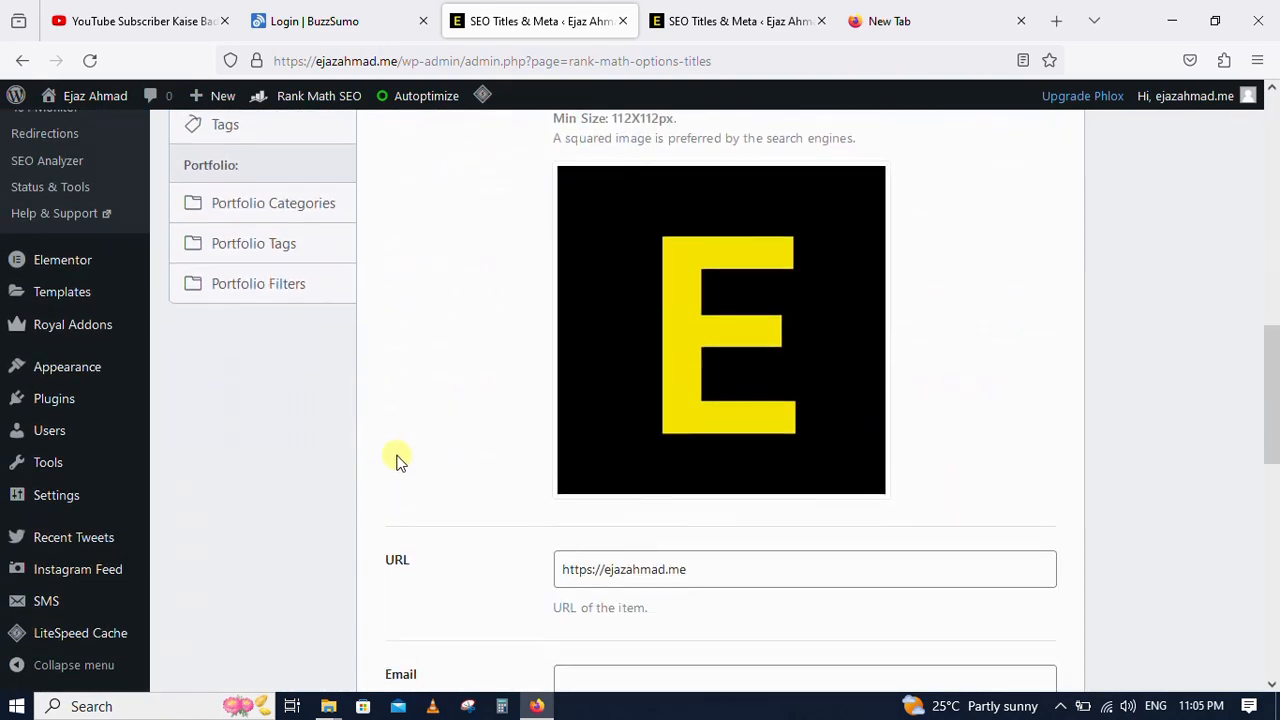
scroll(417, 456, down, 8)
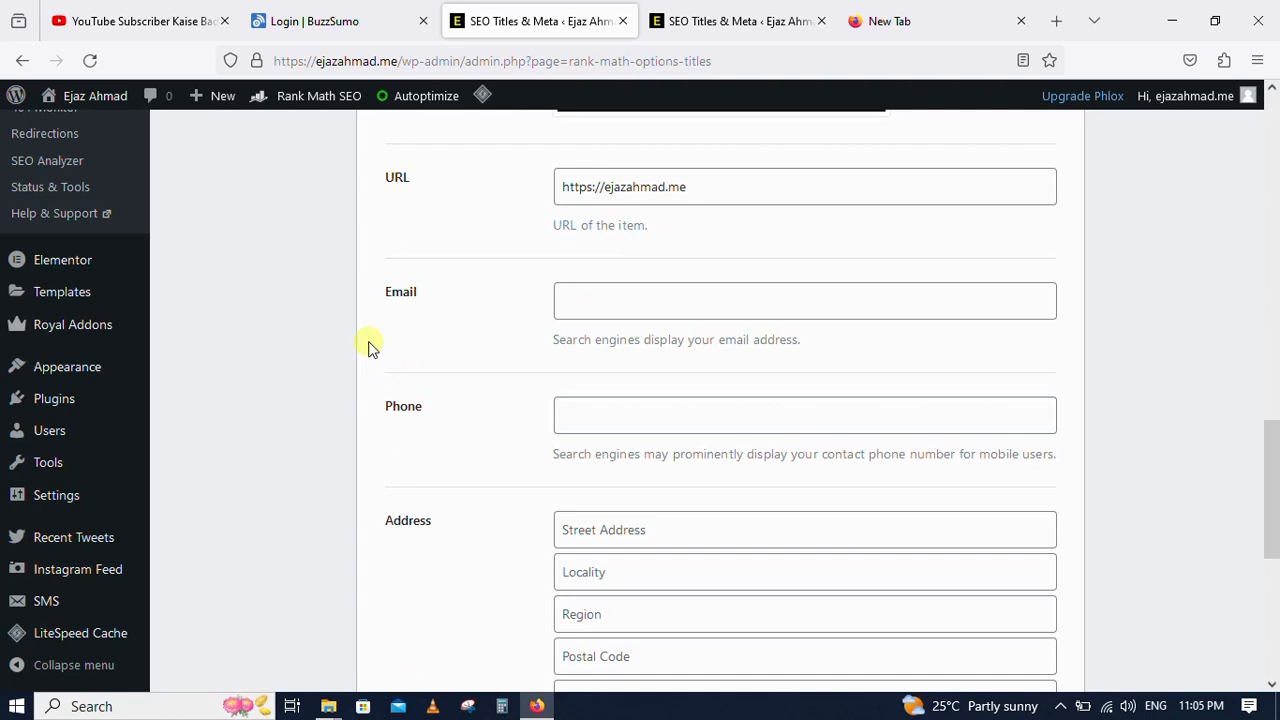
click(668, 301)
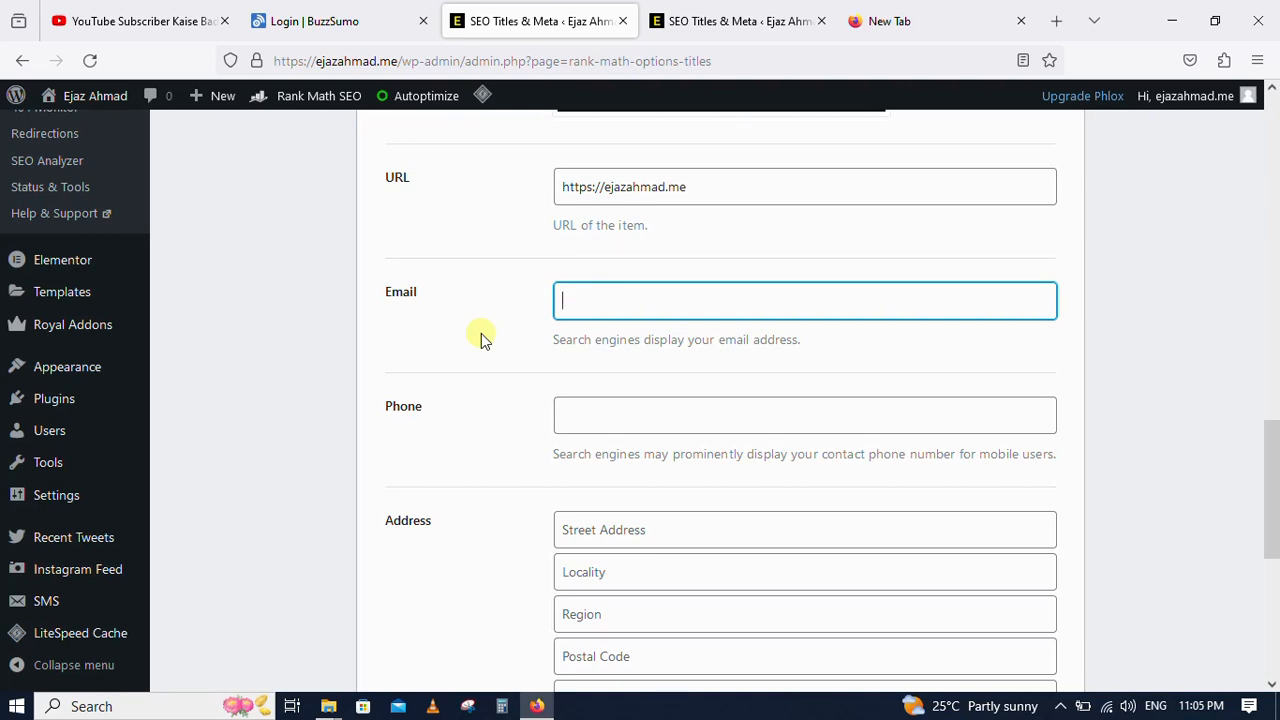
scroll(481, 333, down, 1)
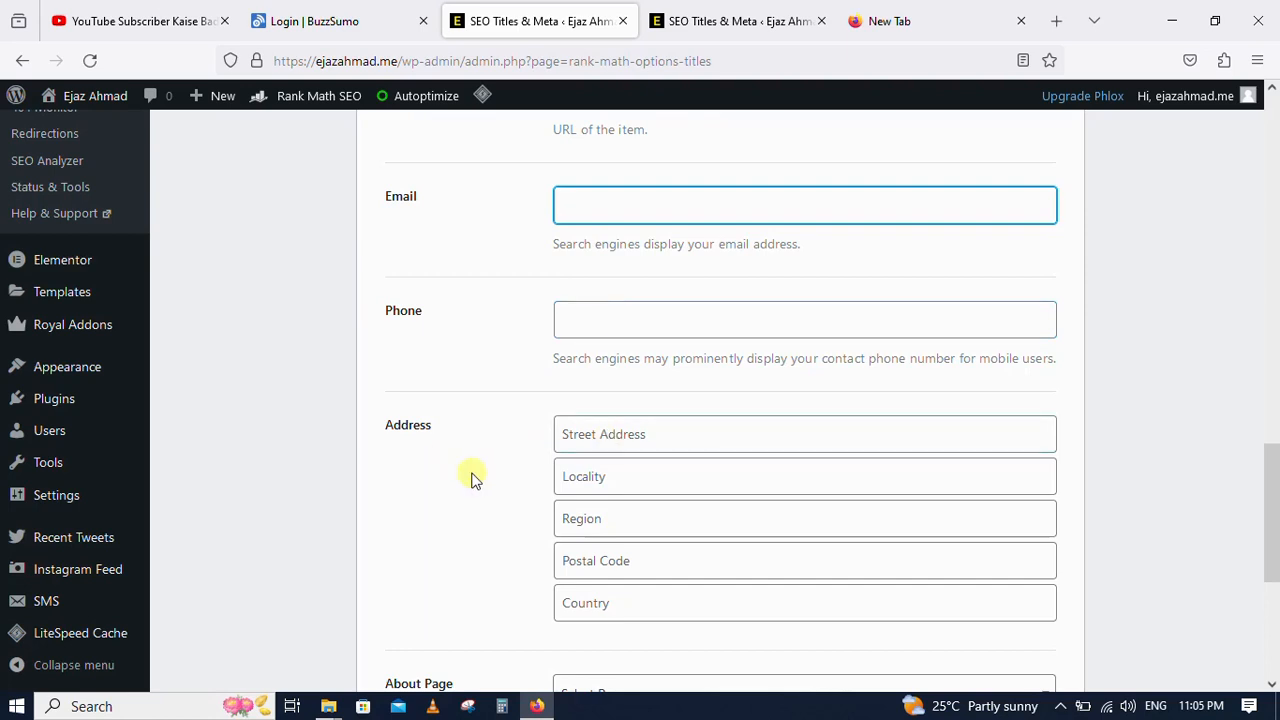
Set the Local SEO About Page to About Us and the Contact Page to Contact Us
scroll(472, 478, down, 3)
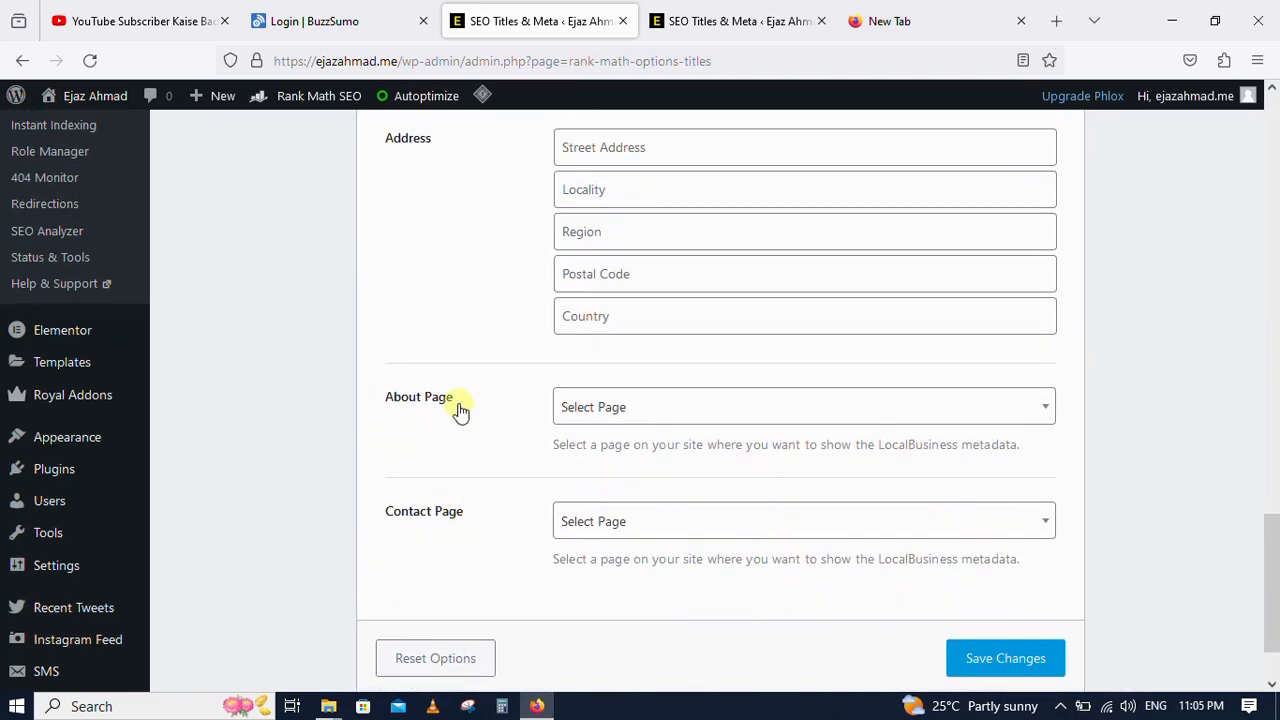
click(585, 407)
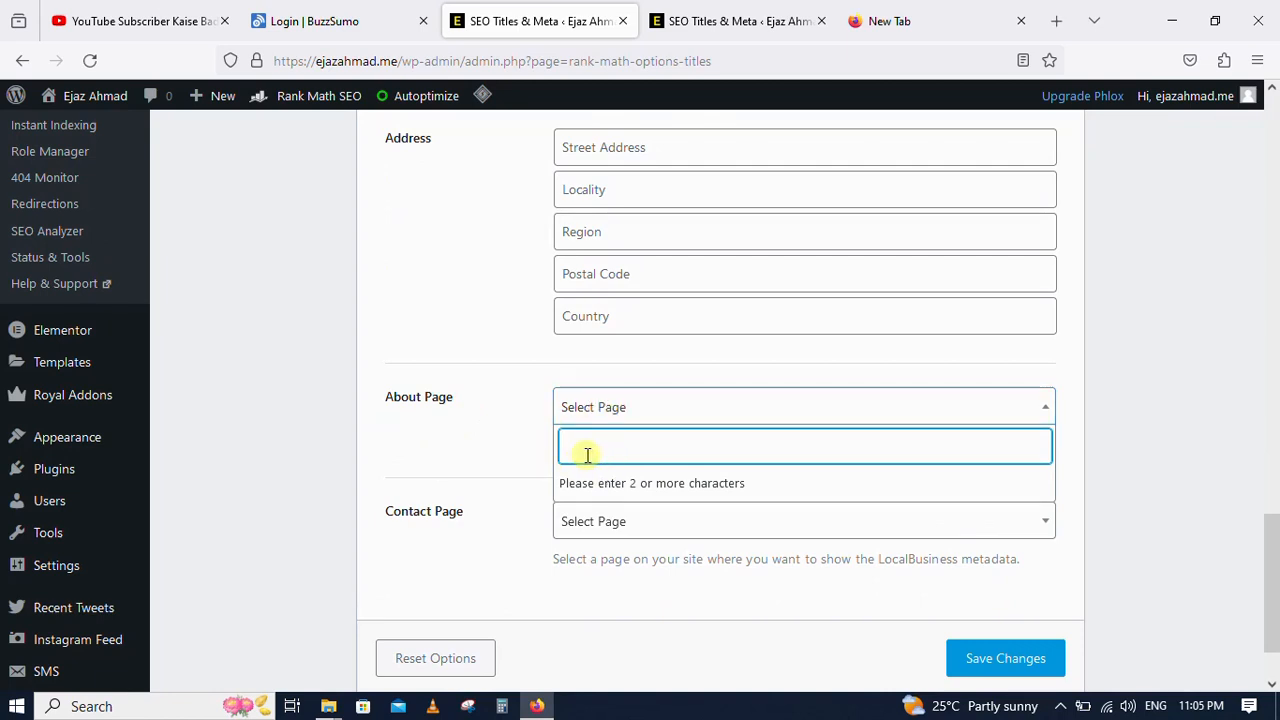
text(ab)
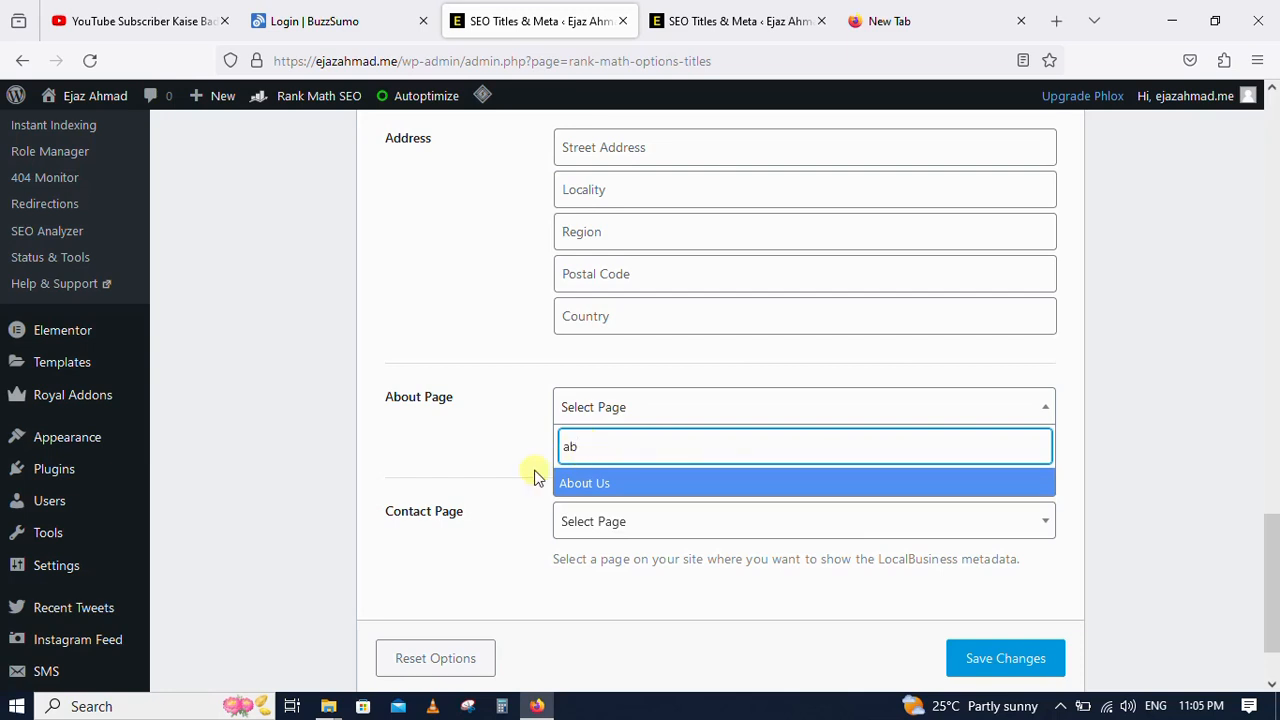
click(606, 486)
scroll(516, 470, down, 2)
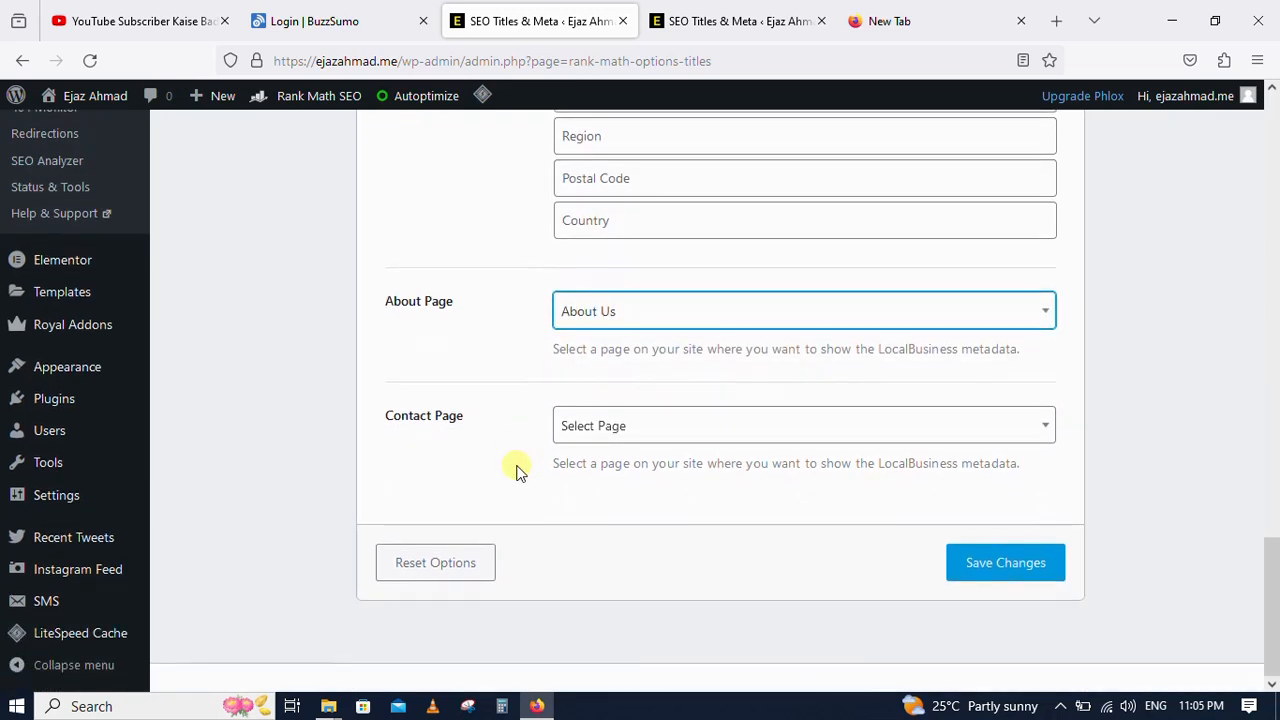
click(597, 425)
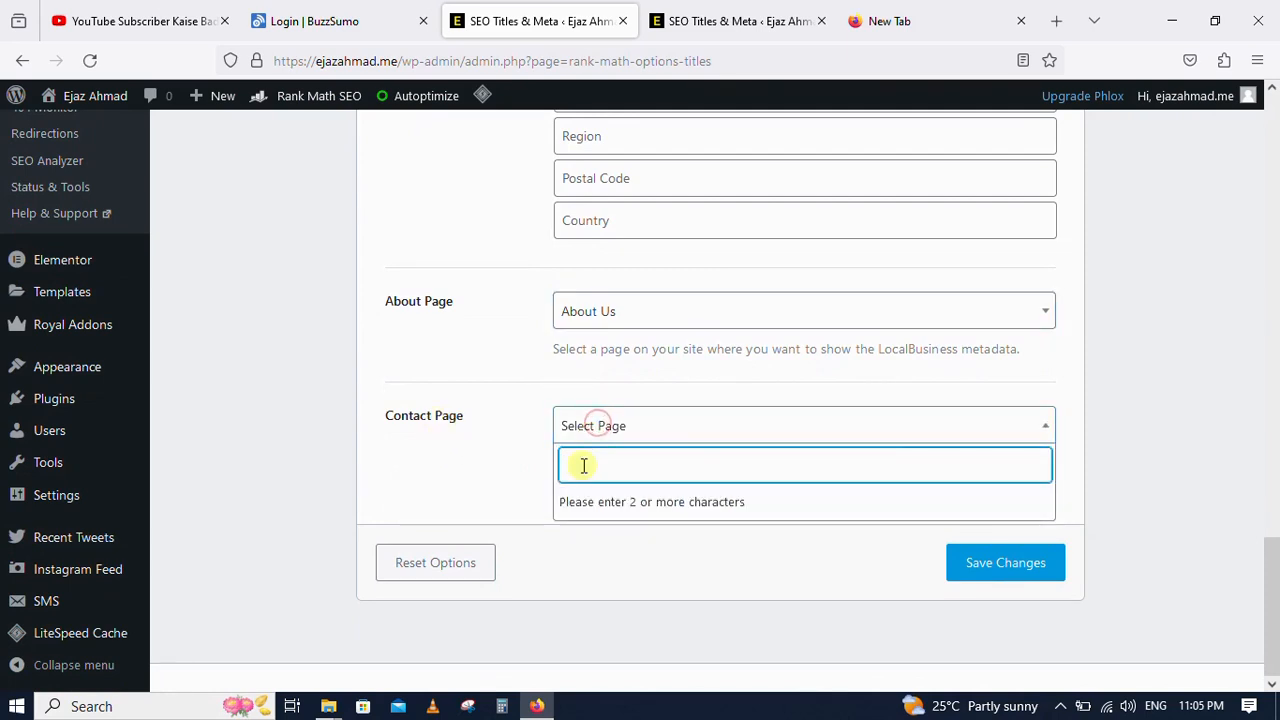
text(cont)
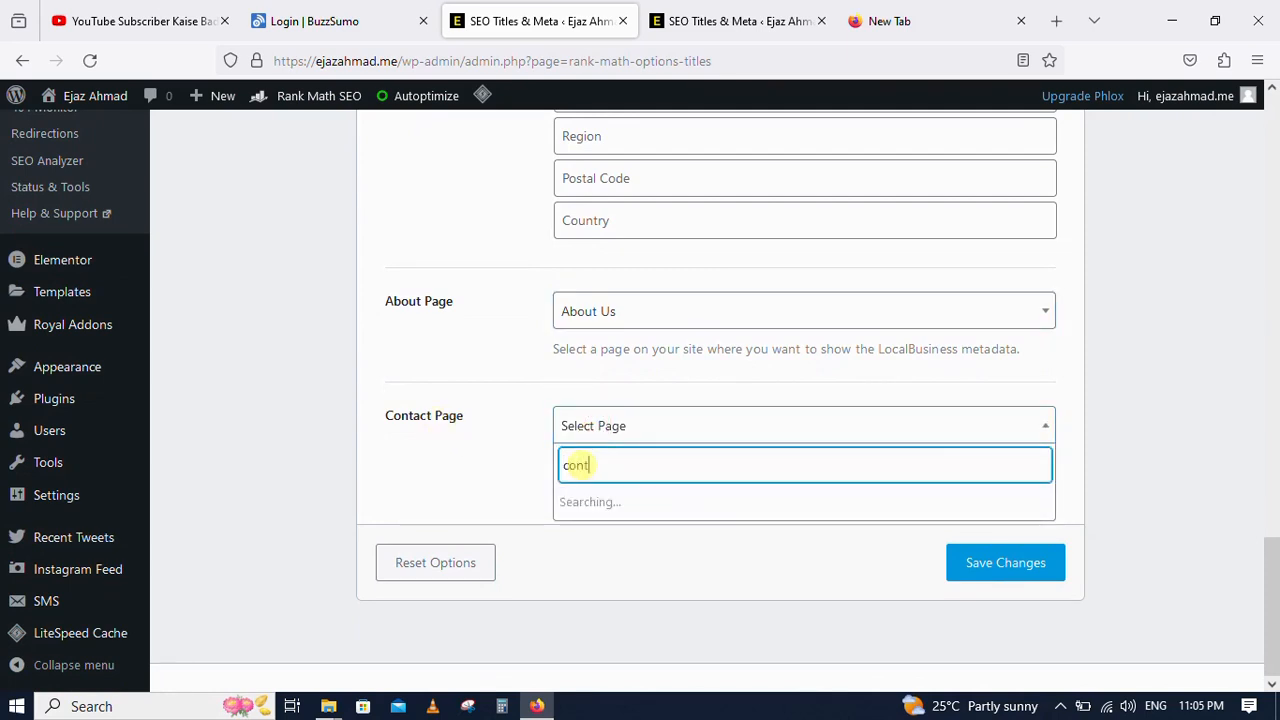
click(592, 501)
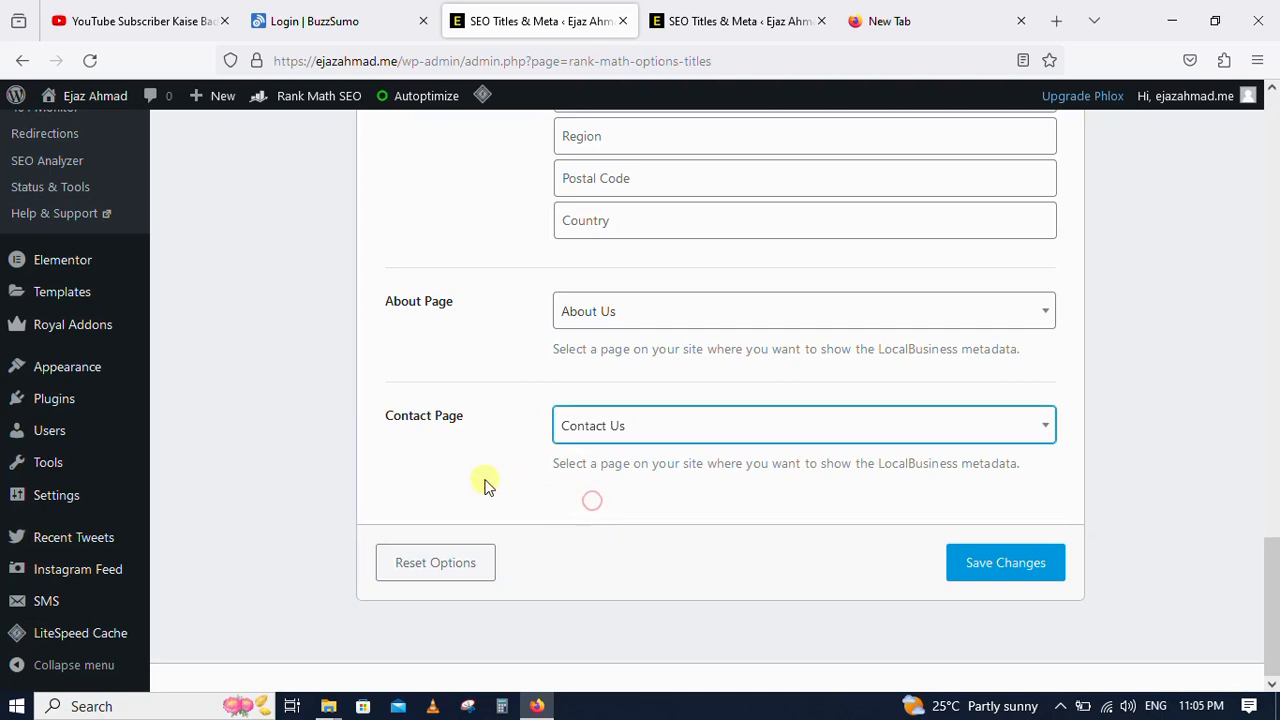
Recheck the contact fields, save the Local SEO changes and reopen the Local SEO section
scroll(453, 483, up, 2)
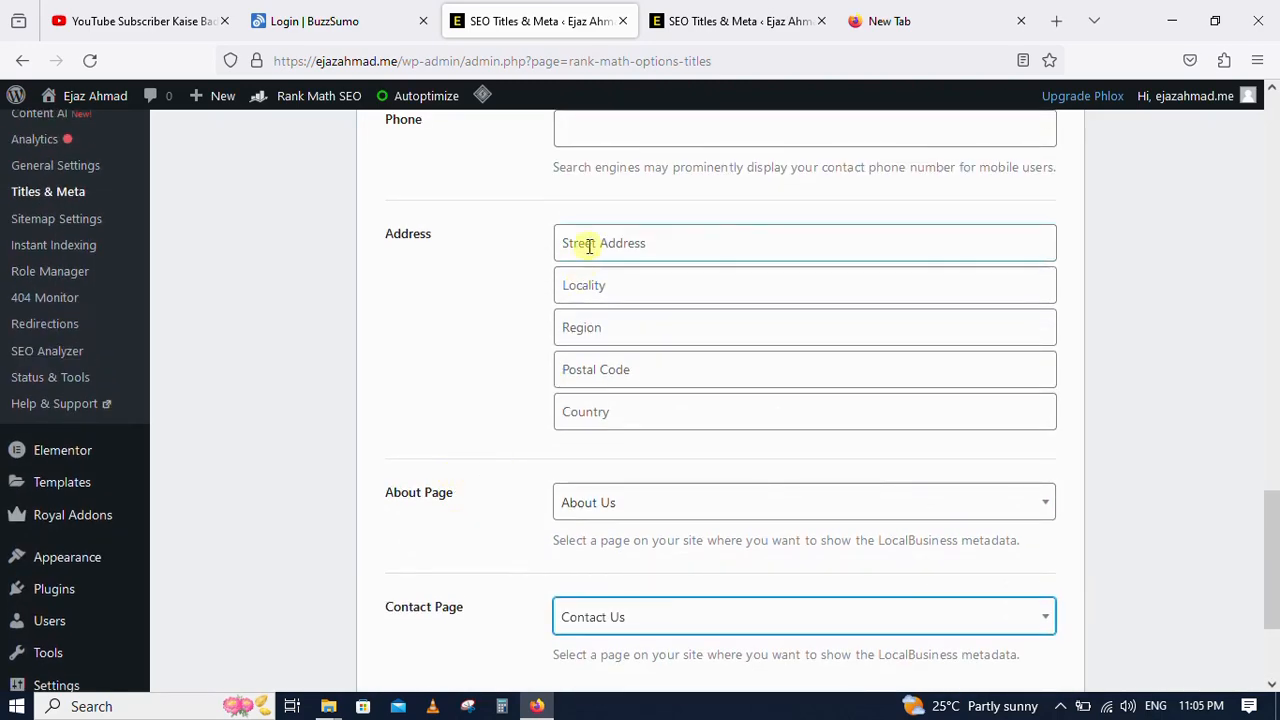
scroll(457, 334, up, 3)
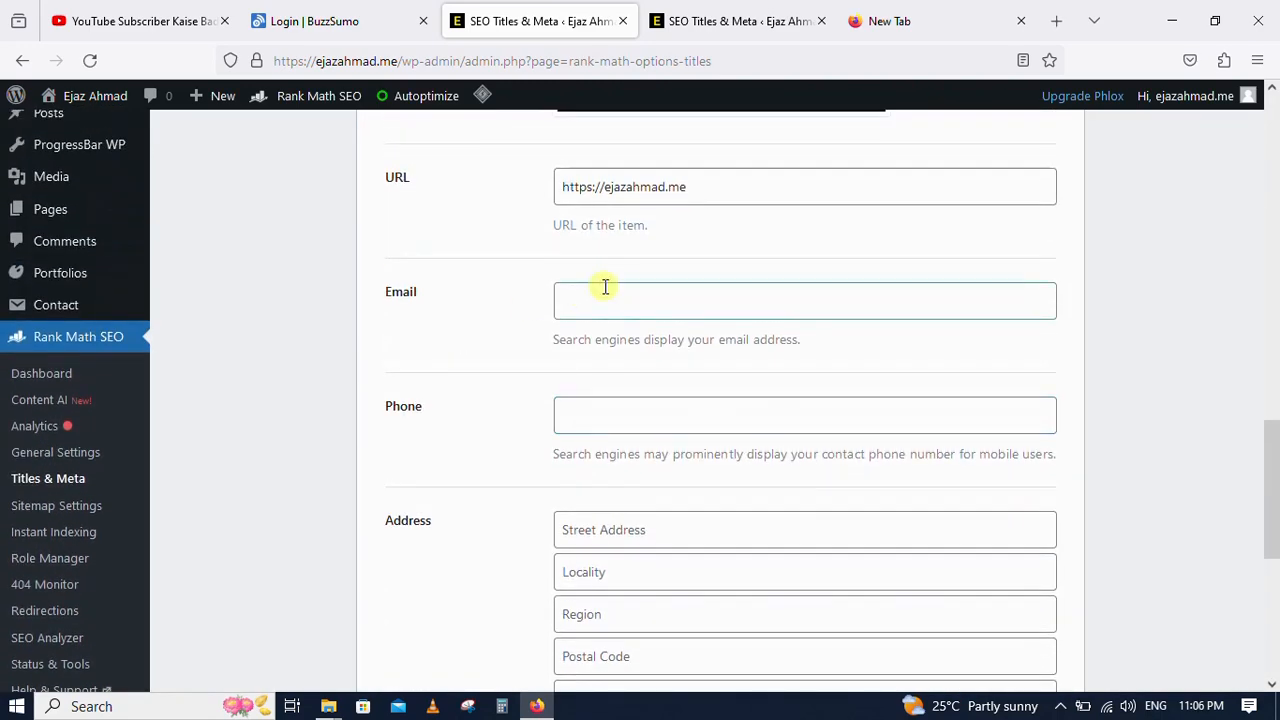
scroll(503, 332, down, 2)
scroll(503, 332, down, 3)
click(990, 658)
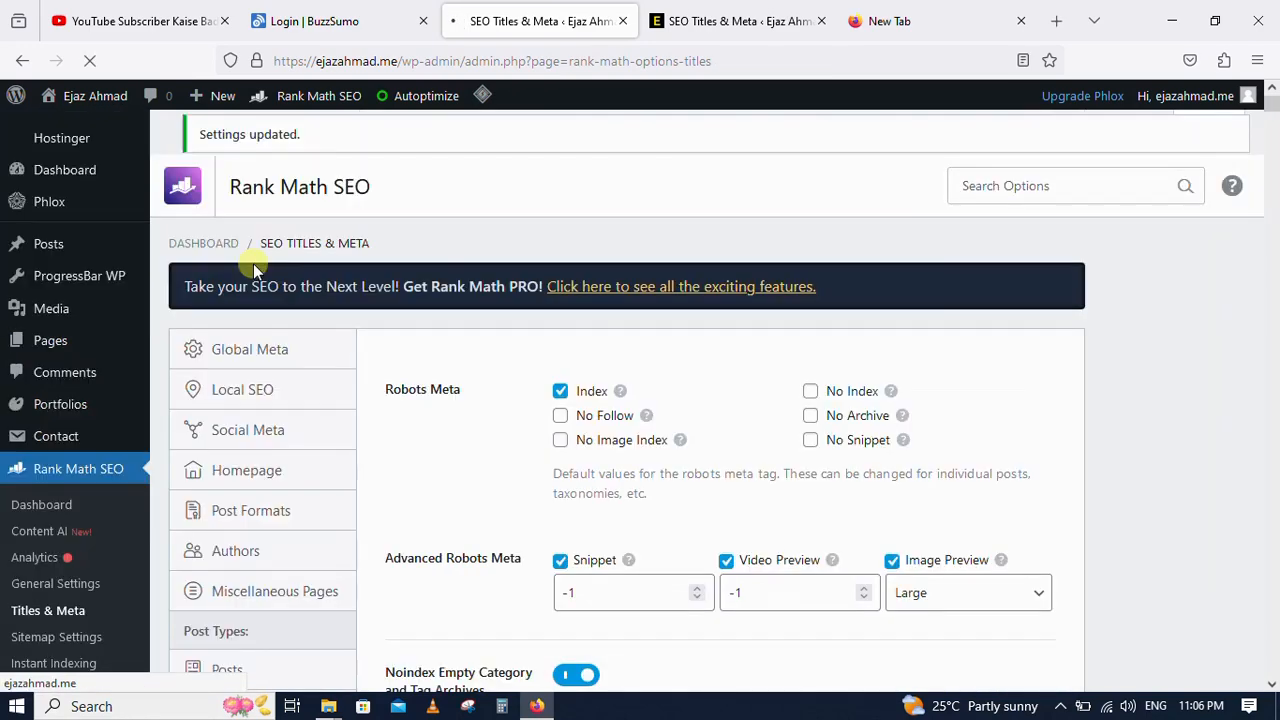
scroll(253, 270, down, 2)
click(257, 204)
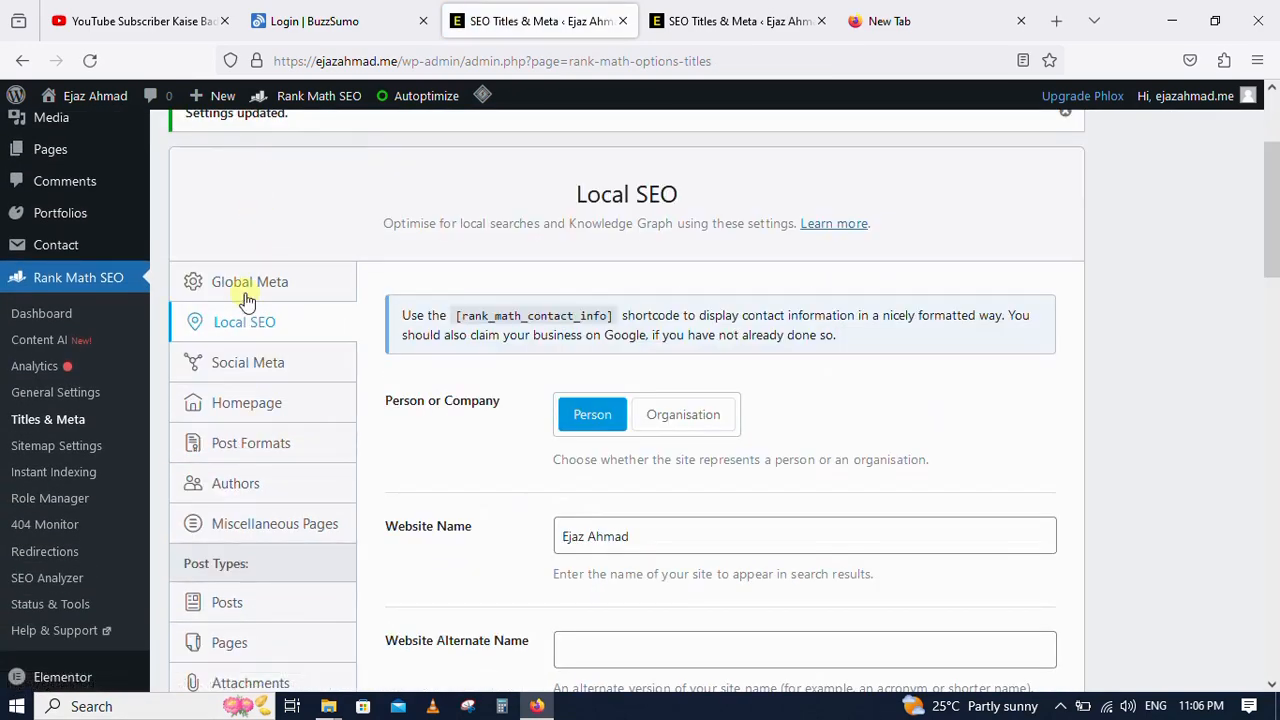
Open the Social Meta section and look over the Facebook, Twitter Username and Additional Profiles fields
click(245, 365)
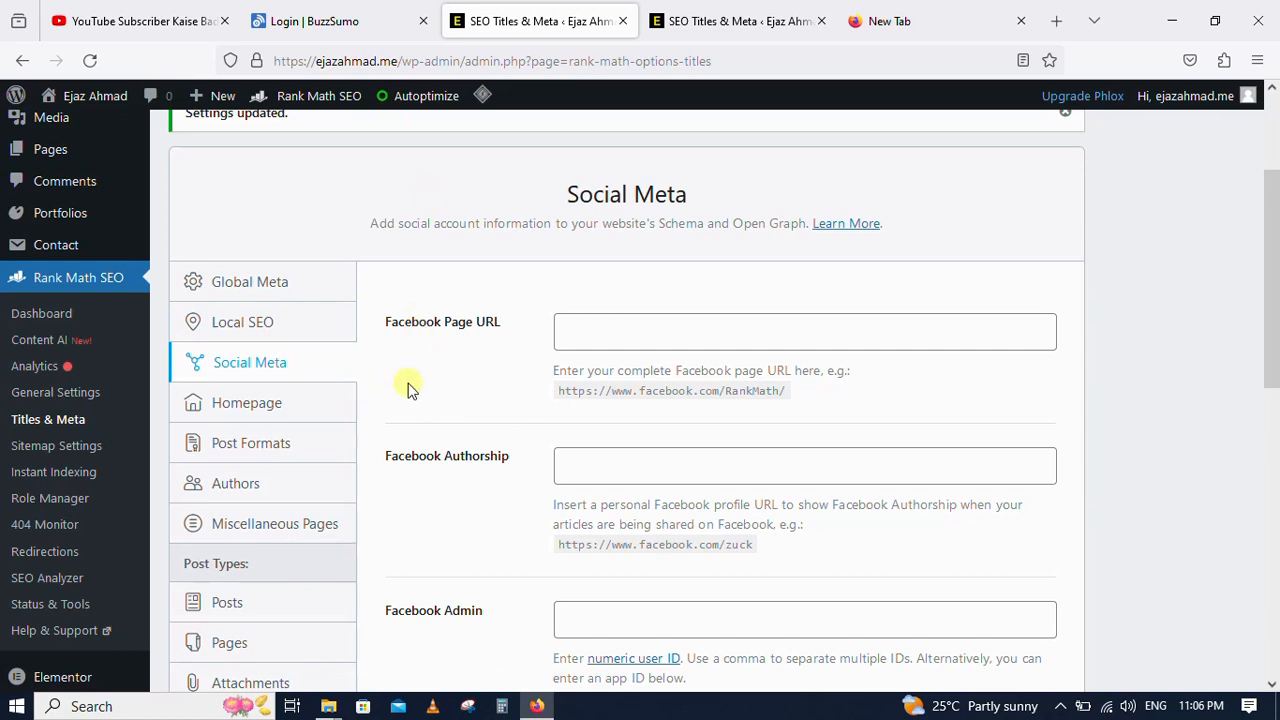
scroll(440, 491, down, 1)
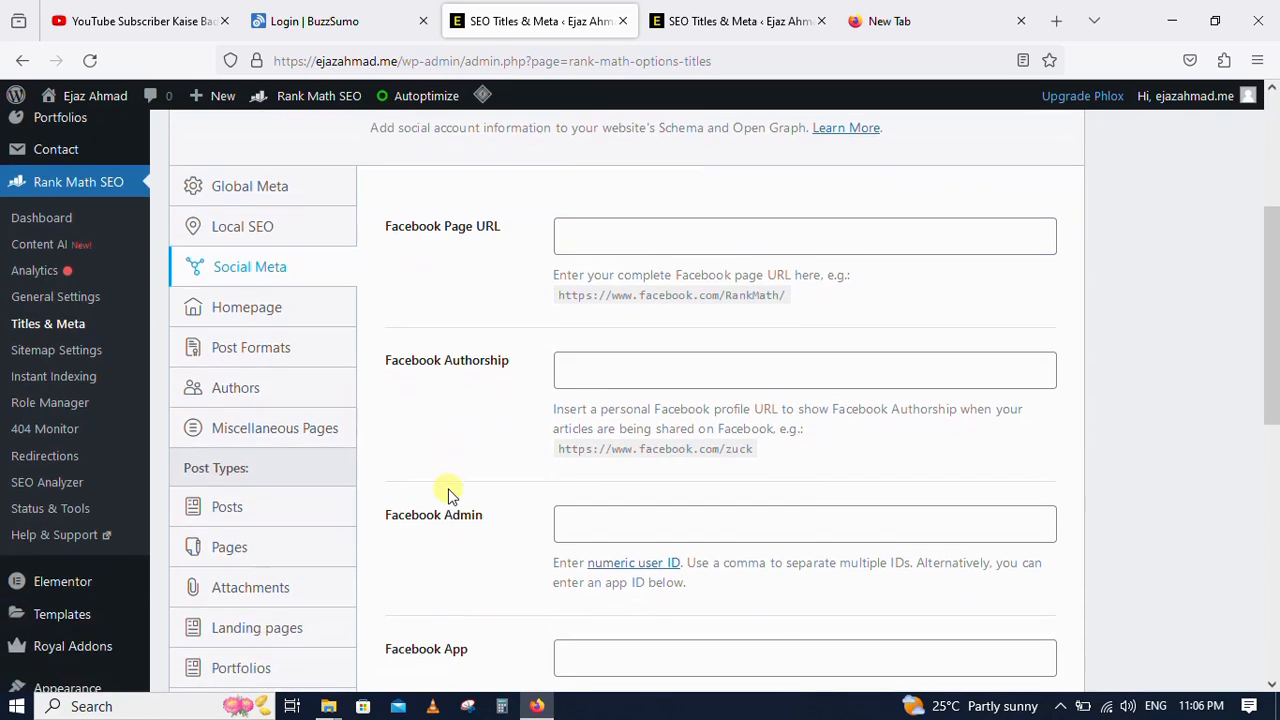
scroll(450, 520, down, 2)
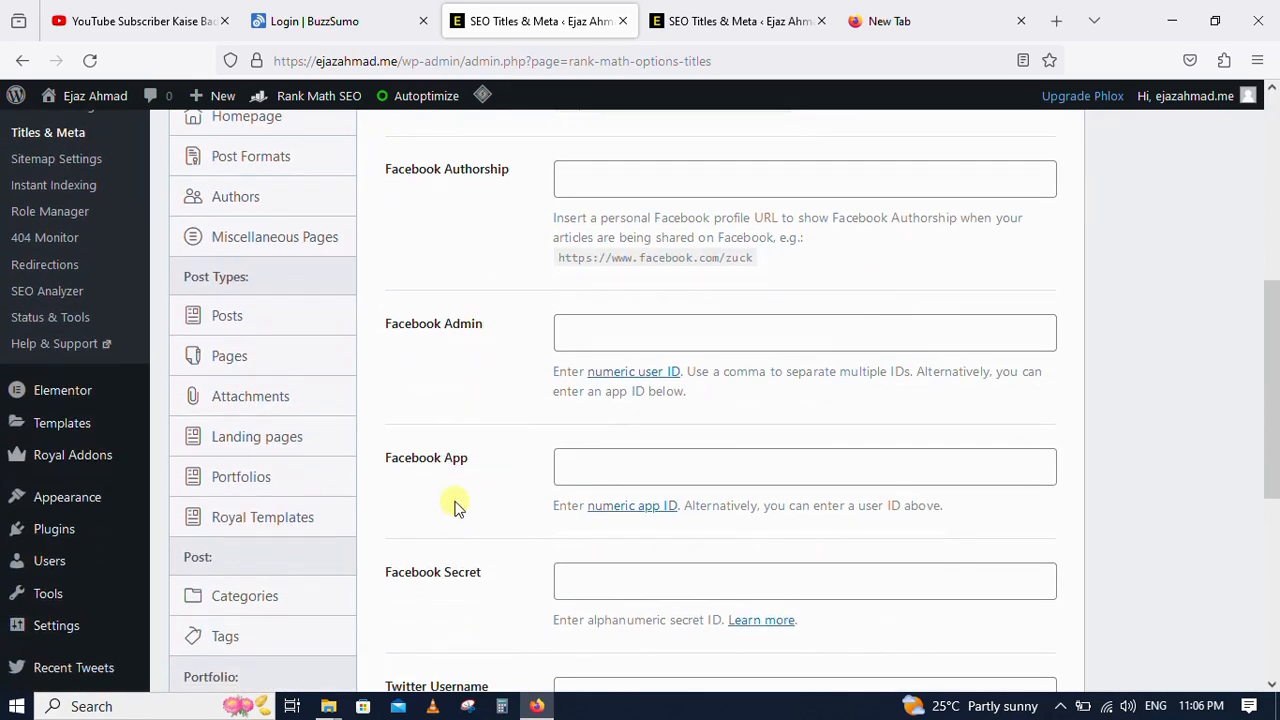
scroll(459, 508, down, 2)
scroll(443, 515, down, 2)
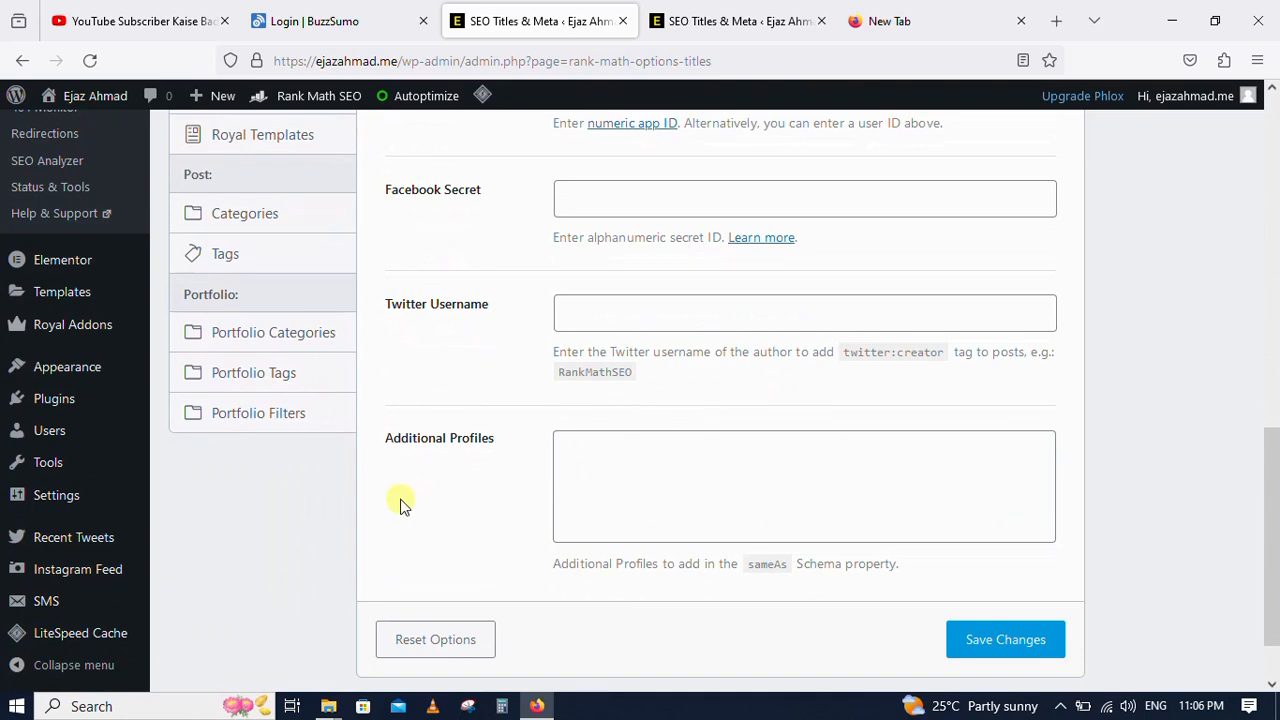
click(389, 446)
drag(389, 446, 515, 445)
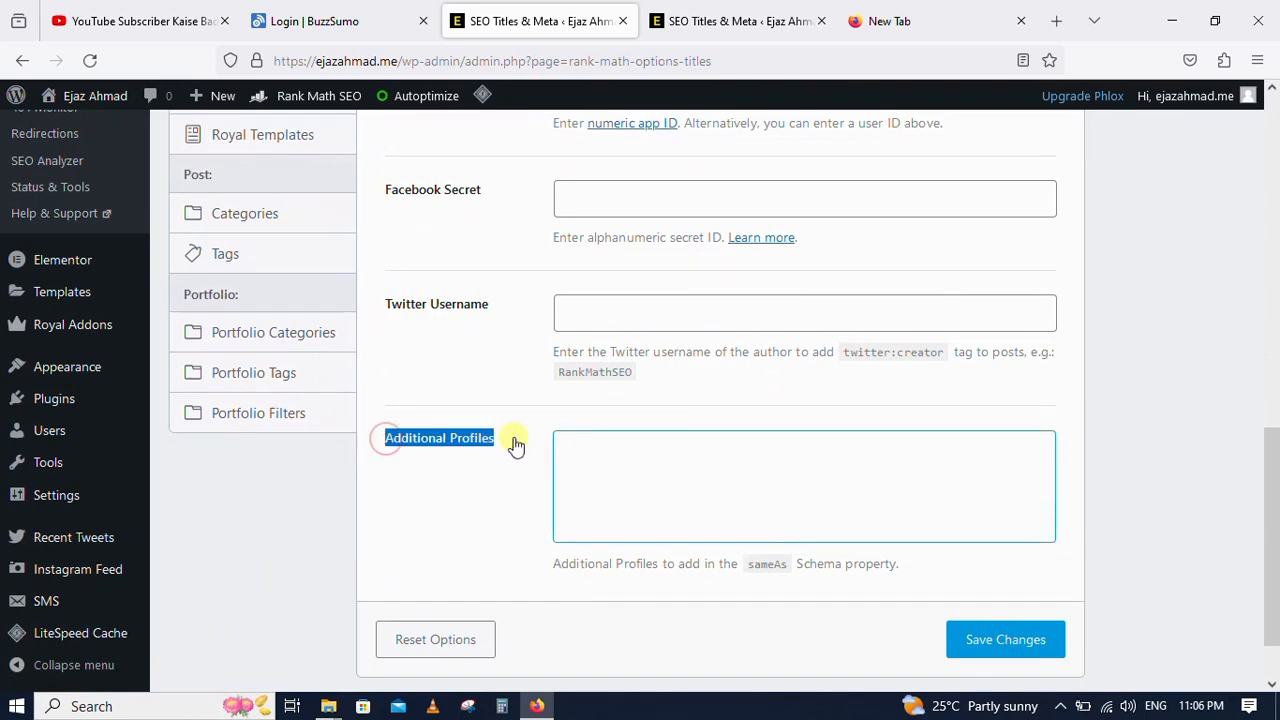
click(456, 500)
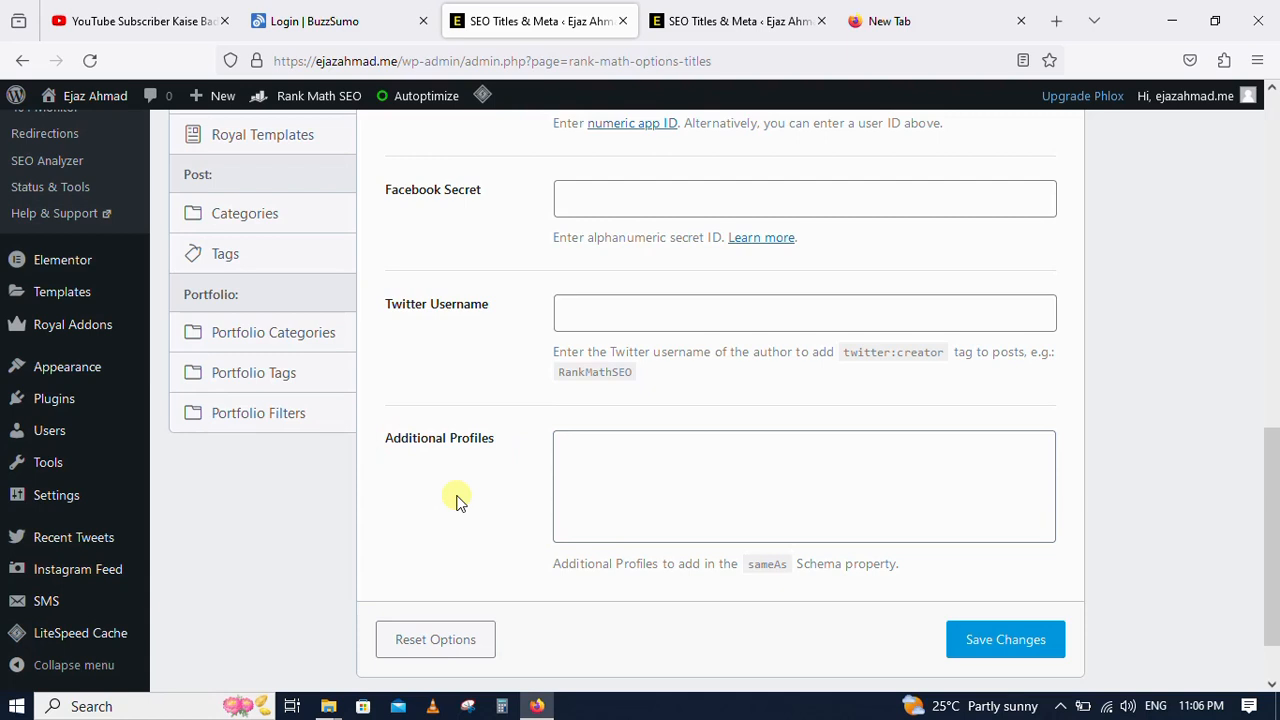
click(594, 480)
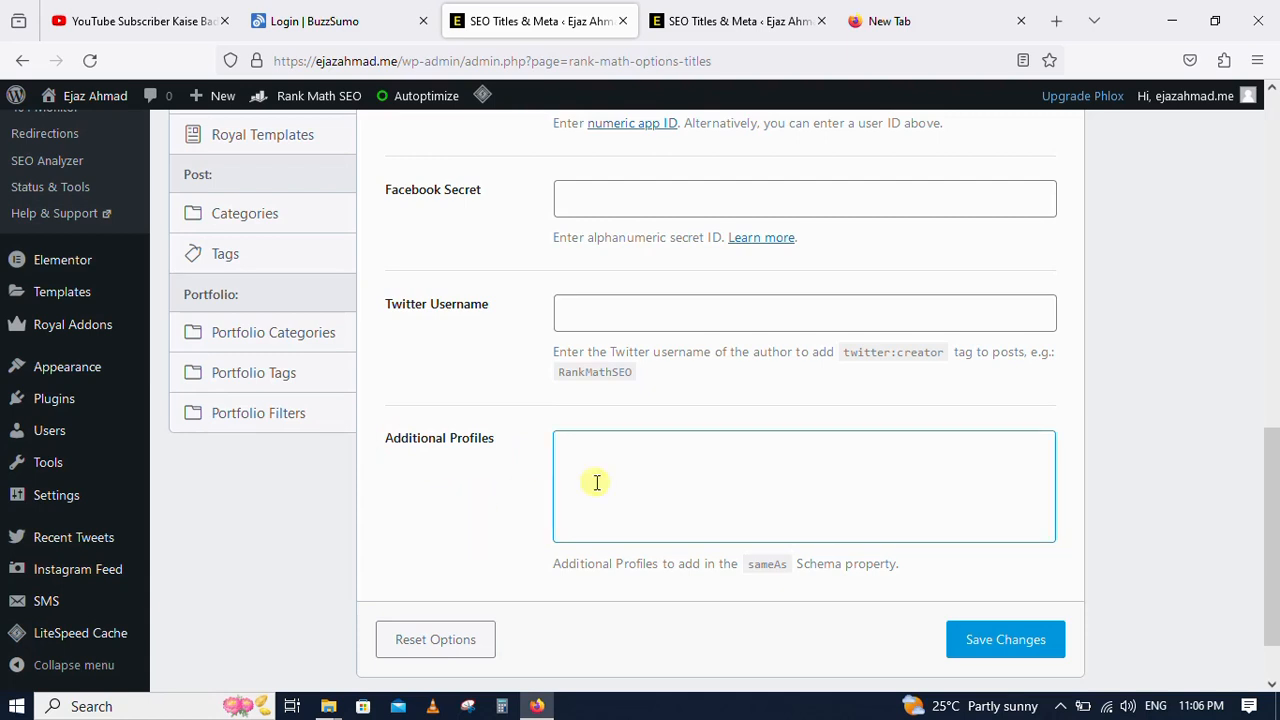
click(491, 508)
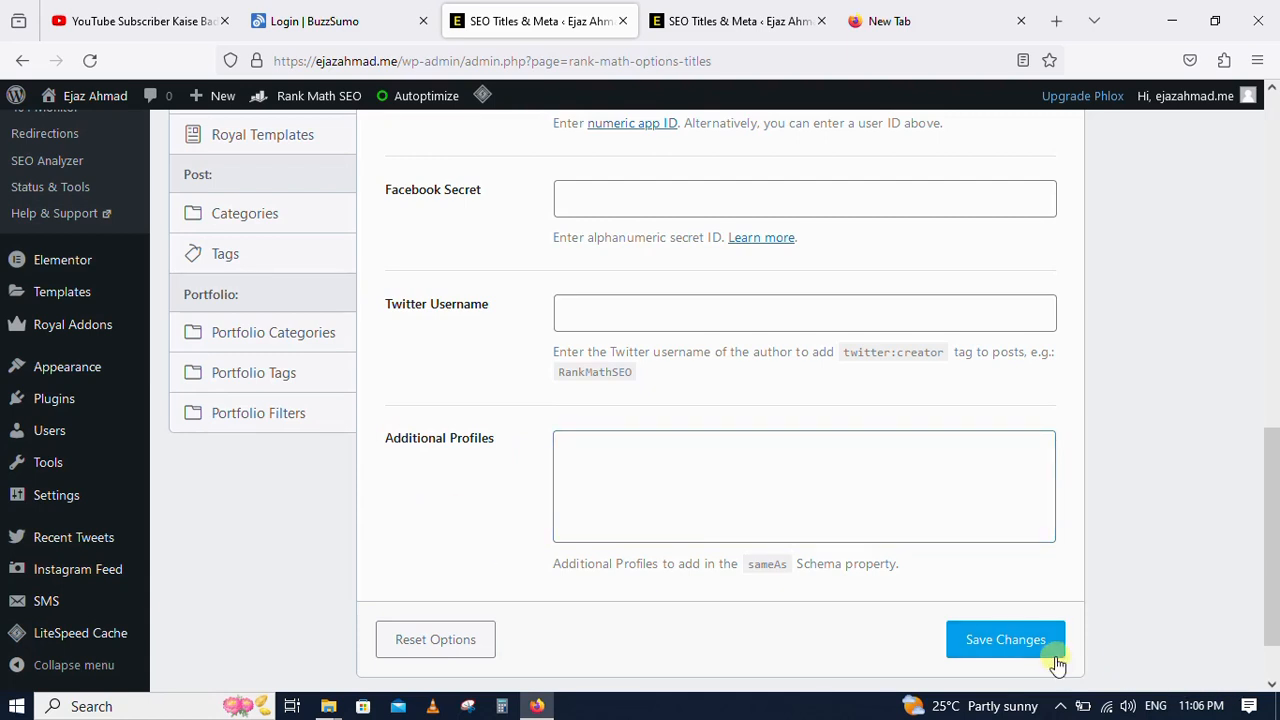
Open the Homepage section of the Titles & Meta settings
scroll(195, 430, up, 2)
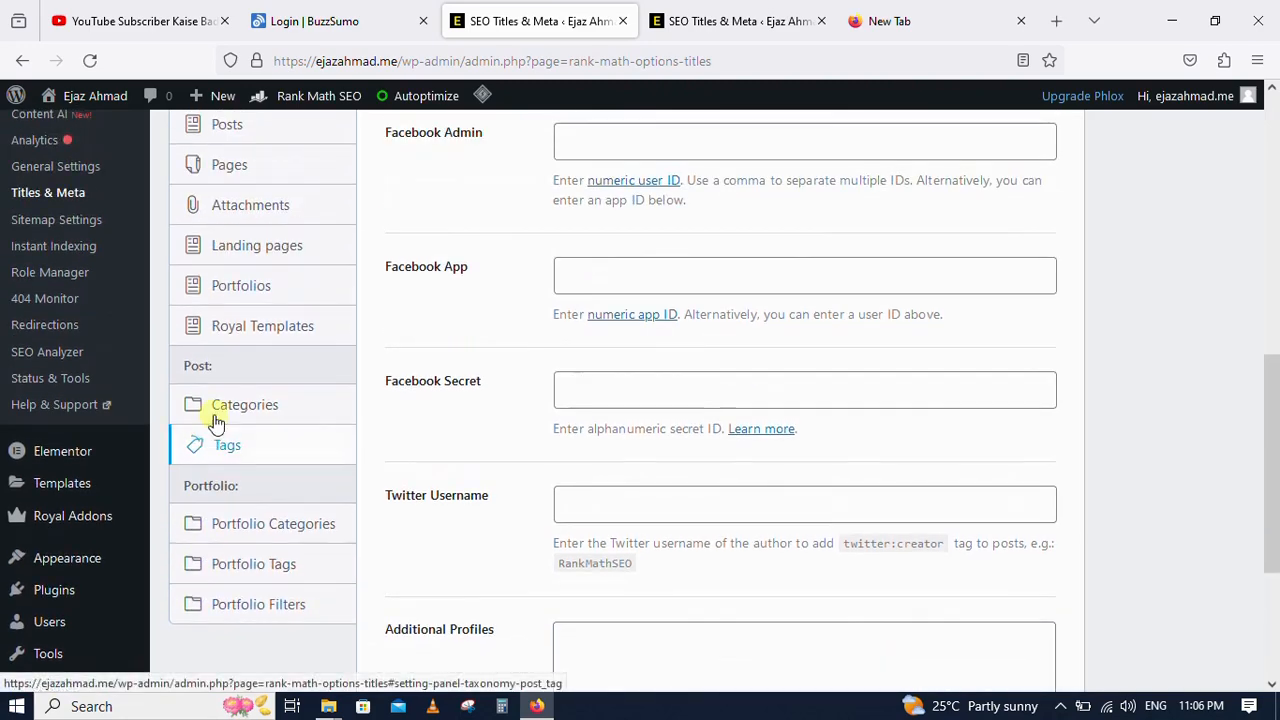
scroll(335, 309, up, 2)
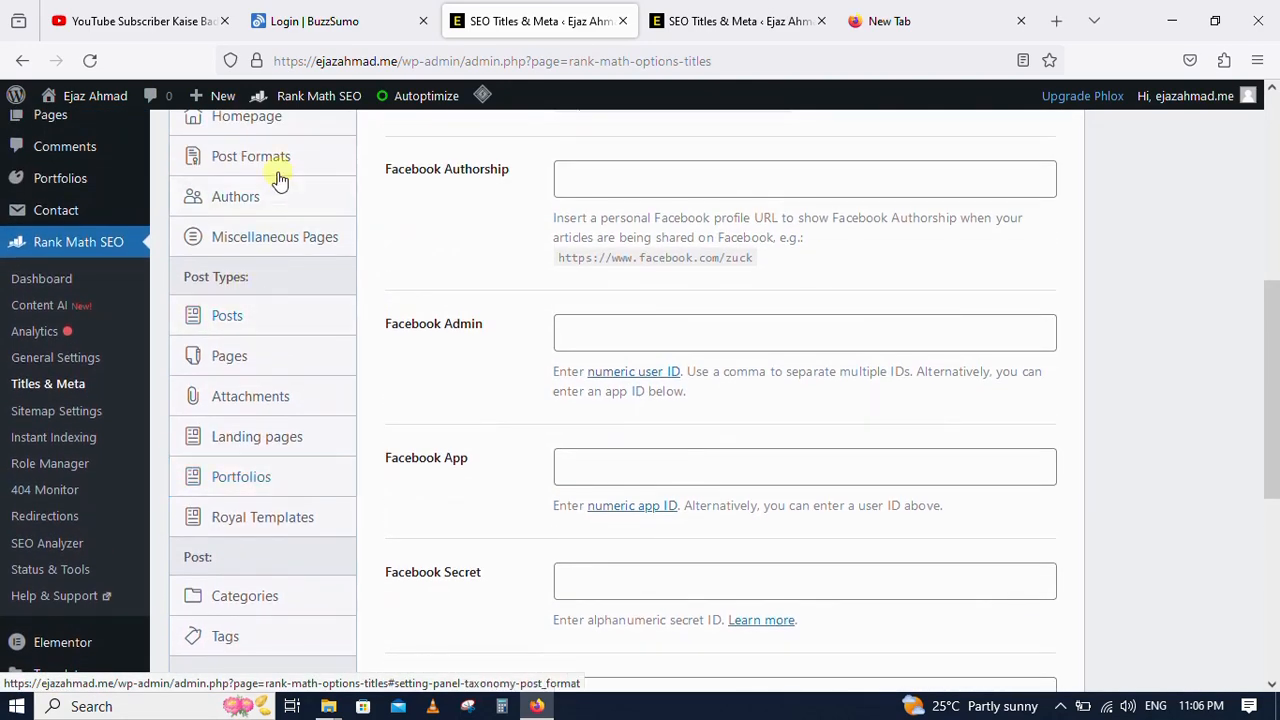
scroll(277, 177, up, 2)
click(236, 313)
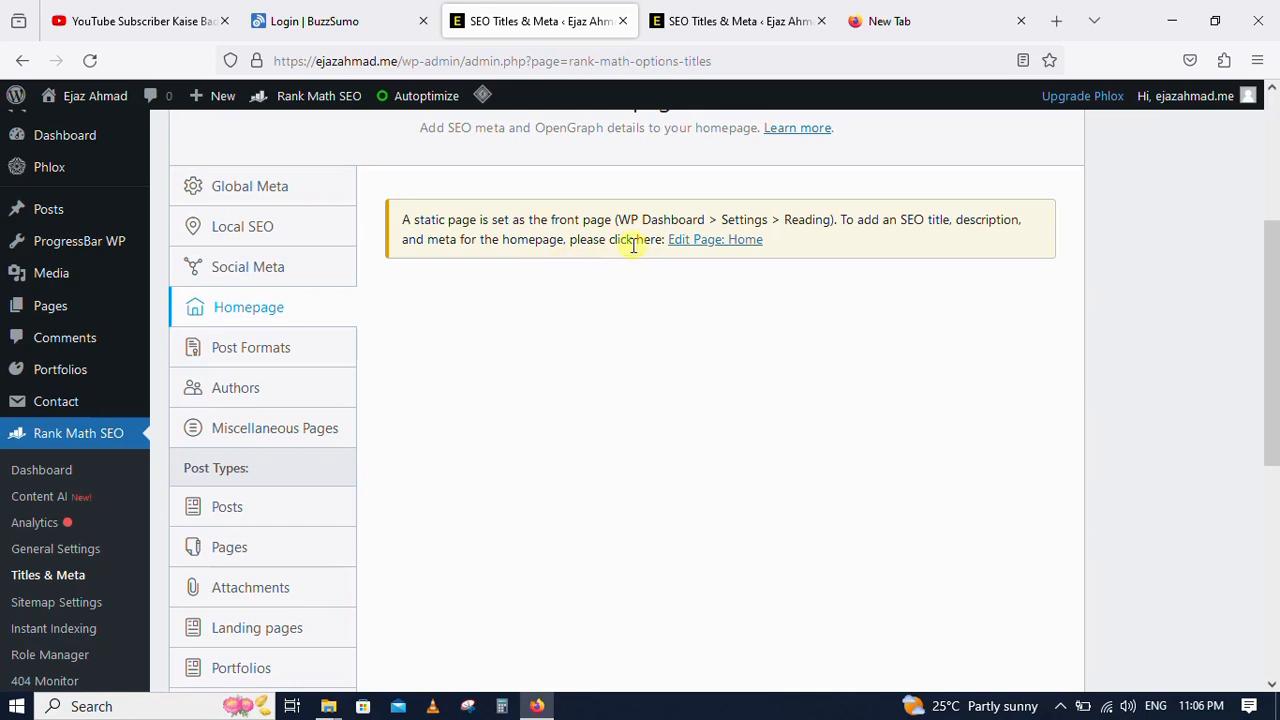
Open the Home page for editing from the Homepage section's notice and look over its page settings and Page Options
click(705, 242)
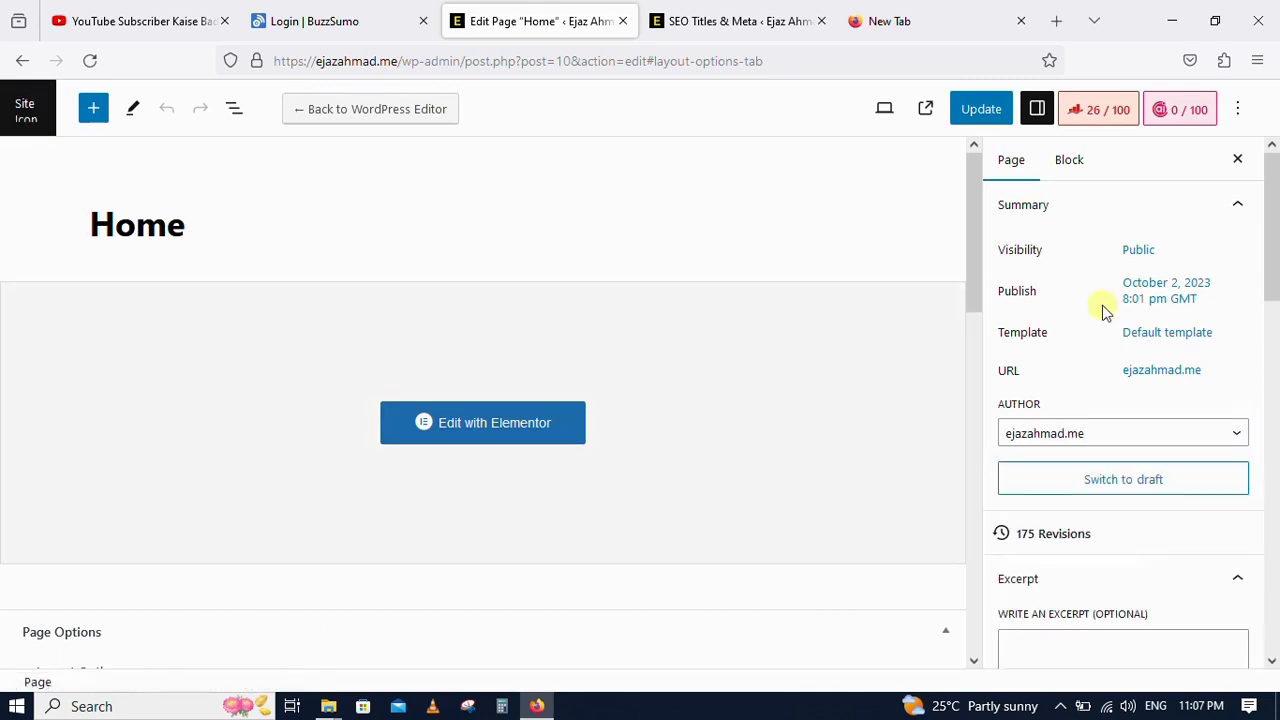
scroll(1166, 300, down, 3)
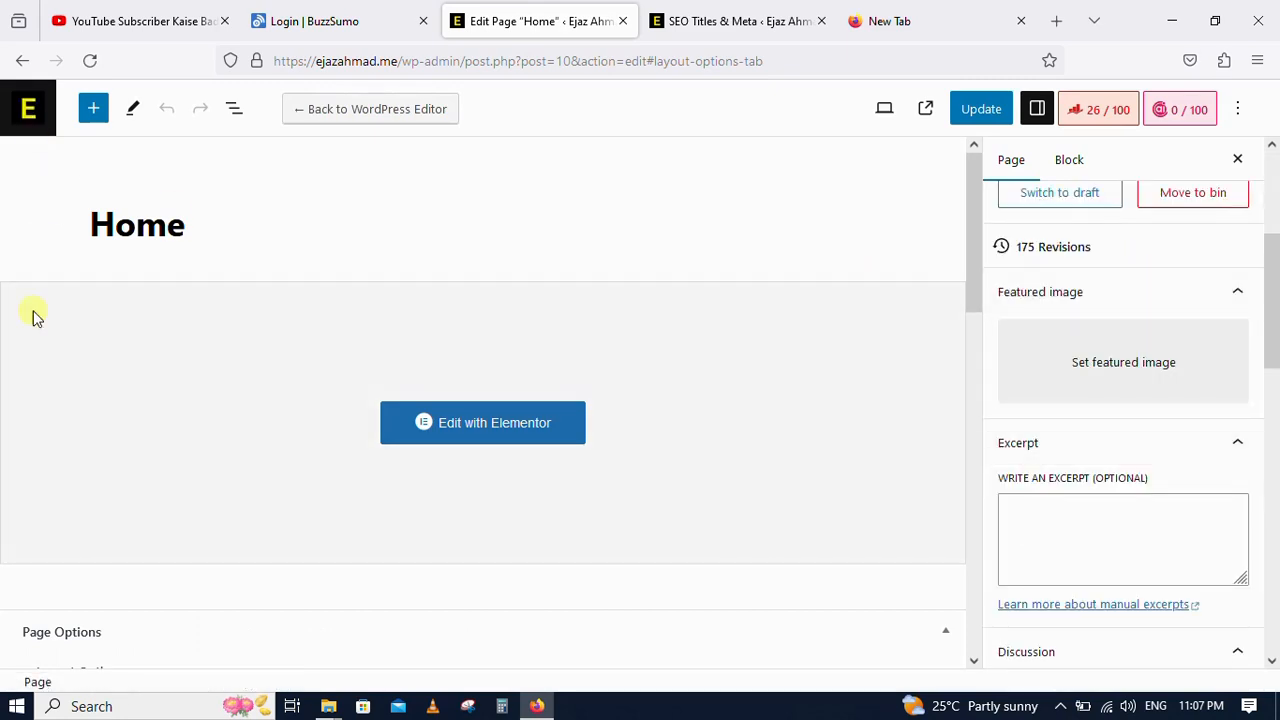
scroll(120, 477, down, 3)
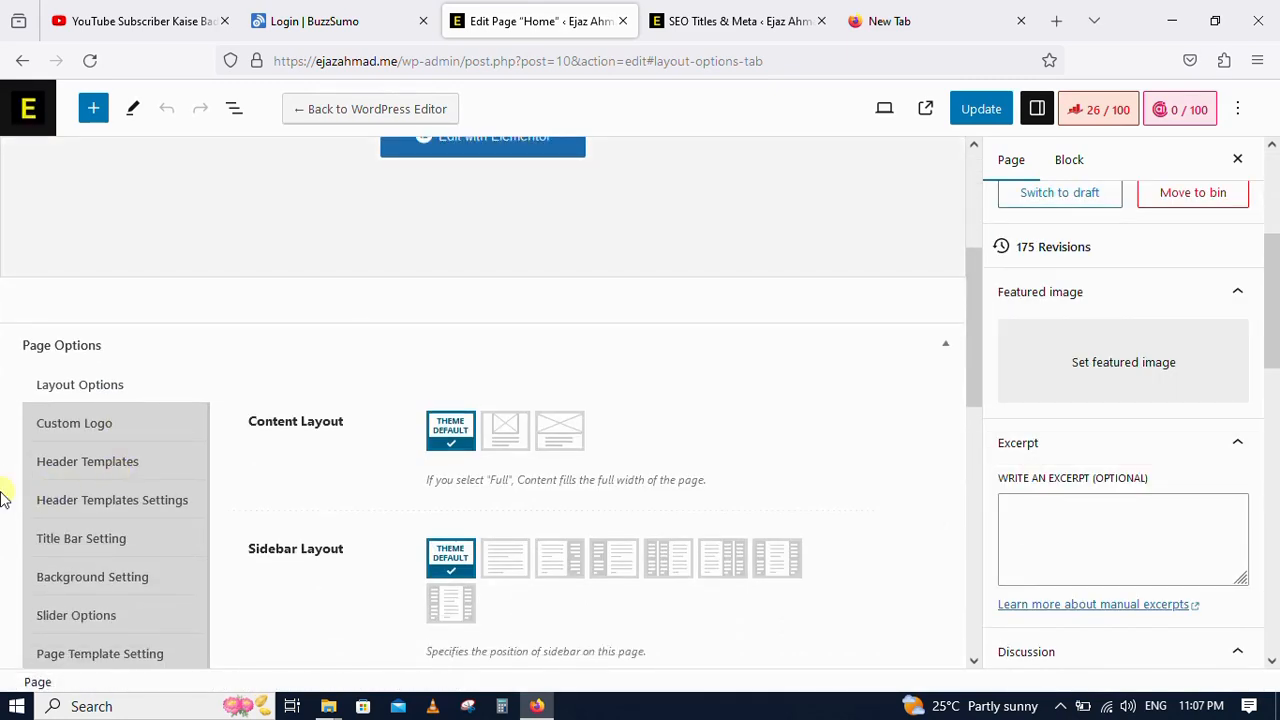
scroll(77, 449, up, 3)
Leave the page editor and open the WordPress Reading settings to view the homepage display options
click(28, 108)
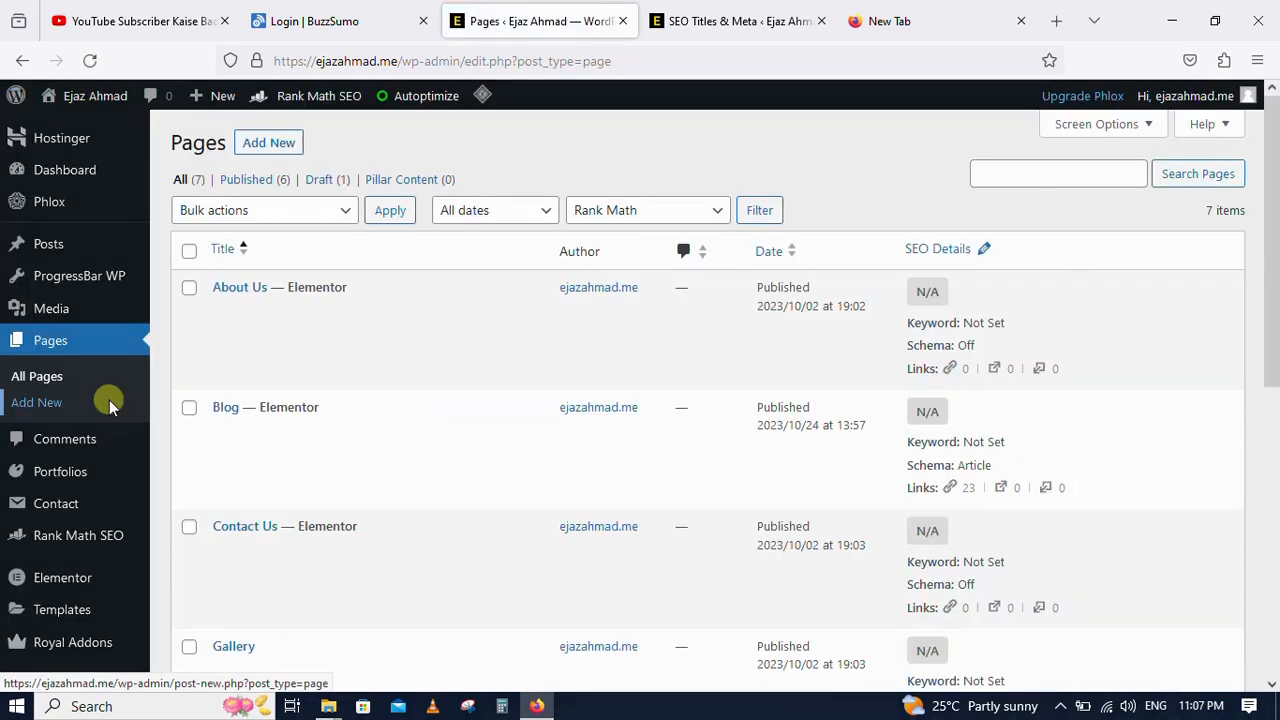
scroll(234, 462, down, 3)
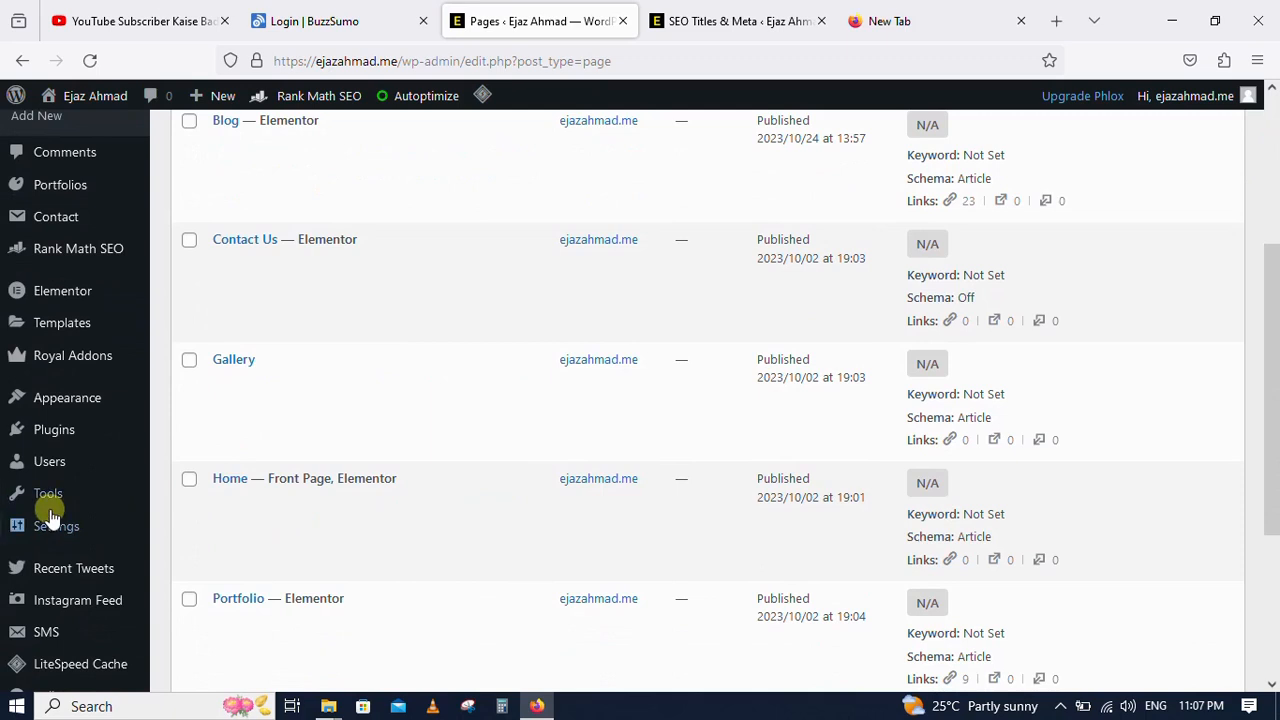
mouse_move(62, 530)
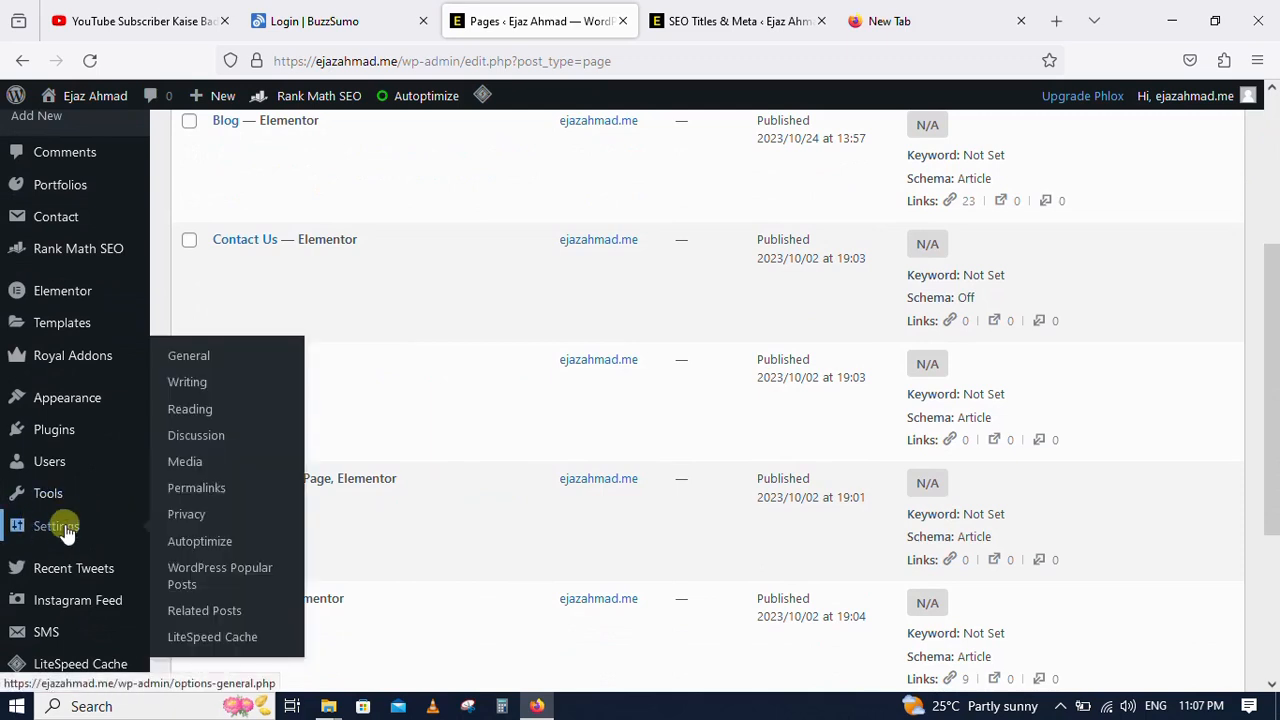
click(186, 408)
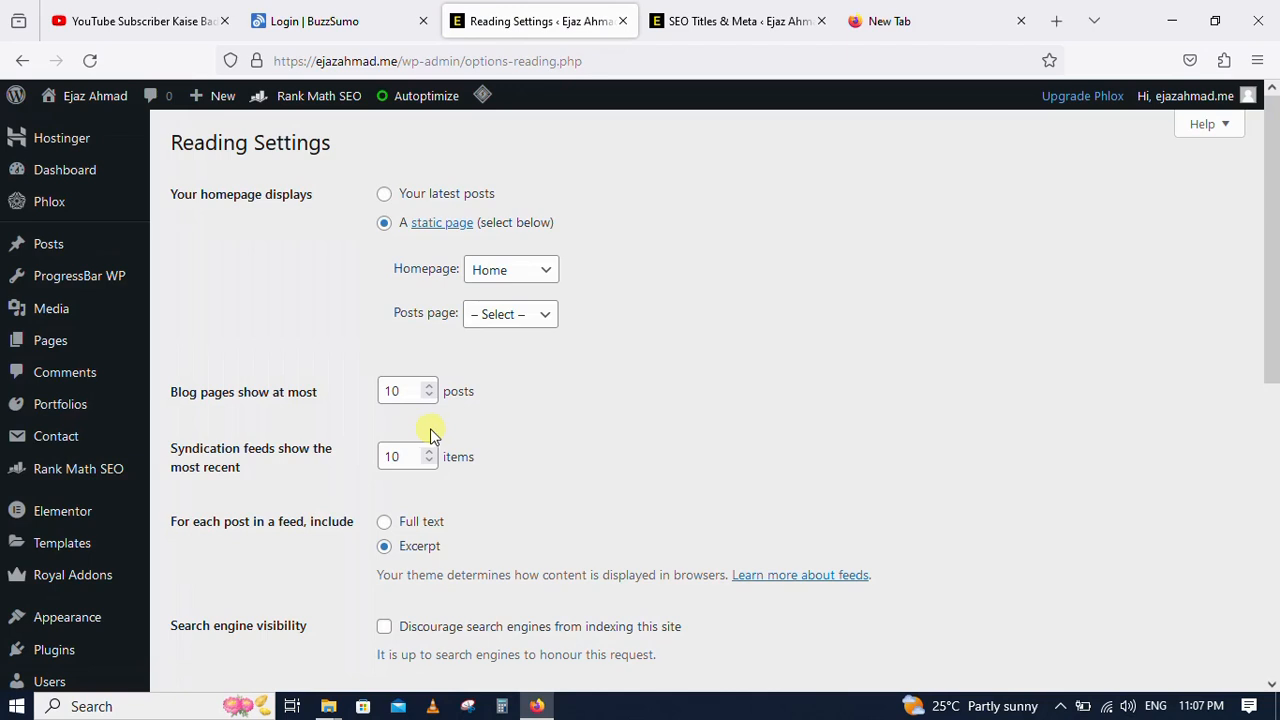
Set the Posts page to Blog in the Reading settings, keep Home as the Homepage, and save the changes
click(503, 316)
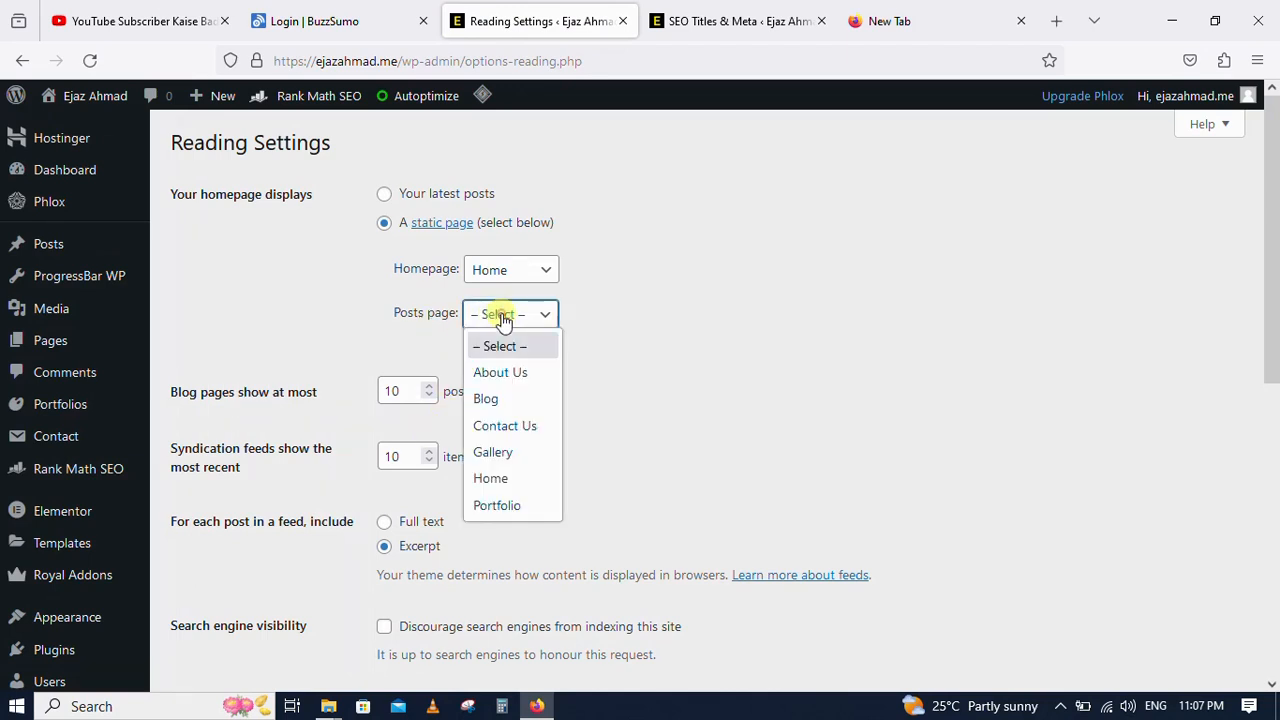
click(500, 398)
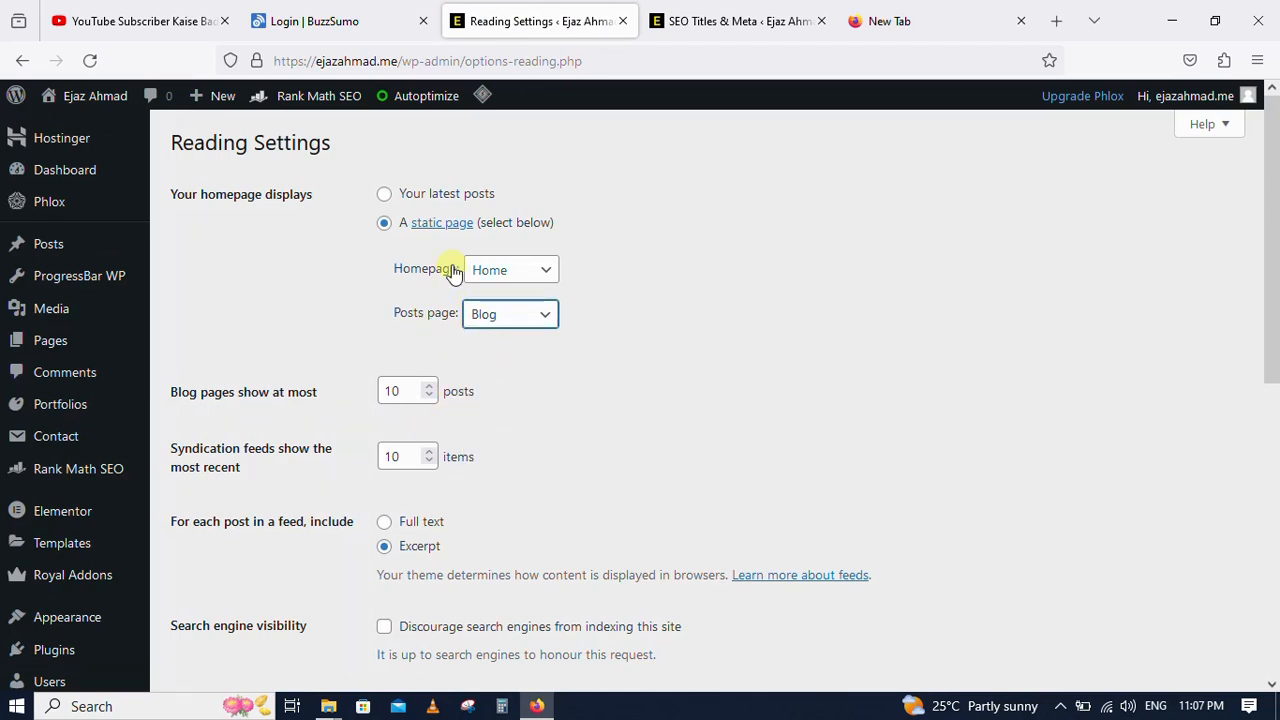
click(518, 272)
click(507, 431)
scroll(507, 431, down, 5)
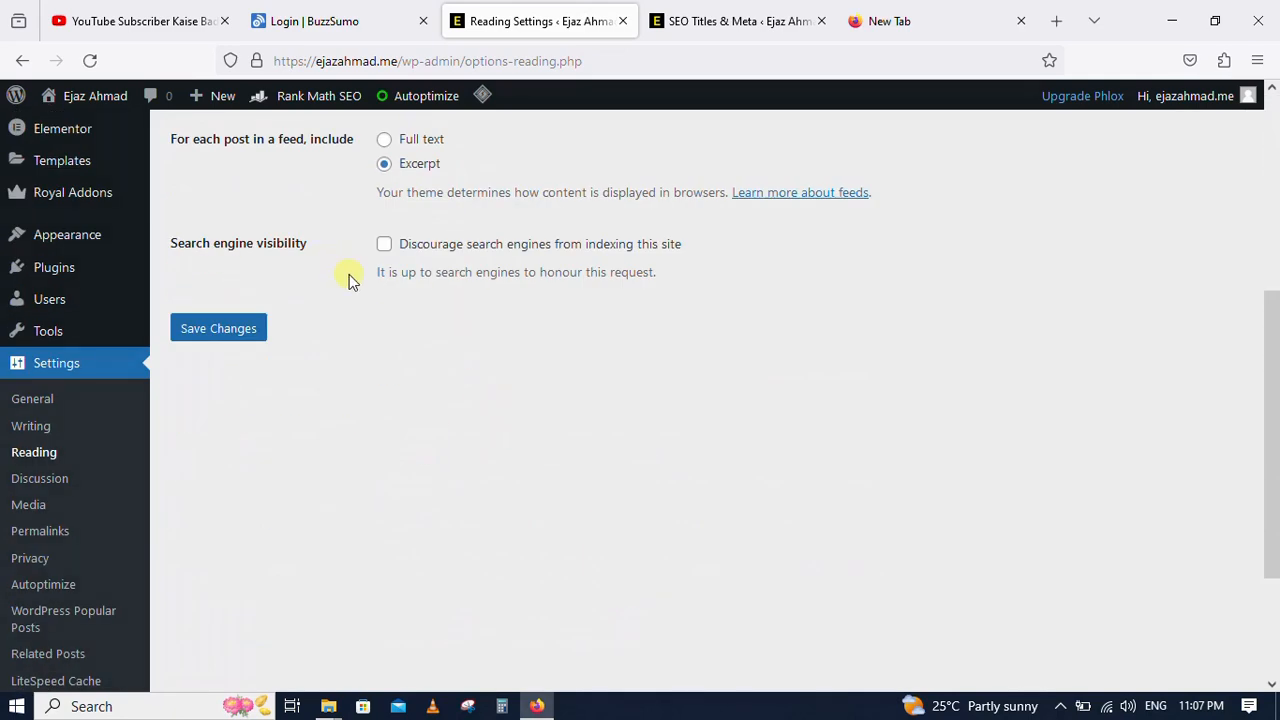
click(216, 330)
Return to the SEO Titles & Meta page and open its Homepage section to check the static page notice
click(684, 14)
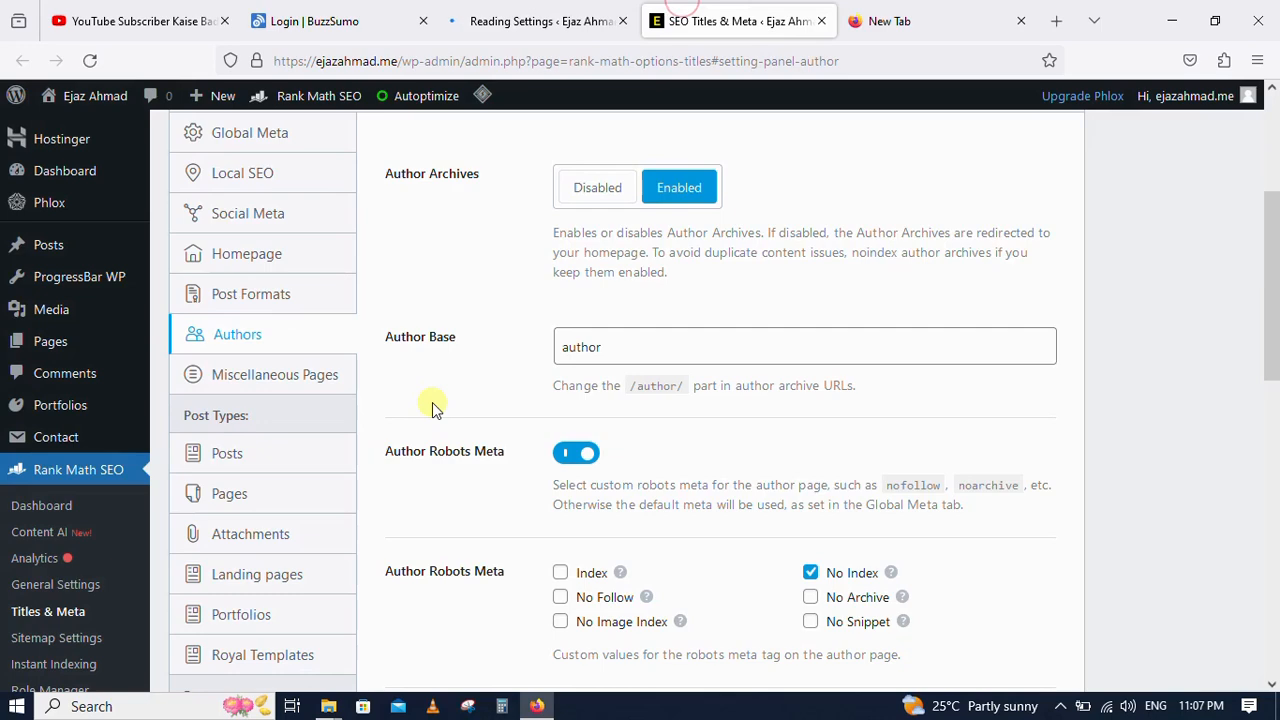
scroll(427, 402, up, 1)
scroll(427, 402, up, 2)
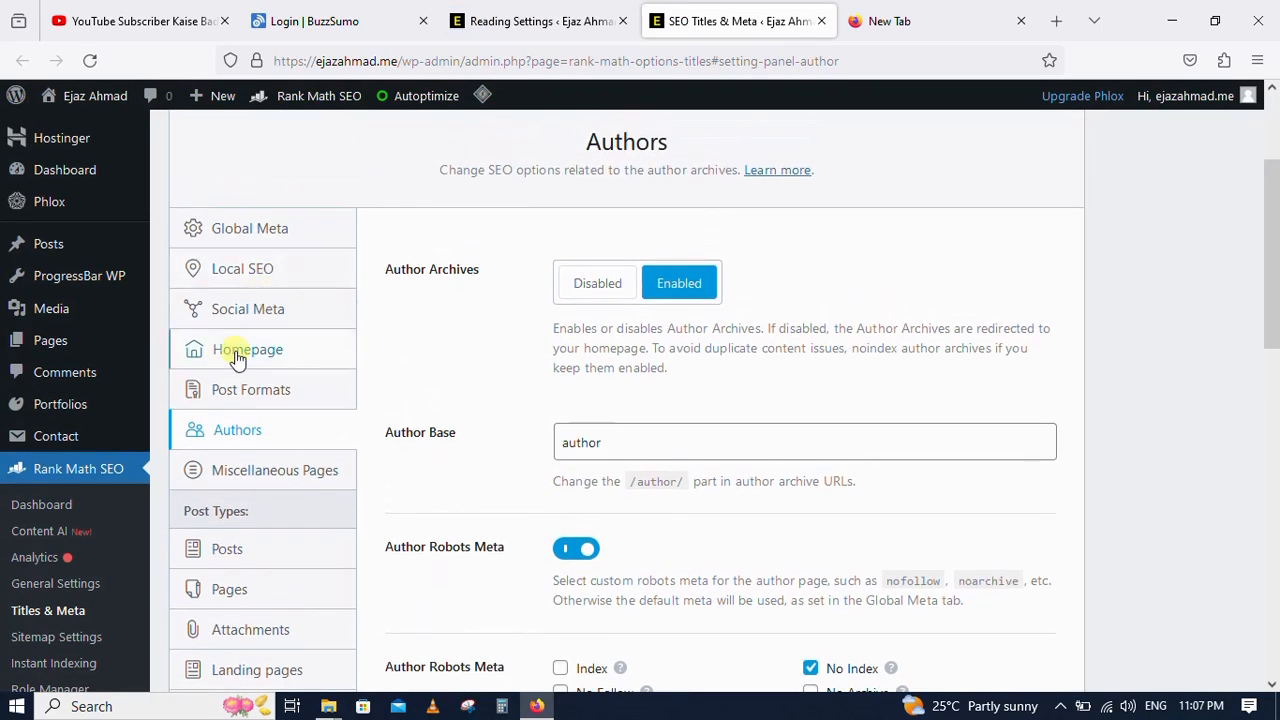
click(224, 349)
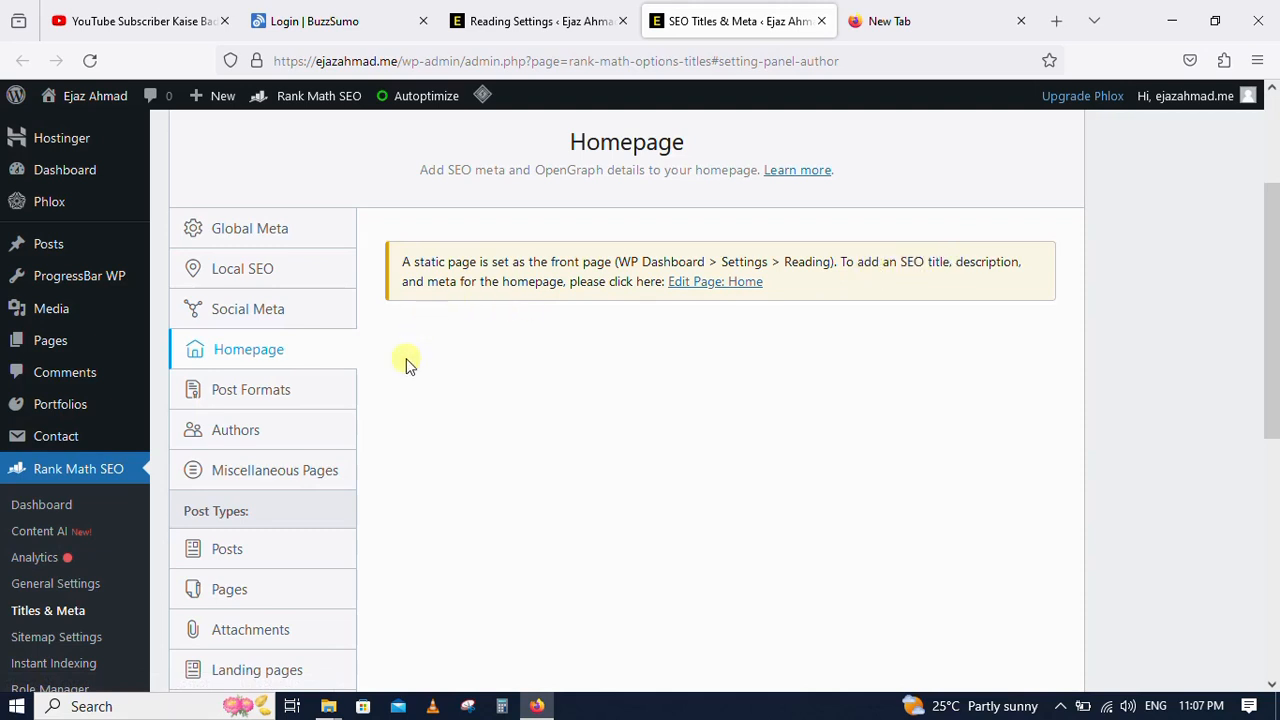
scroll(443, 378, down, 1)
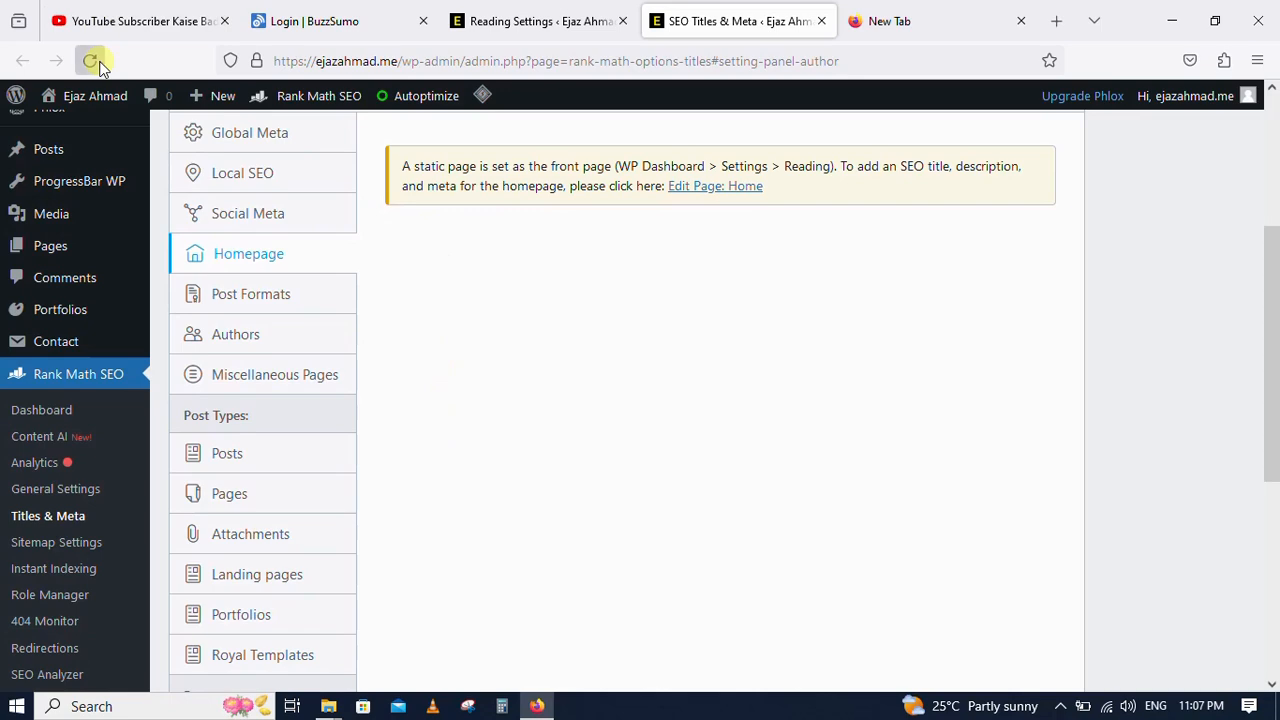
Reload the Titles & Meta page, close the Reading Settings page, and recheck the Homepage section
click(527, 14)
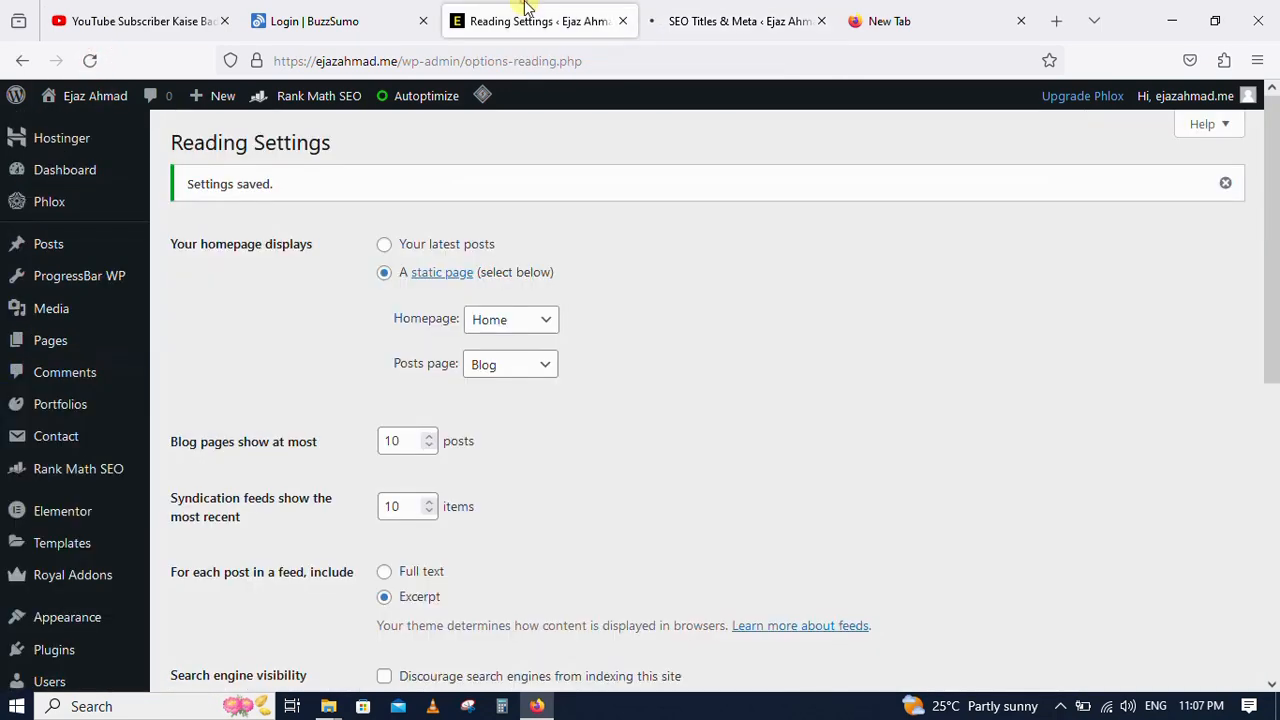
click(622, 20)
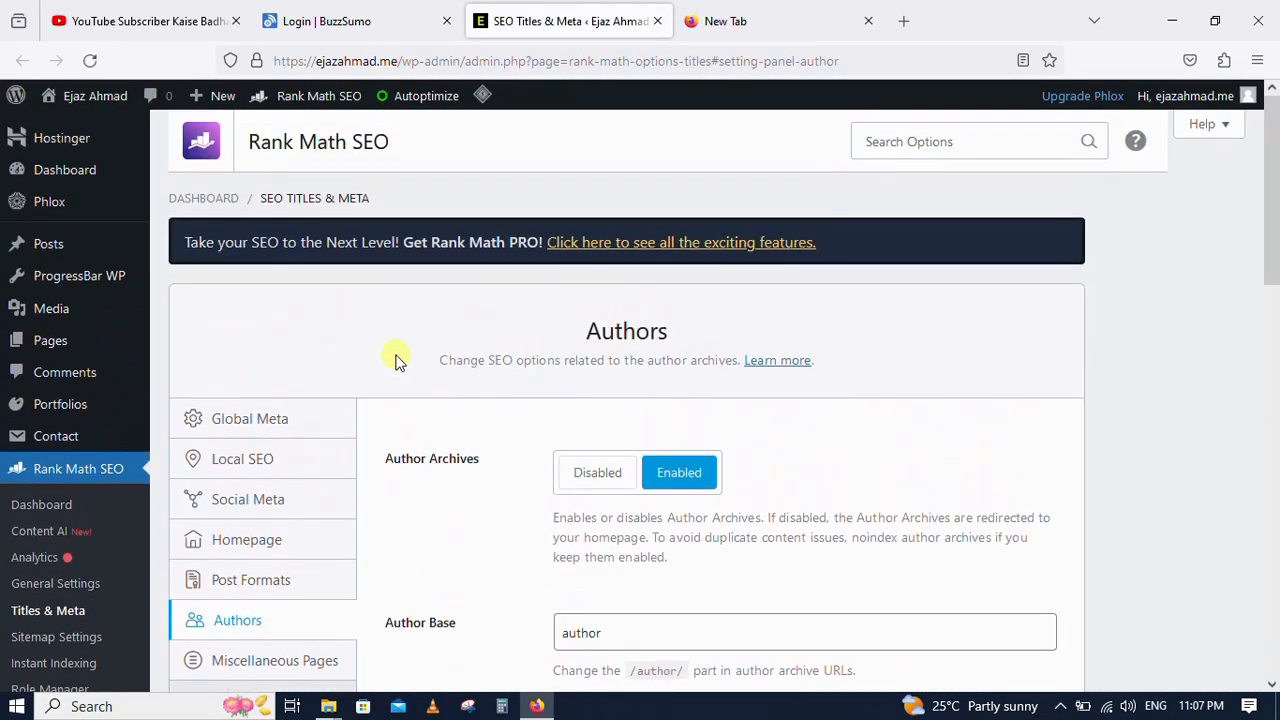
click(240, 539)
scroll(417, 505, down, 3)
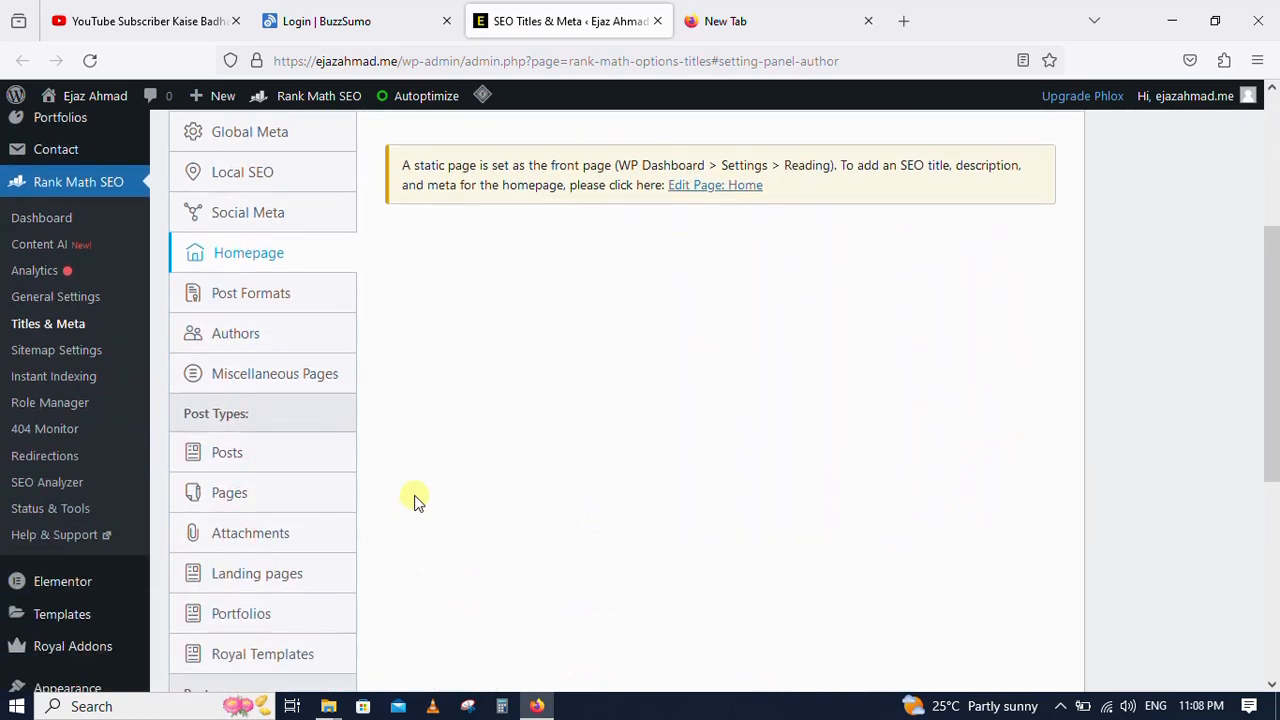
scroll(417, 500, up, 1)
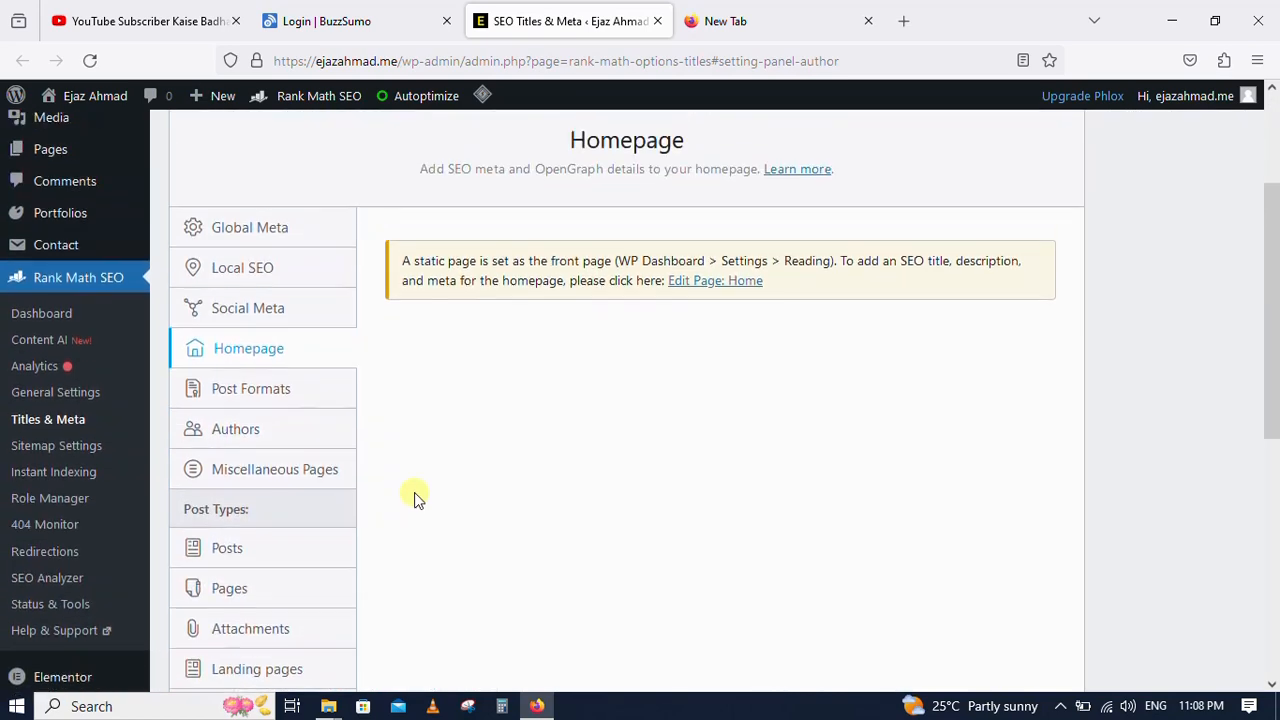
Open the Post Formats section and view the variables available for Format Archive Titles, leaving the title pattern as it is
click(259, 389)
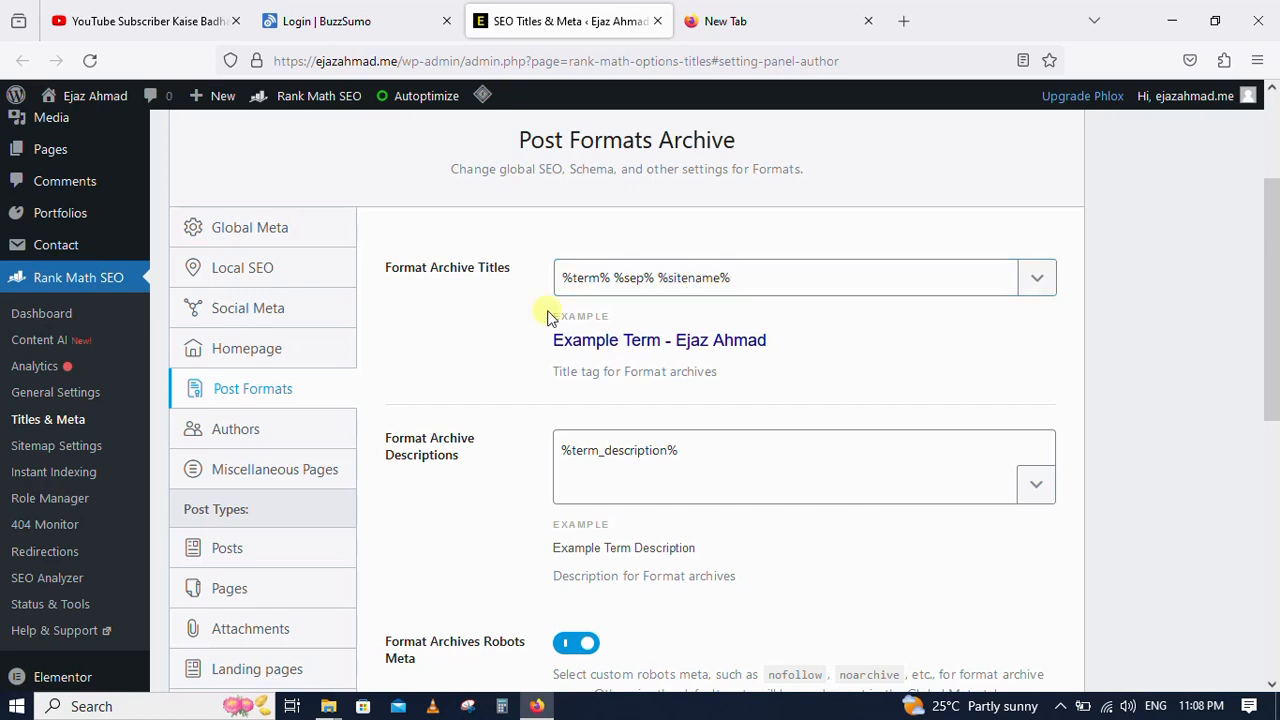
click(1036, 276)
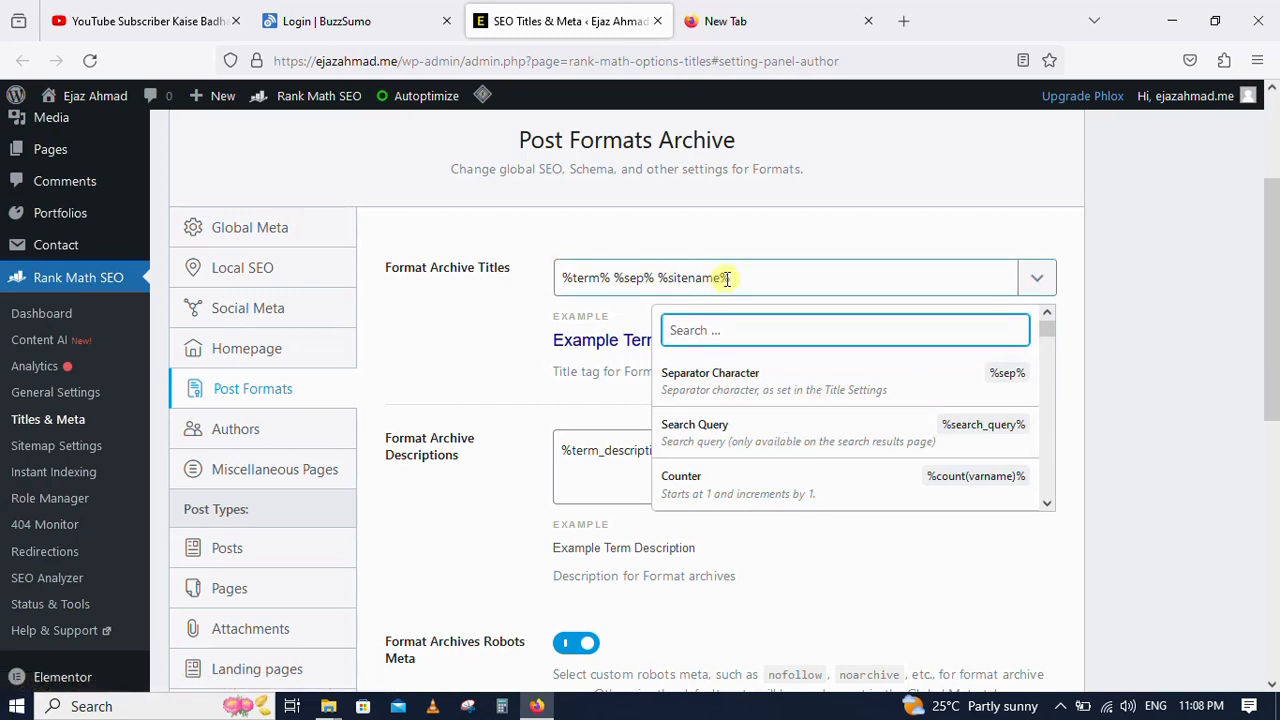
click(501, 328)
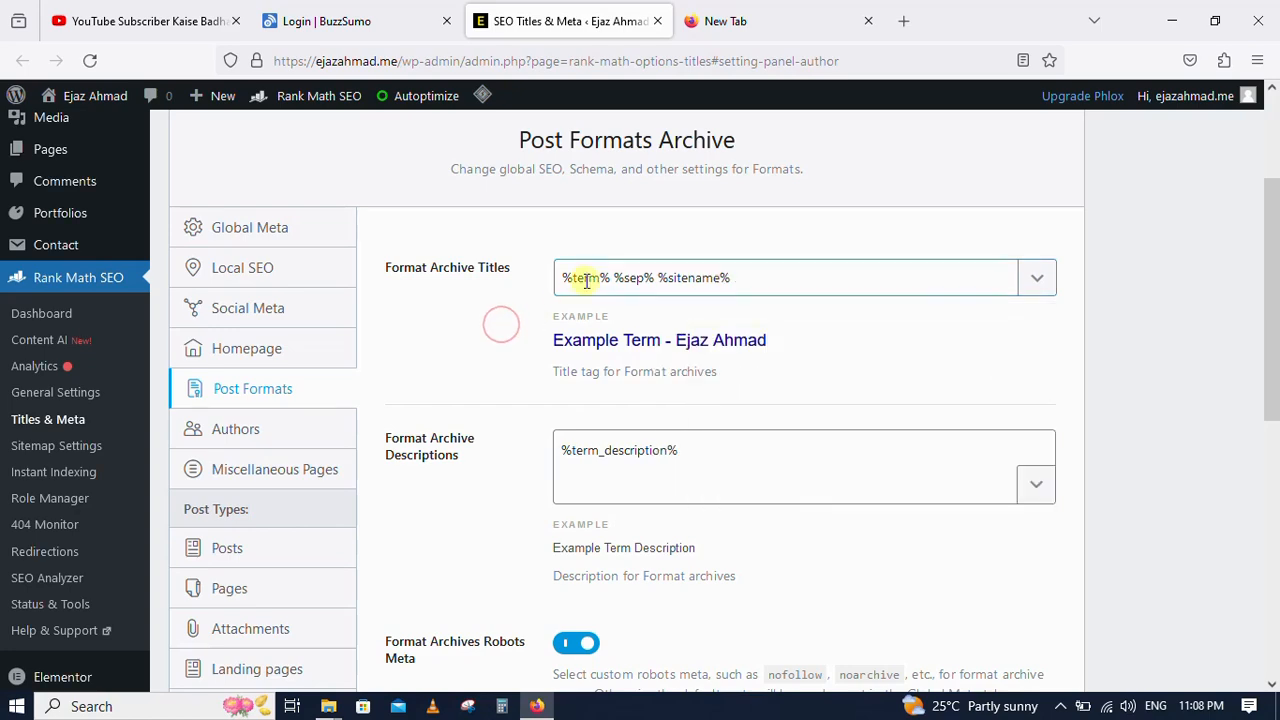
Look over the Post Formats options for archive descriptions, robots meta, advanced robots meta and Slack Enhanced Sharing
scroll(500, 357, down, 2)
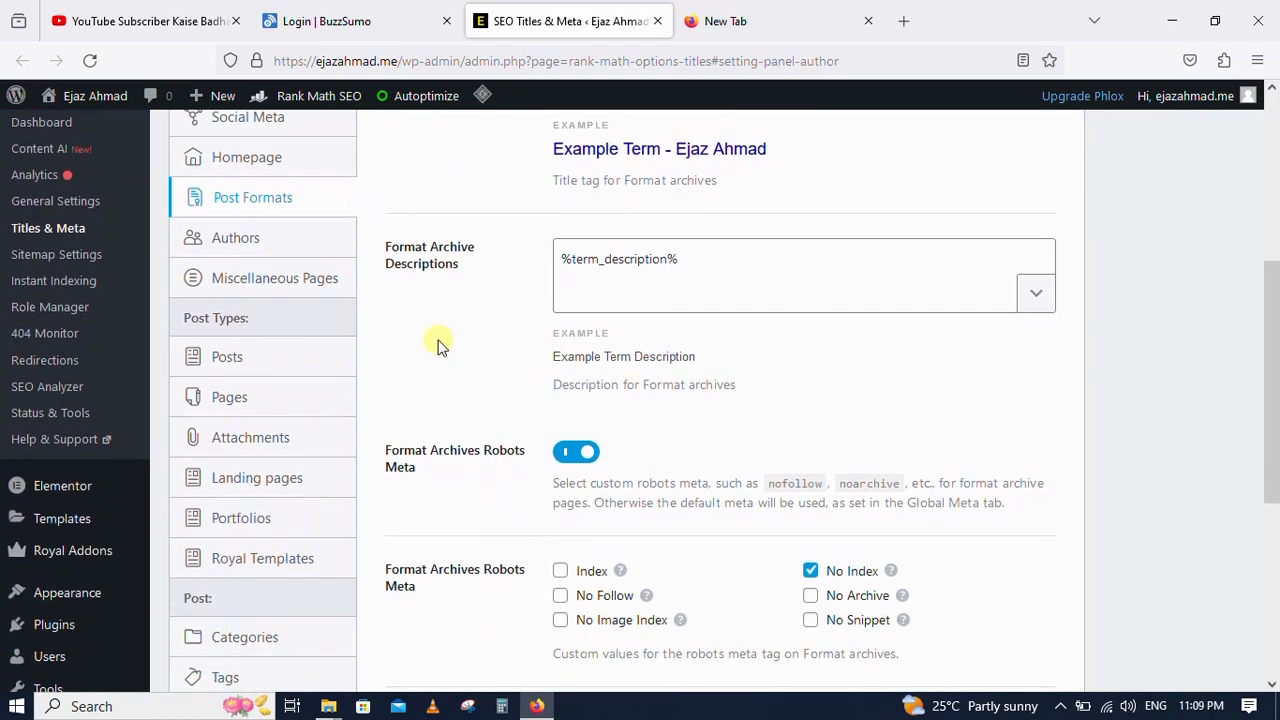
scroll(480, 345, down, 2)
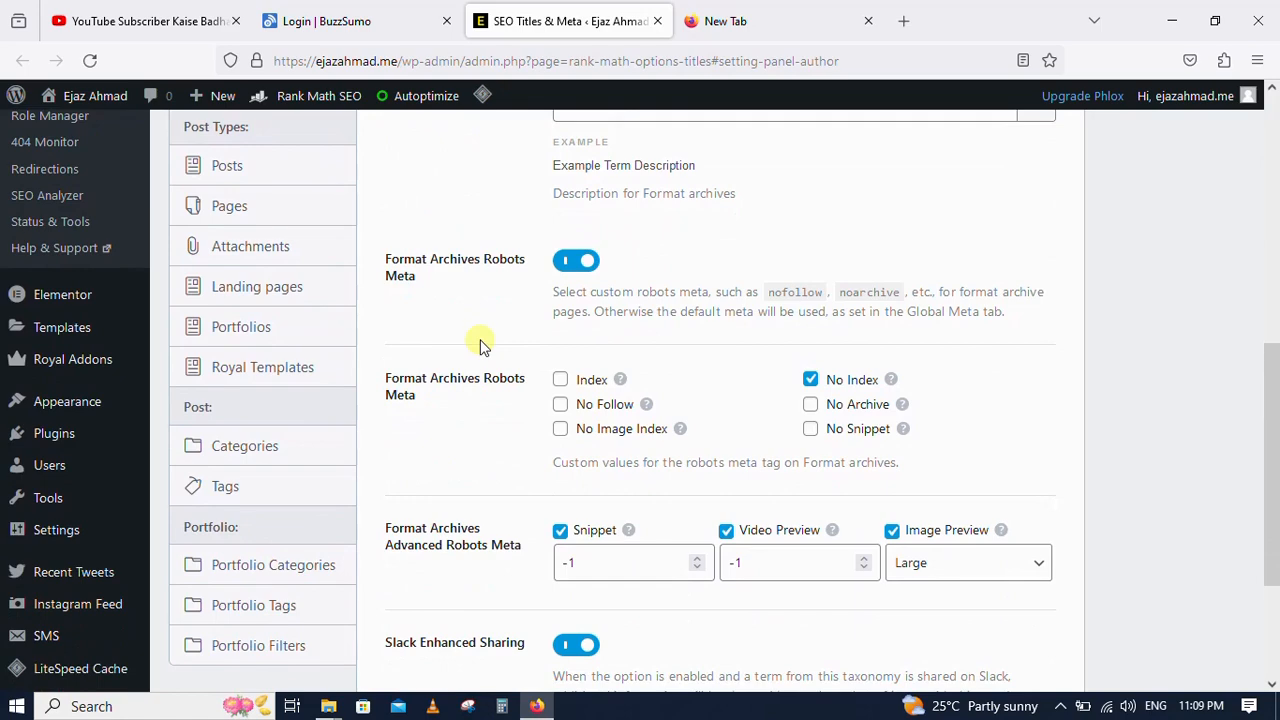
scroll(530, 405, down, 1)
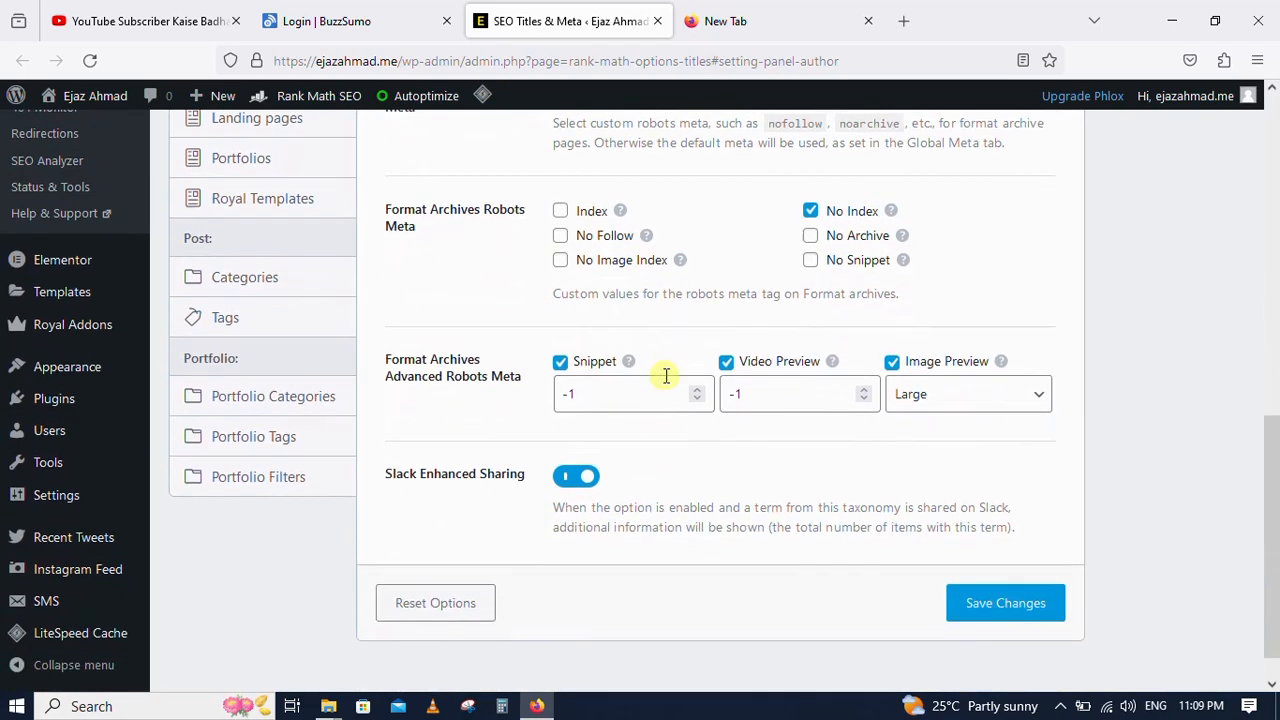
scroll(503, 331, down, 1)
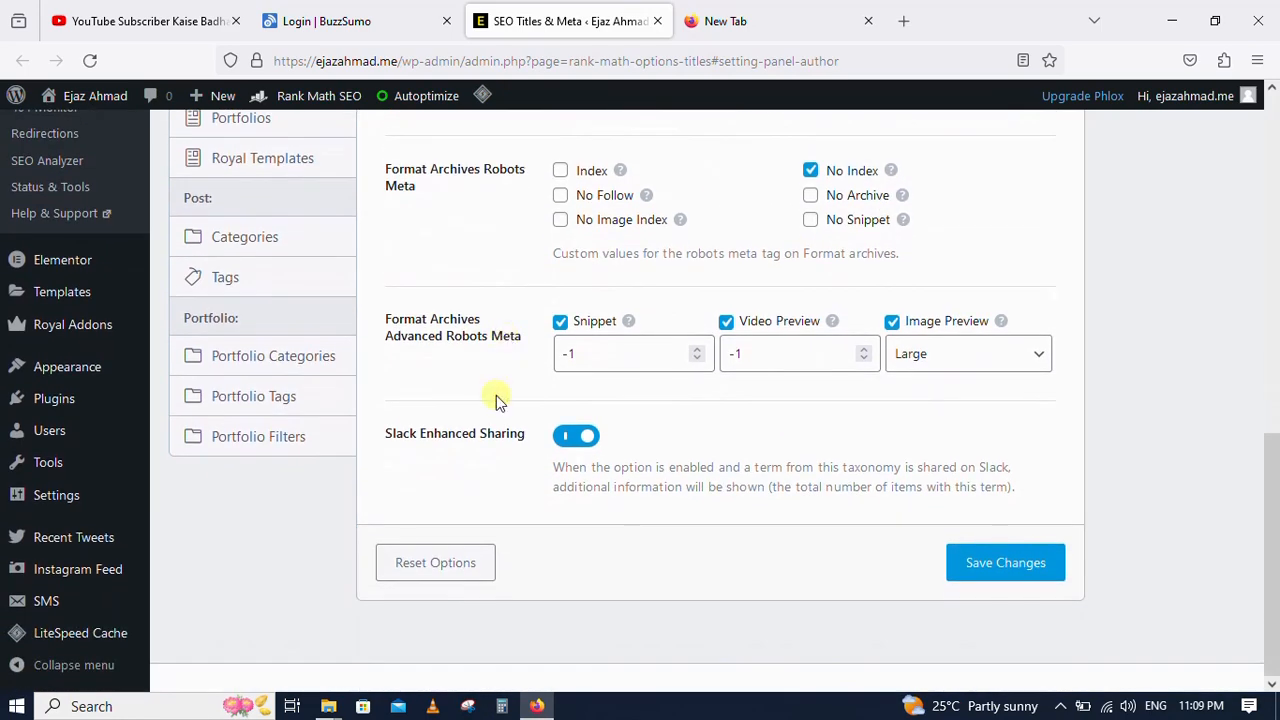
scroll(462, 458, up, 3)
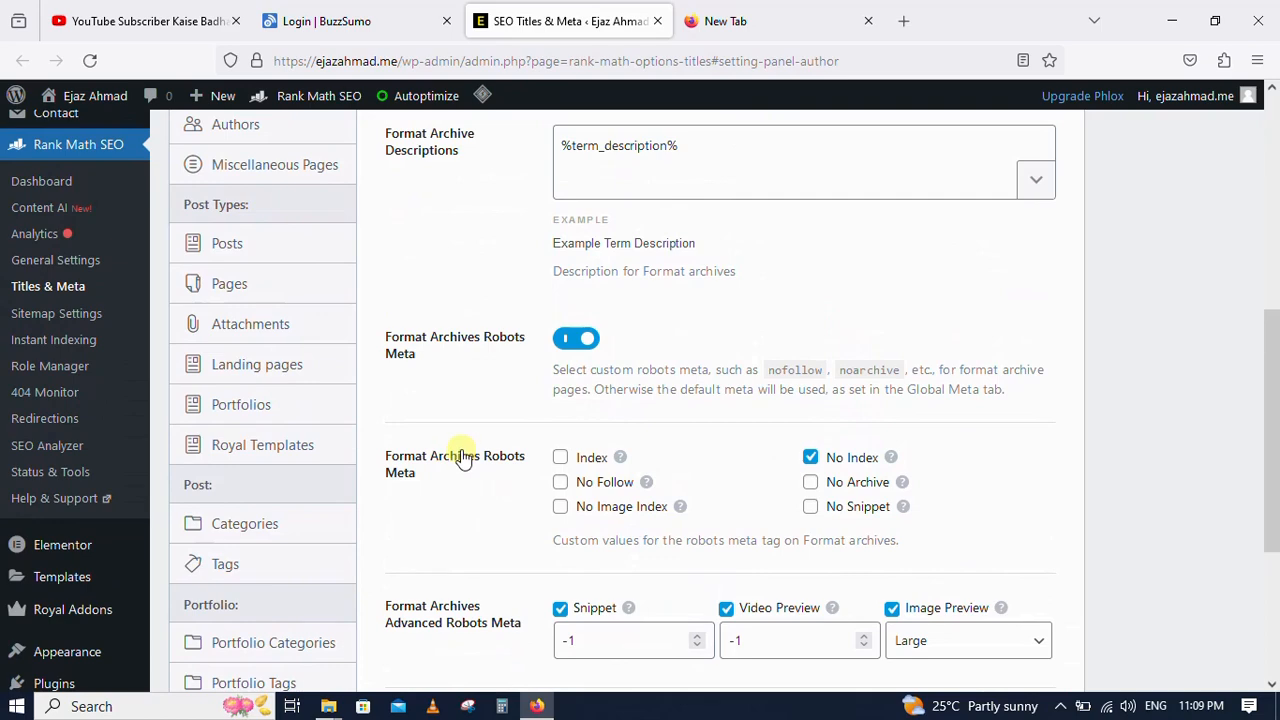
scroll(280, 170, up, 2)
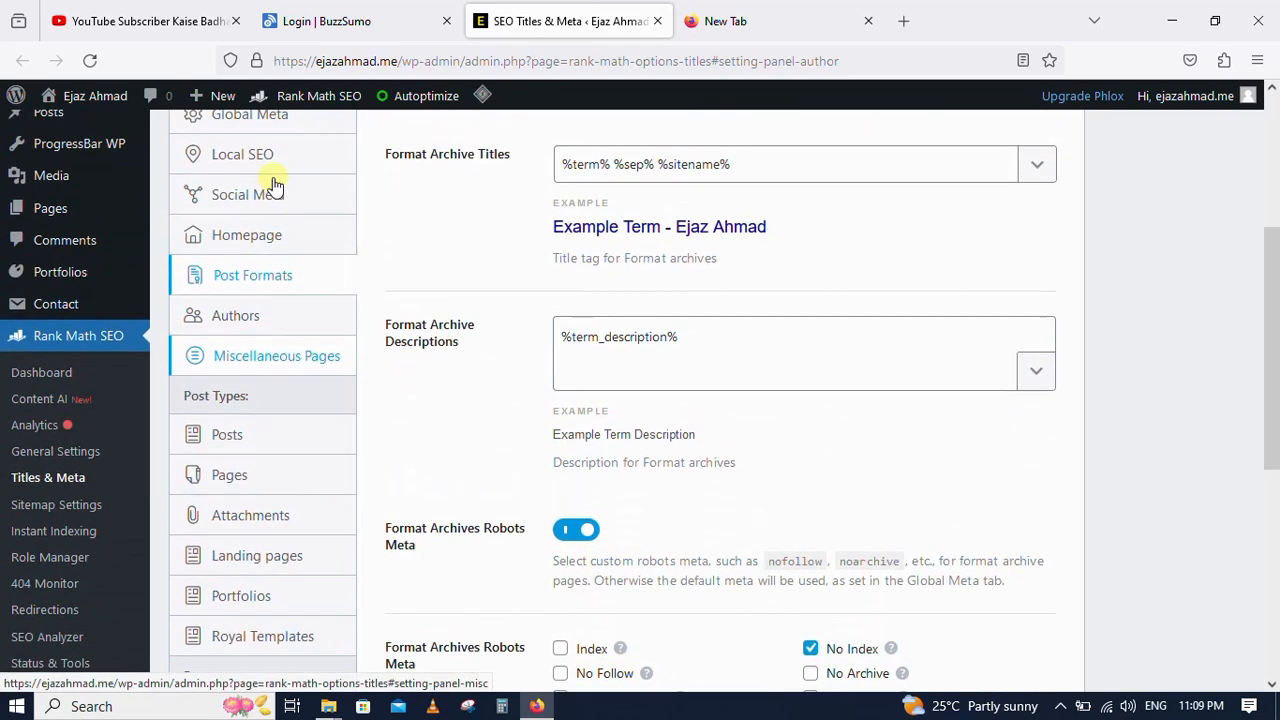
Open the Posts section under Post Types and examine the title and site name parts of the Single Post Title example
click(229, 436)
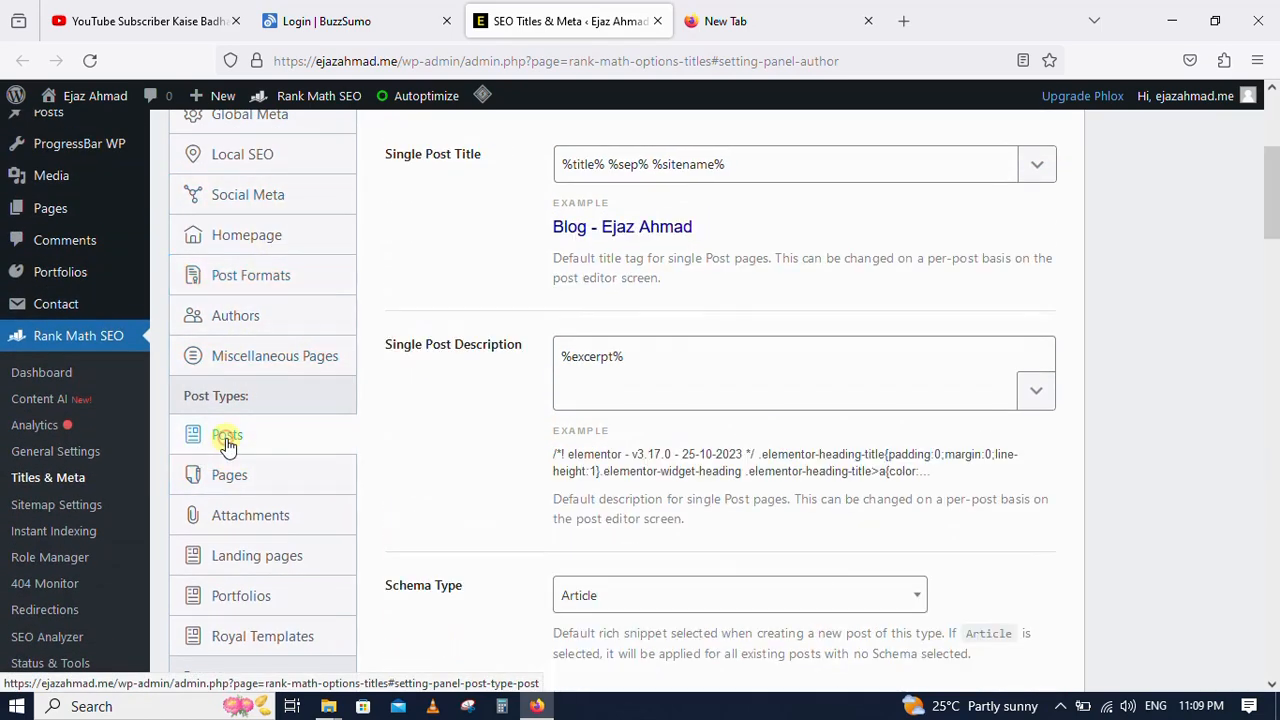
scroll(443, 440, up, 2)
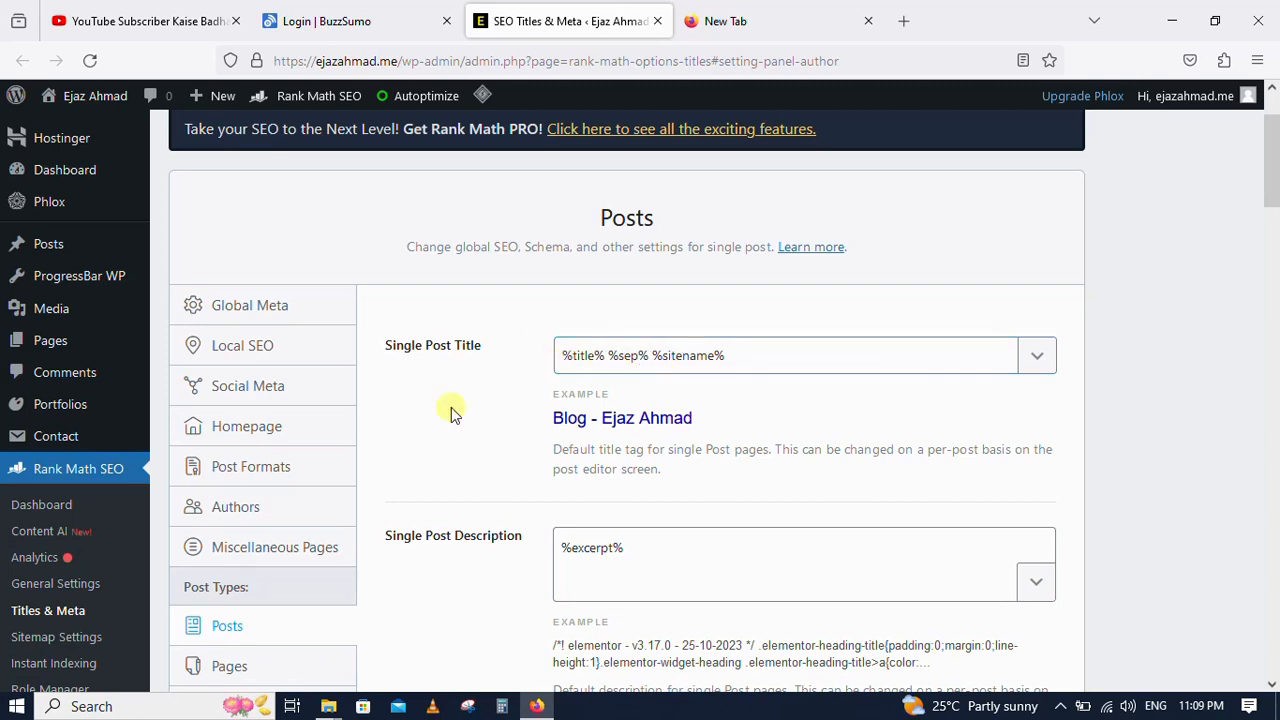
drag(555, 418, 589, 418)
click(594, 419)
drag(597, 419, 720, 417)
click(731, 410)
Review the Posts section's Single Post Description, Schema Type, Headline, Description and Article Type settings
scroll(533, 421, down, 5)
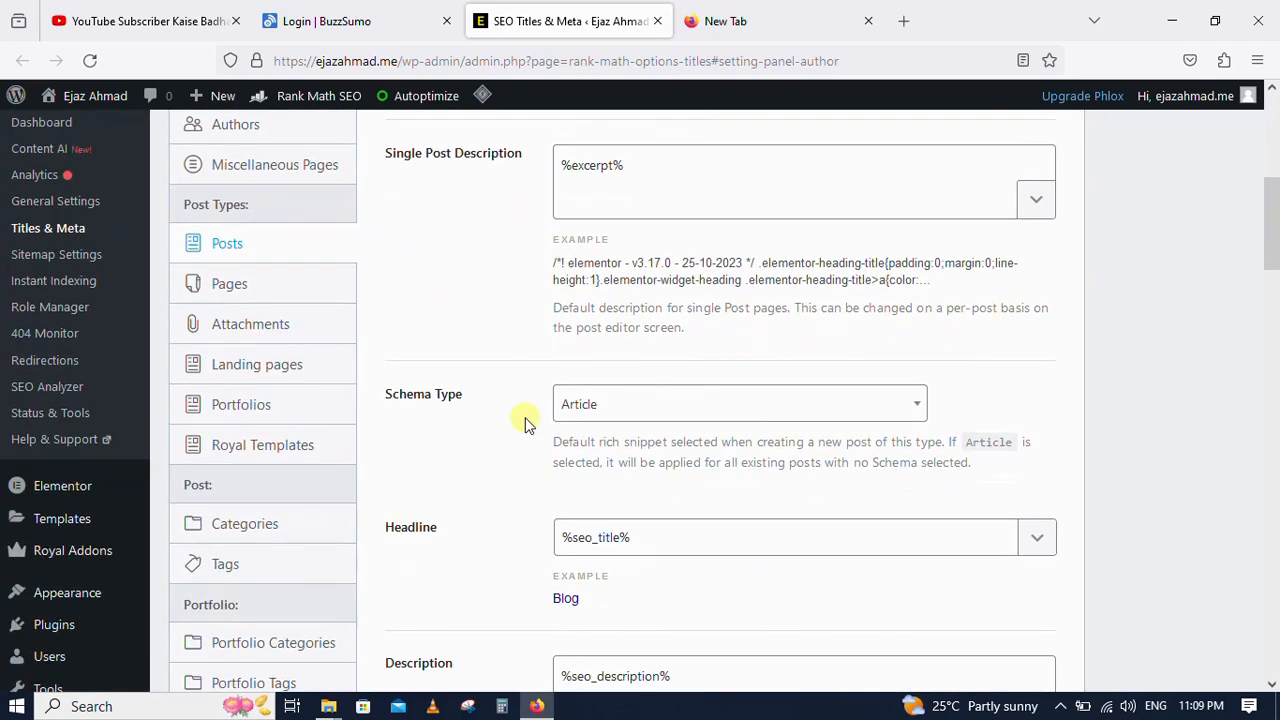
scroll(527, 424, down, 1)
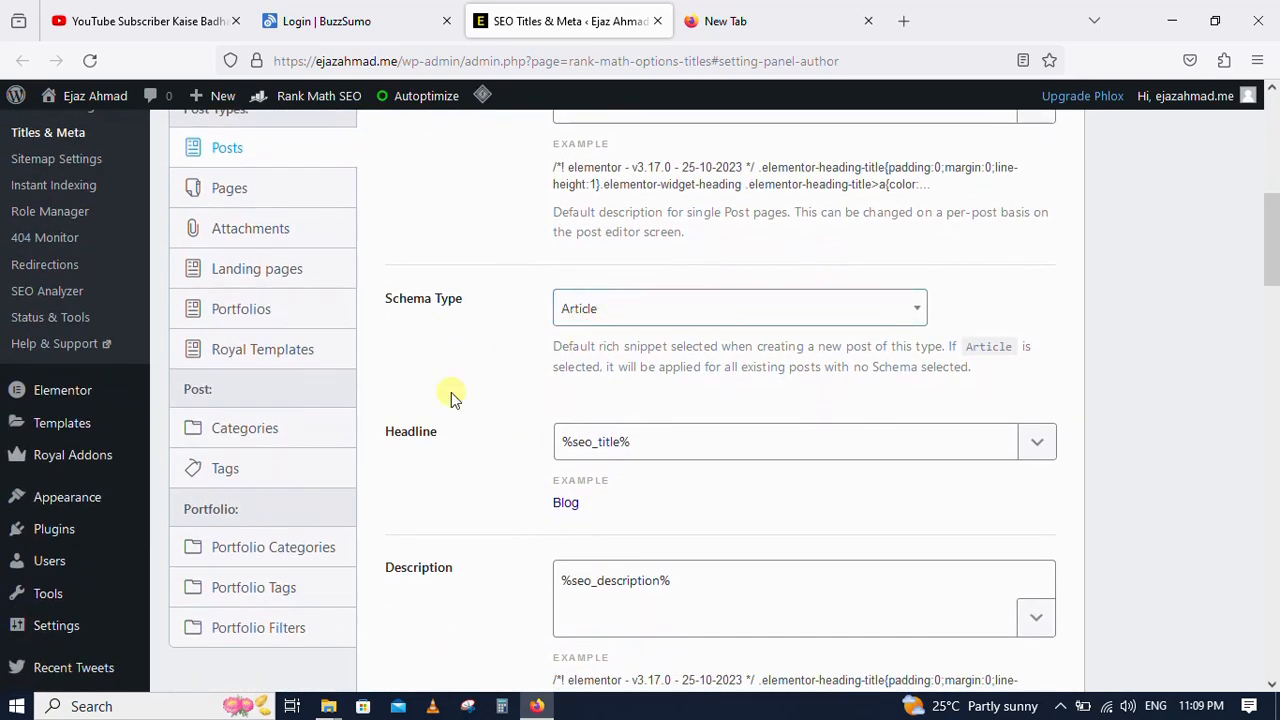
scroll(451, 395, down, 2)
click(397, 392)
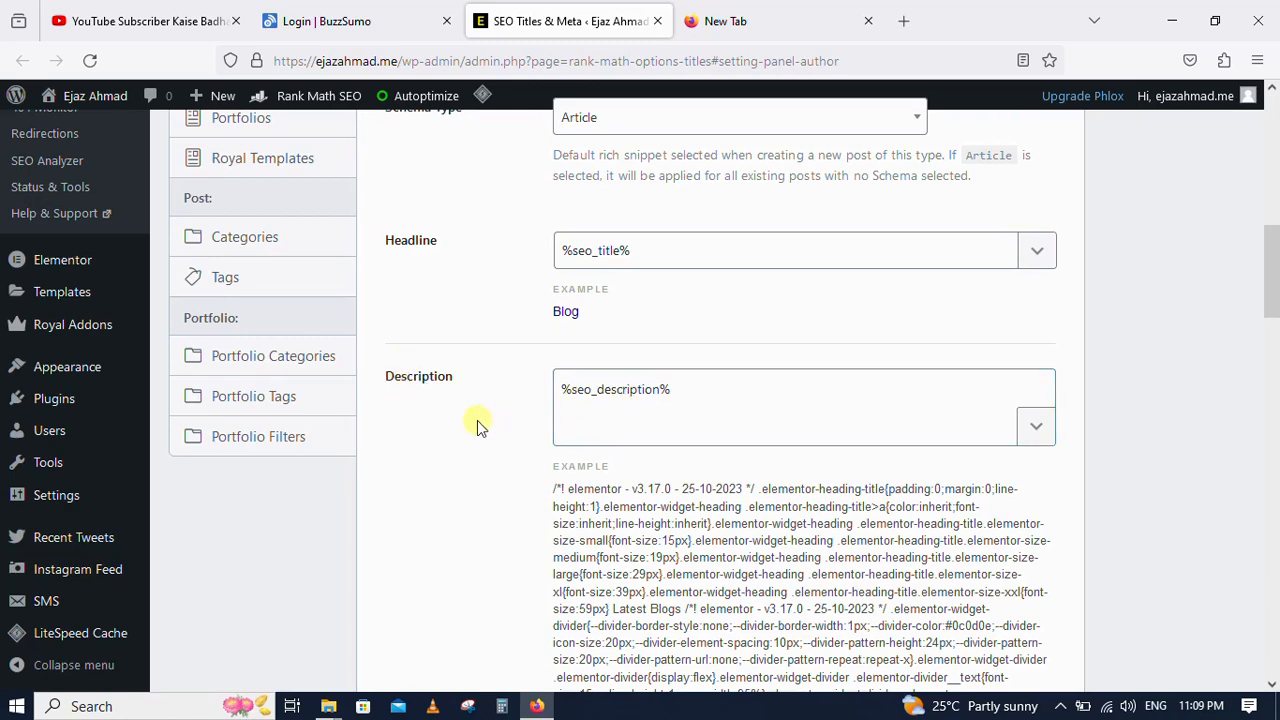
scroll(477, 425, down, 3)
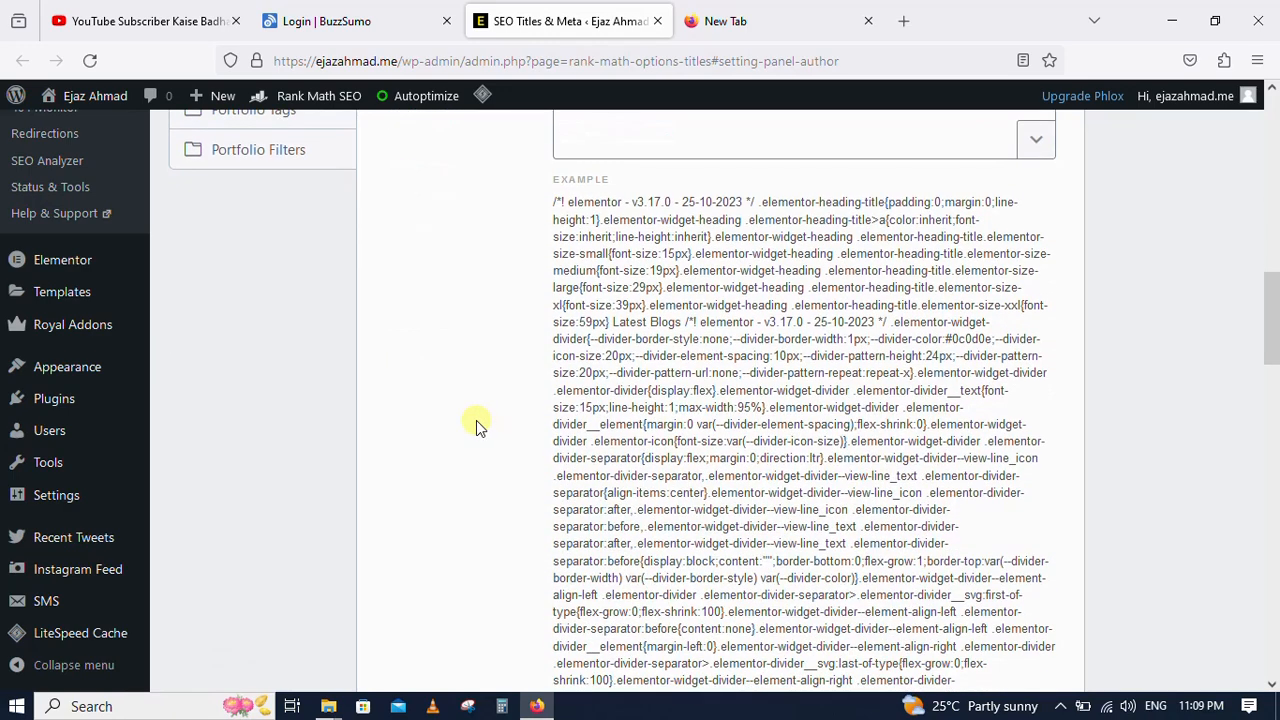
scroll(476, 425, down, 3)
scroll(476, 425, down, 6)
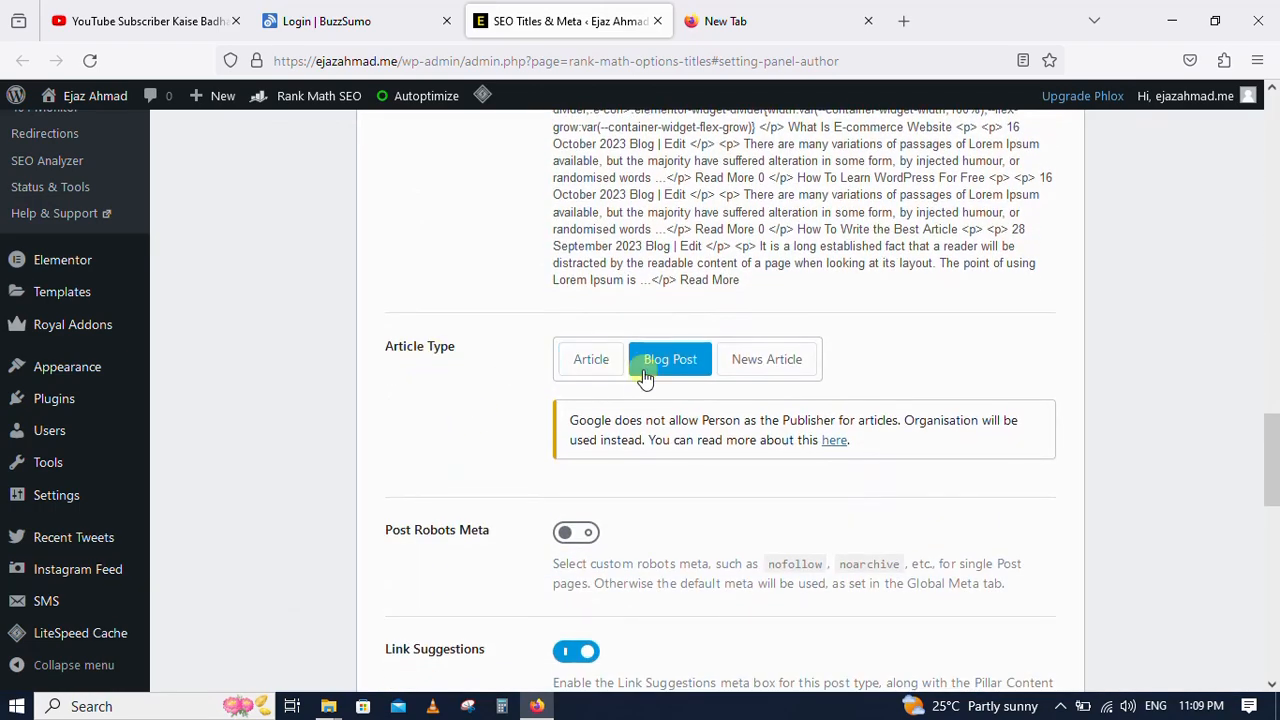
Review the remaining Posts settings, from Post Robots Meta and Link Suggestions through Bulk Editing and Custom Fields
scroll(508, 418, down, 3)
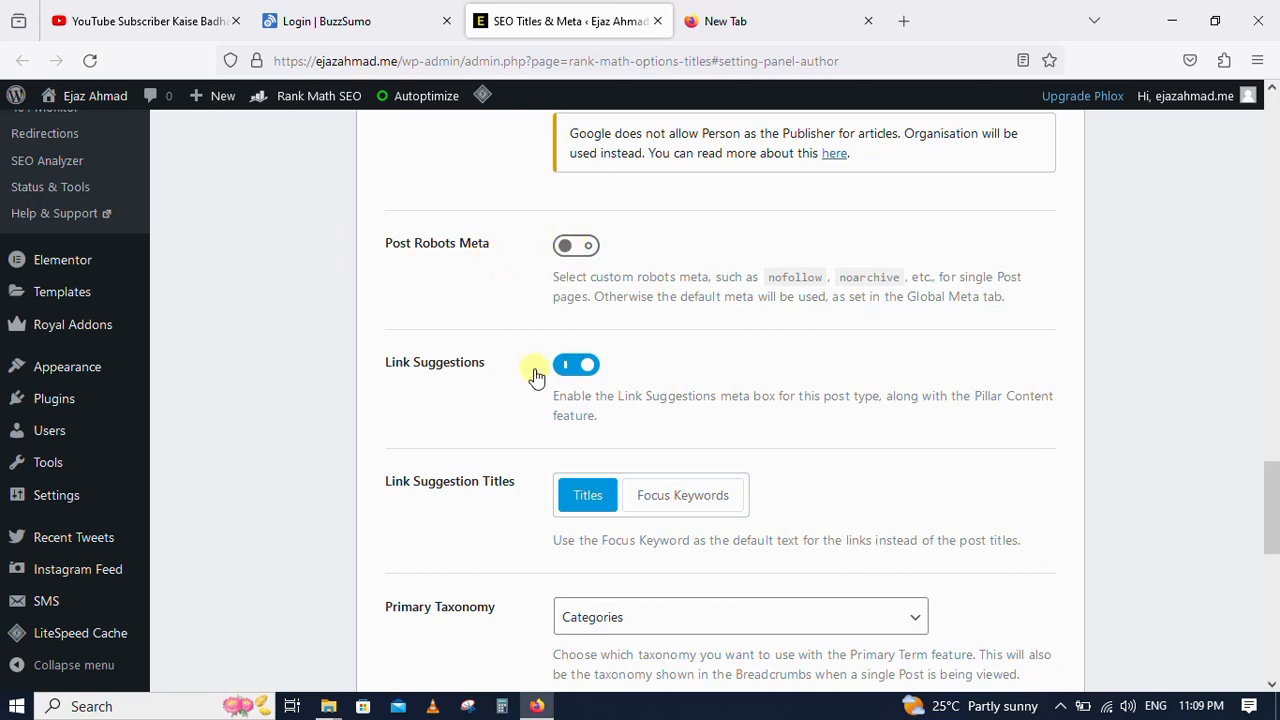
scroll(477, 400, down, 2)
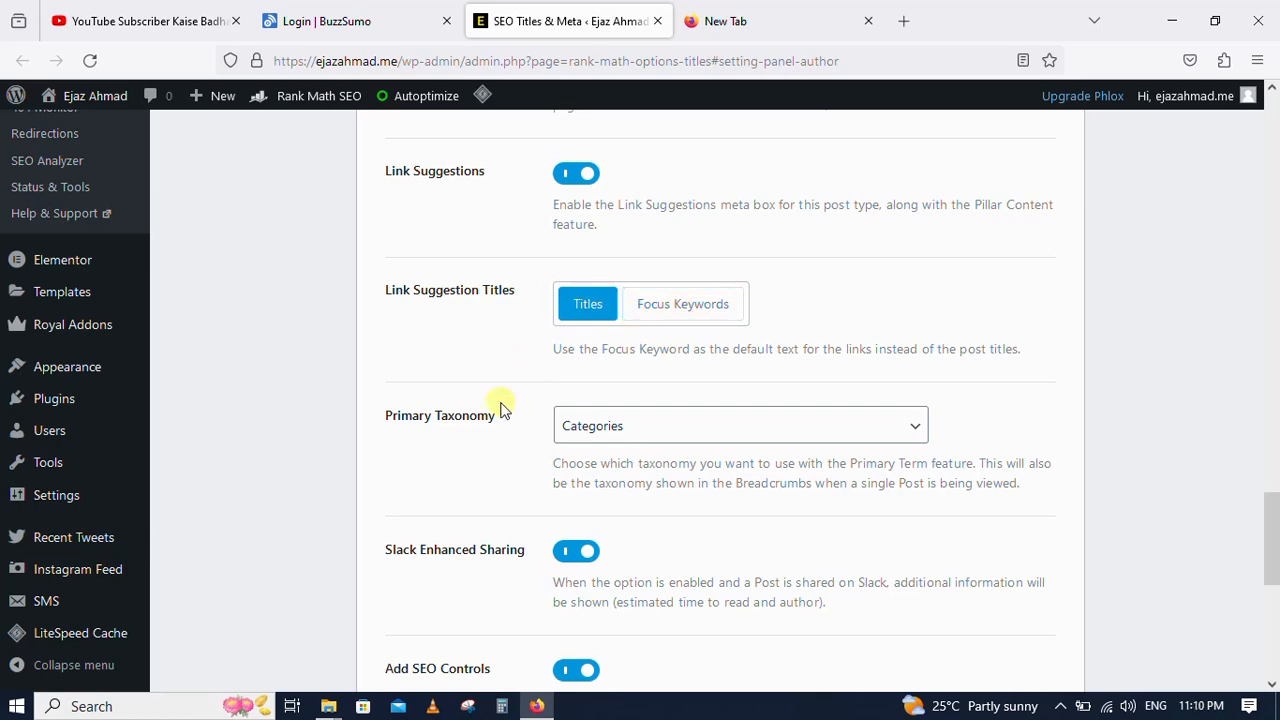
scroll(503, 408, down, 5)
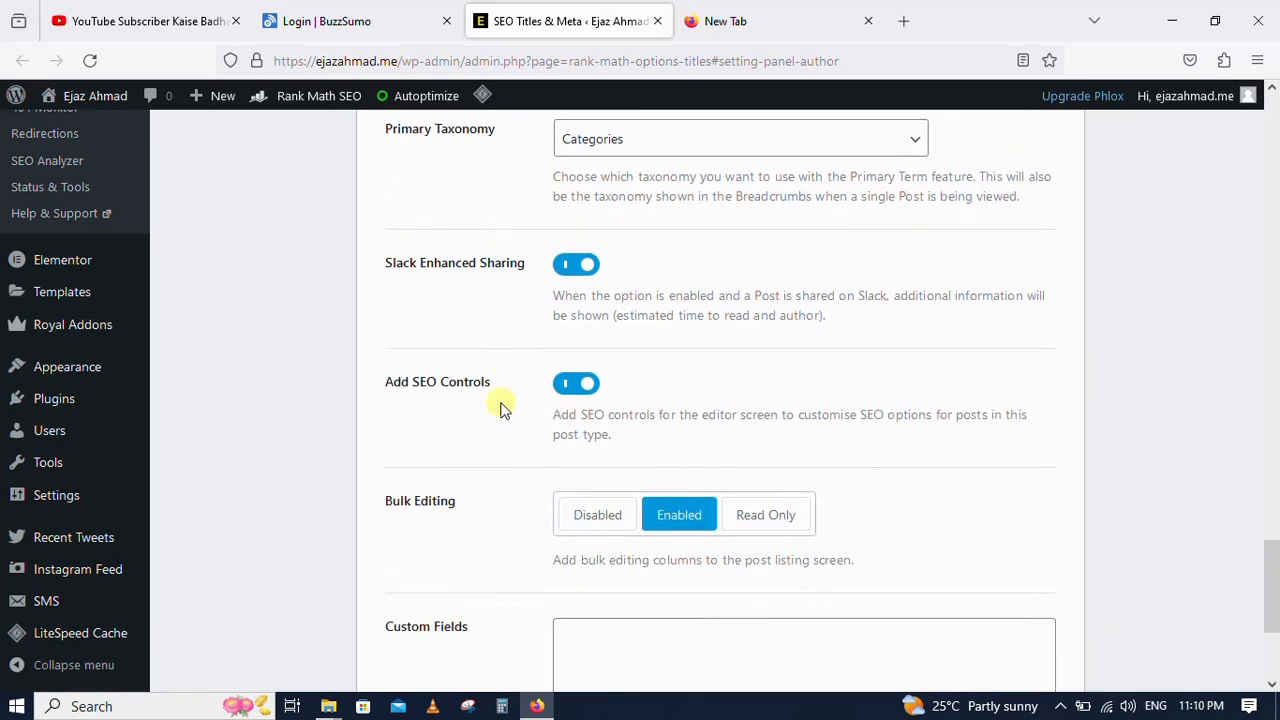
scroll(503, 408, down, 5)
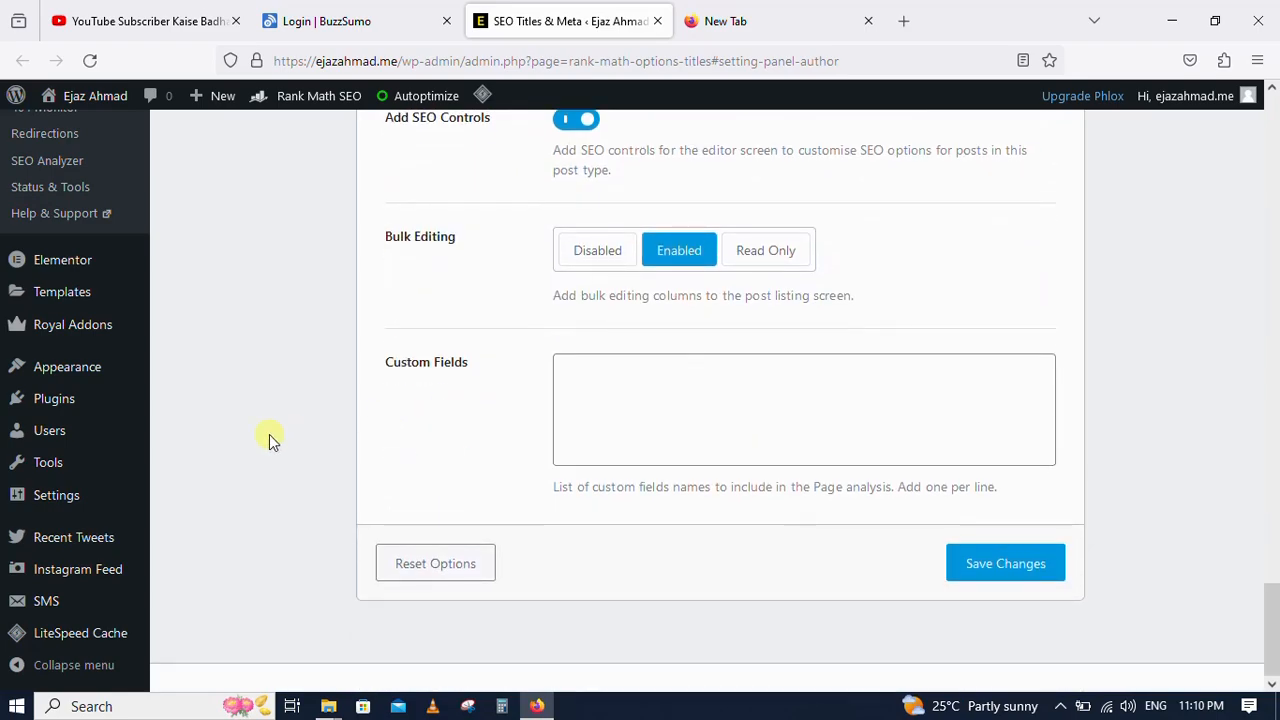
Open the Pages section under Post Types, followed by the Categories section under Post
scroll(266, 437, up, 15)
scroll(295, 433, up, 10)
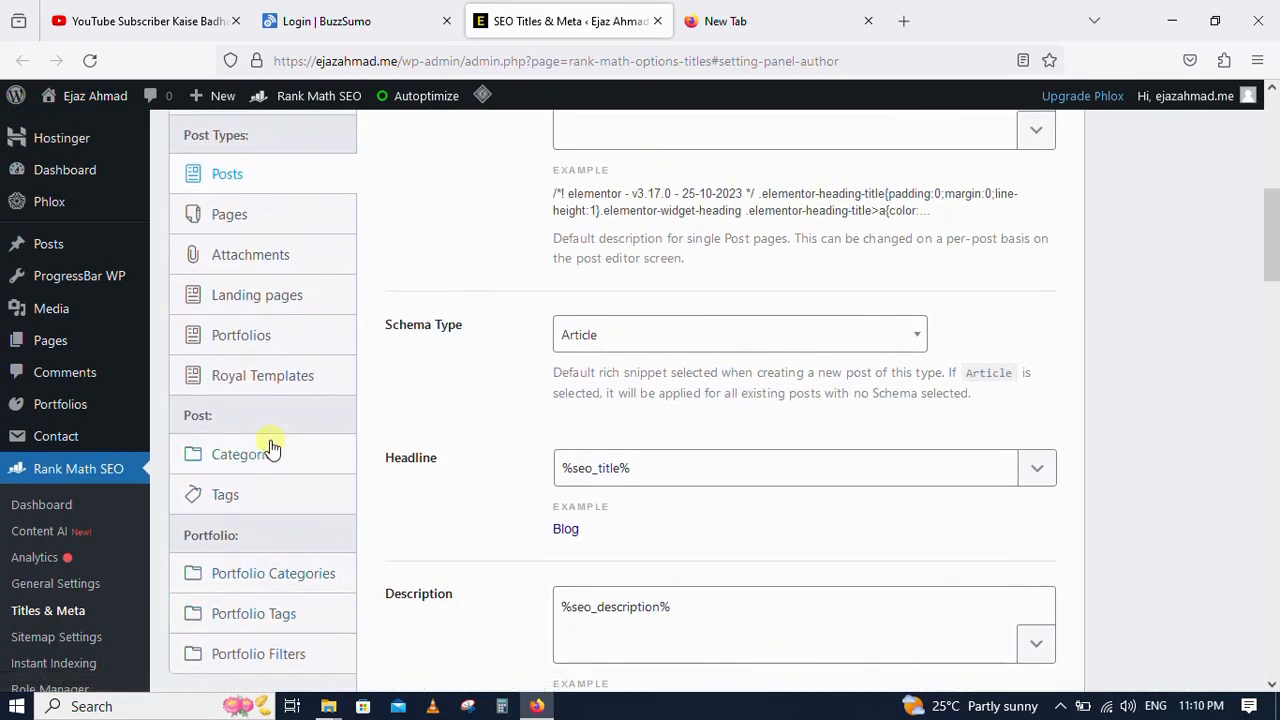
click(237, 217)
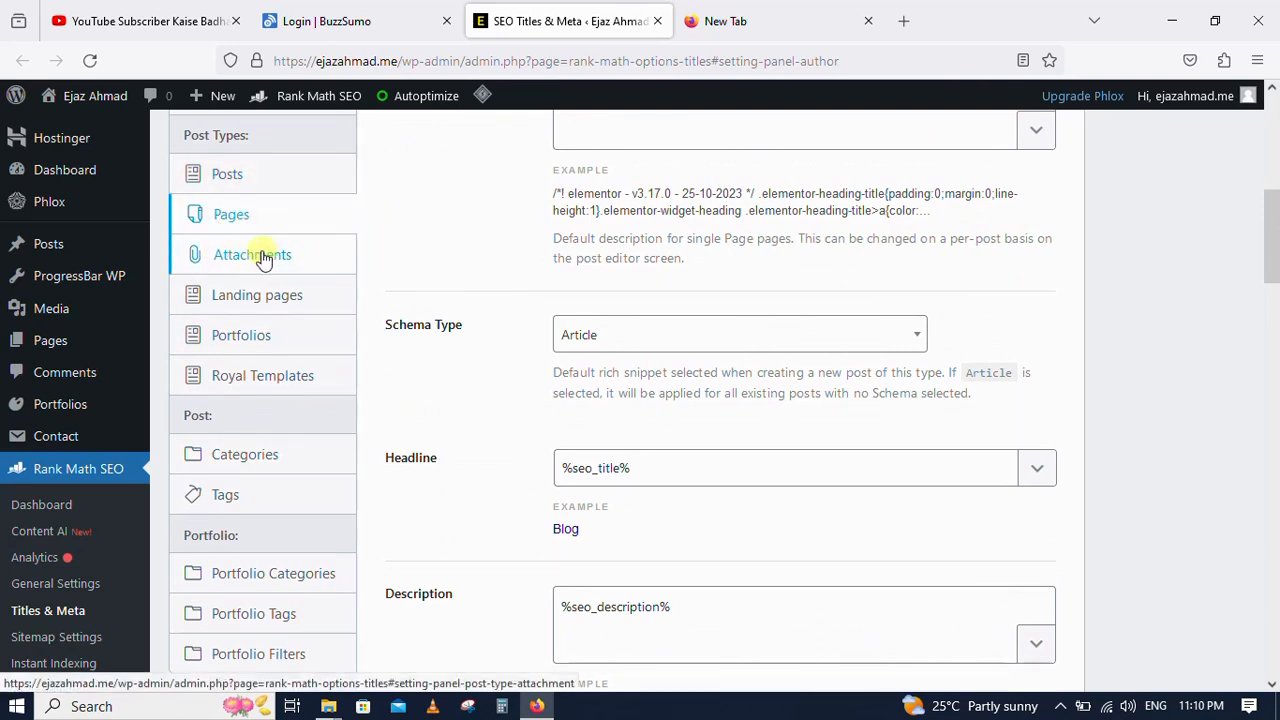
scroll(249, 372, down, 2)
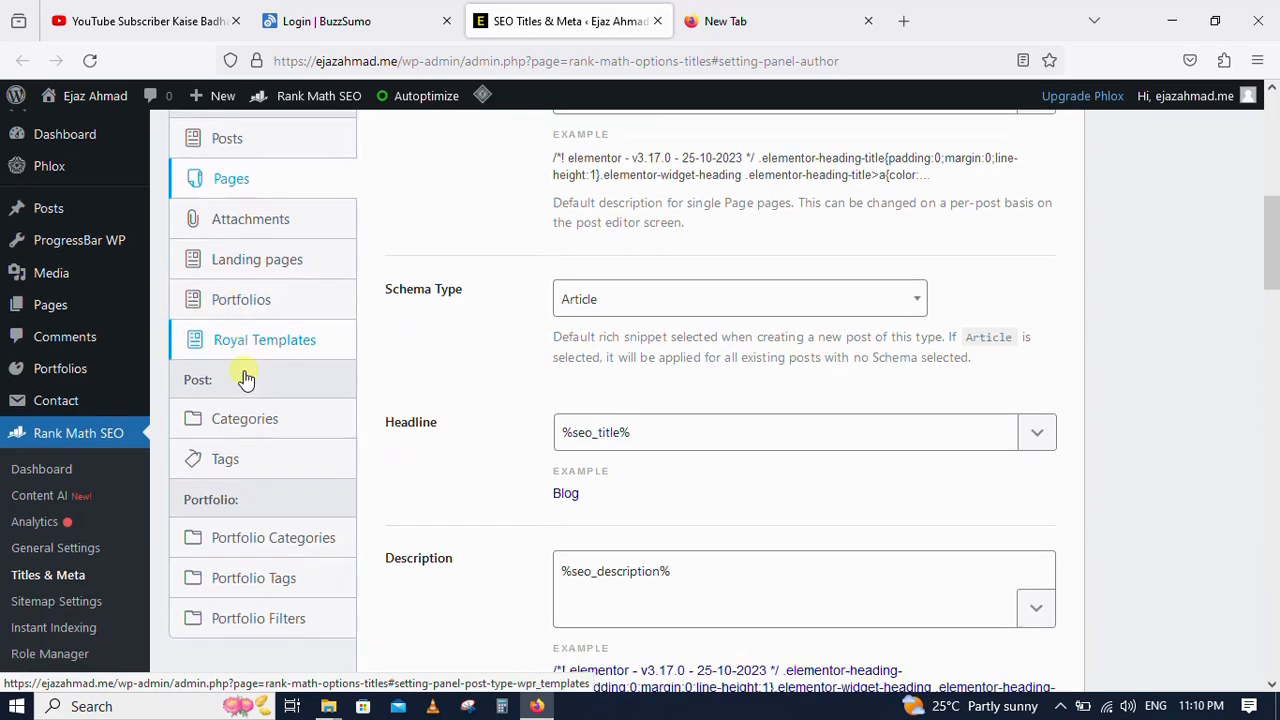
click(249, 285)
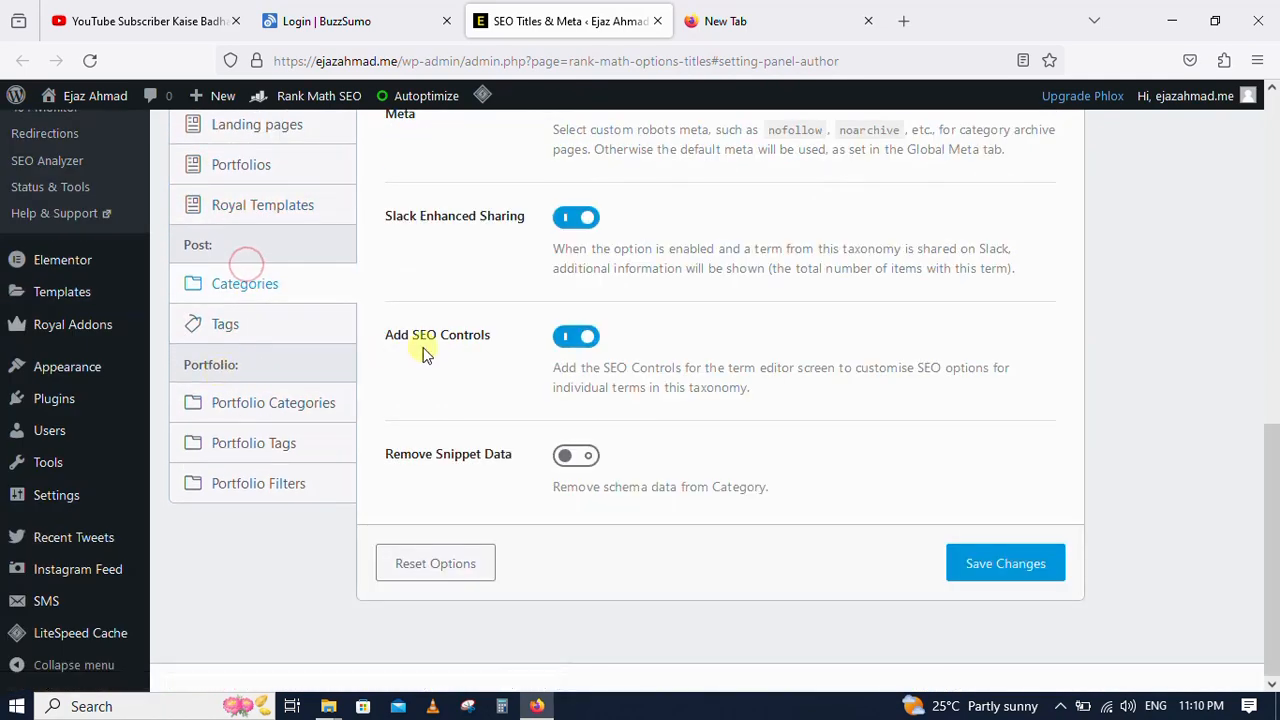
Review the Categories section's settings, from Category Archive Titles and Descriptions through Slack Enhanced Sharing, Add SEO Controls and Remove Snippet Data
scroll(360, 350, up, 3)
scroll(360, 350, up, 2)
middle_click(360, 350)
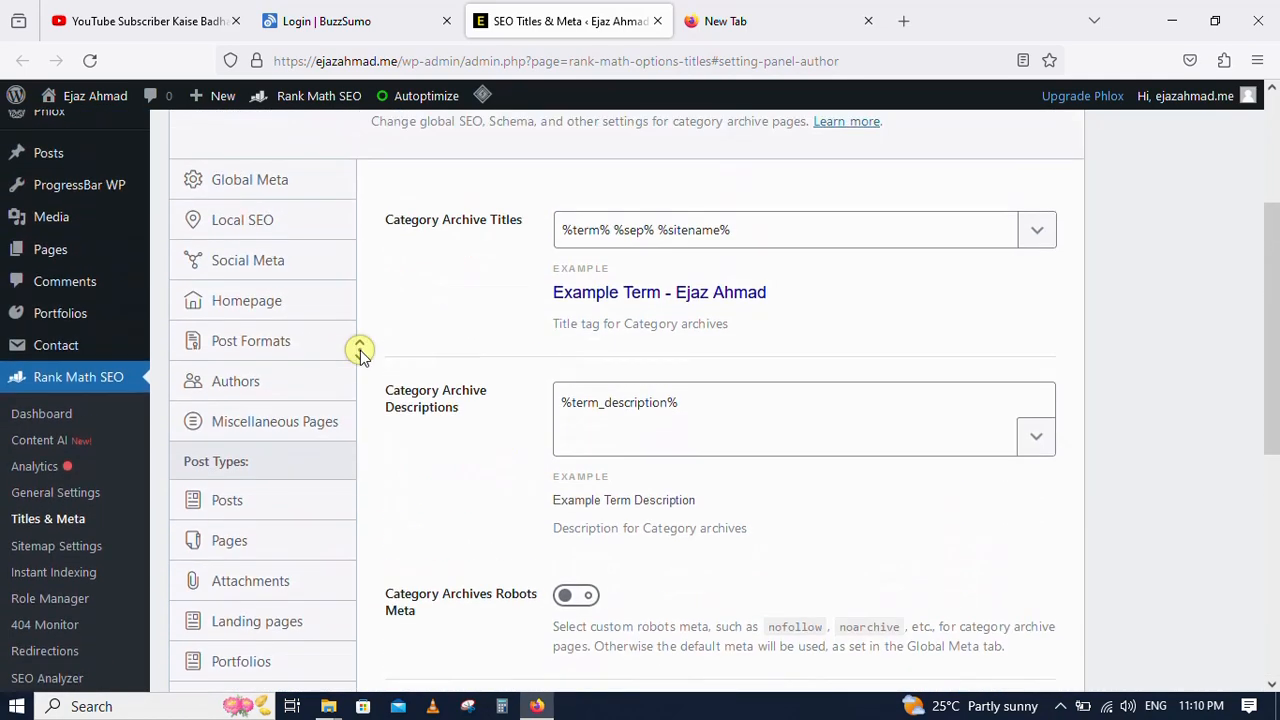
click(385, 380)
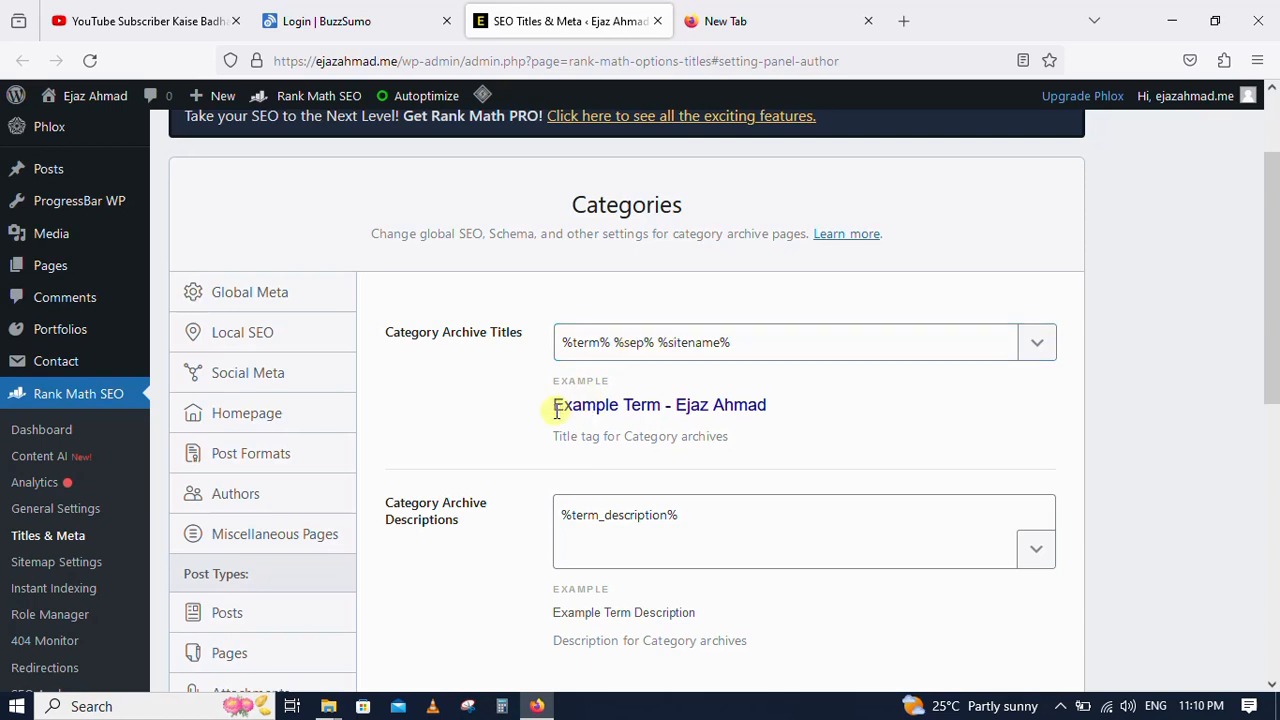
drag(555, 405, 757, 406)
click(500, 428)
scroll(500, 428, down, 5)
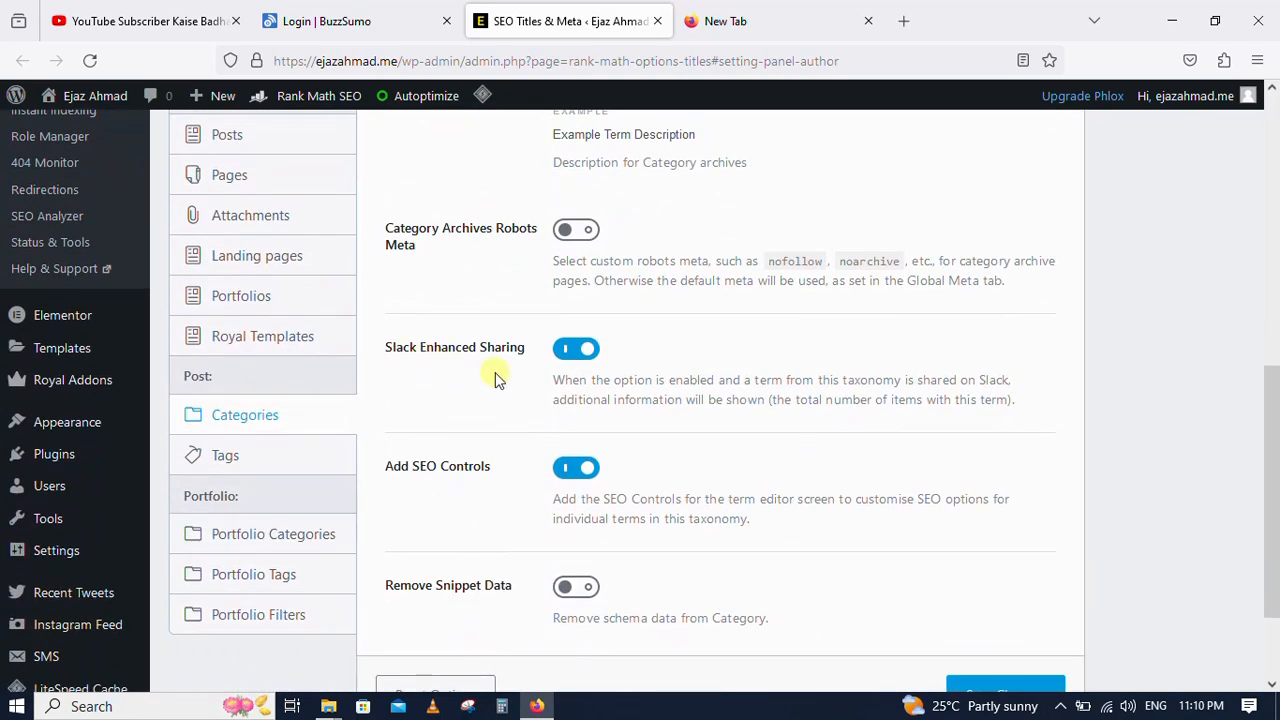
scroll(525, 481, down, 2)
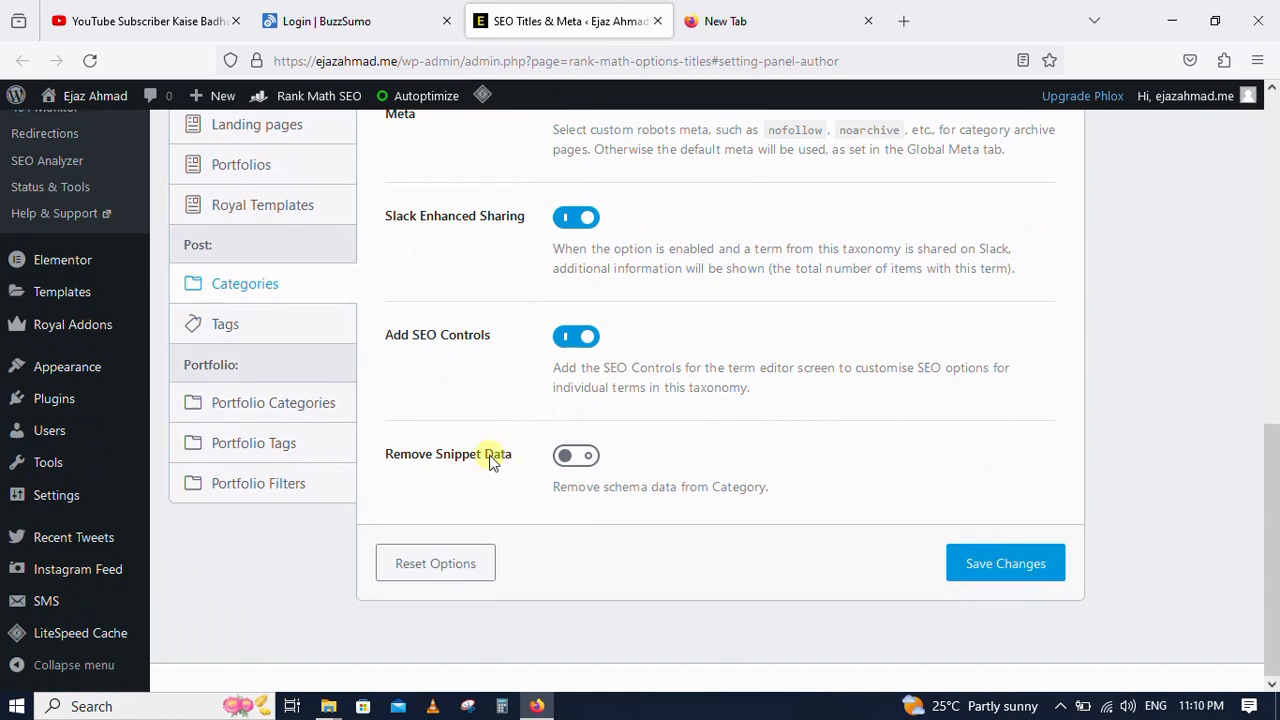
click(978, 563)
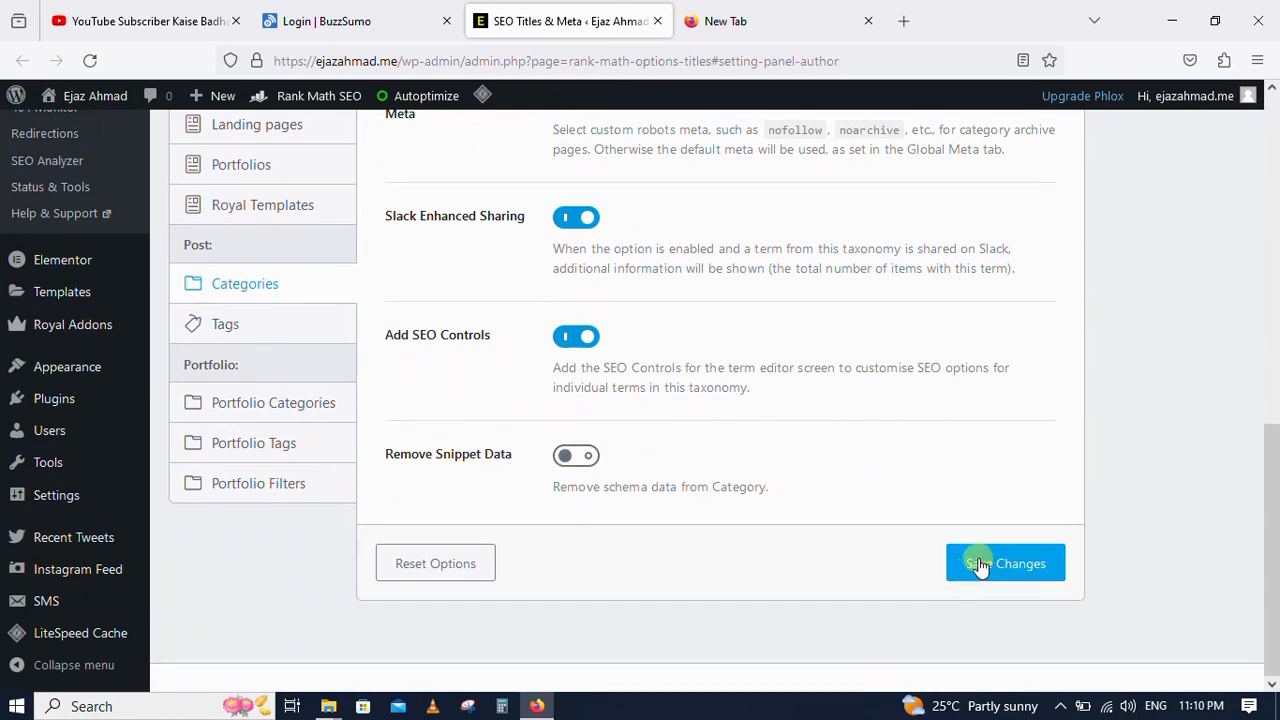
Open the Tags section under Post and review its settings, from Tag Archive Titles through Robots Meta and Remove Snippet Data
click(226, 324)
scroll(443, 332, up, 10)
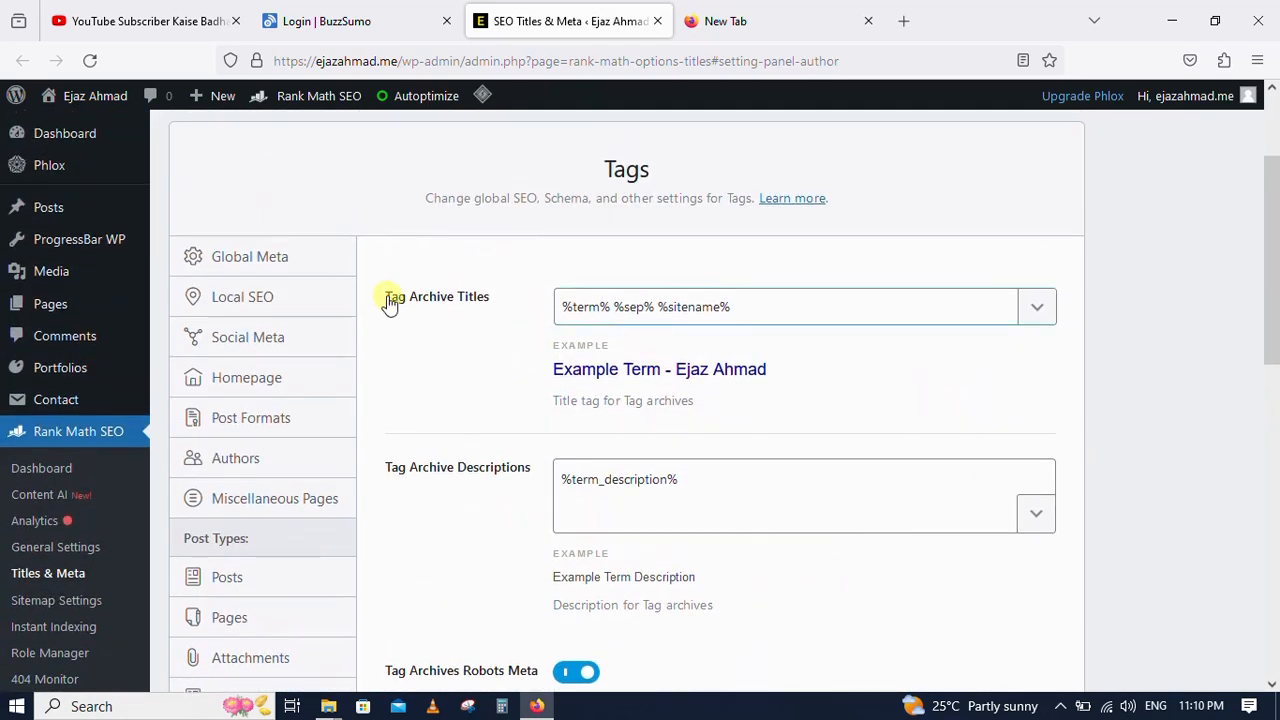
drag(389, 300, 509, 309)
scroll(448, 343, down, 1)
scroll(448, 345, down, 7)
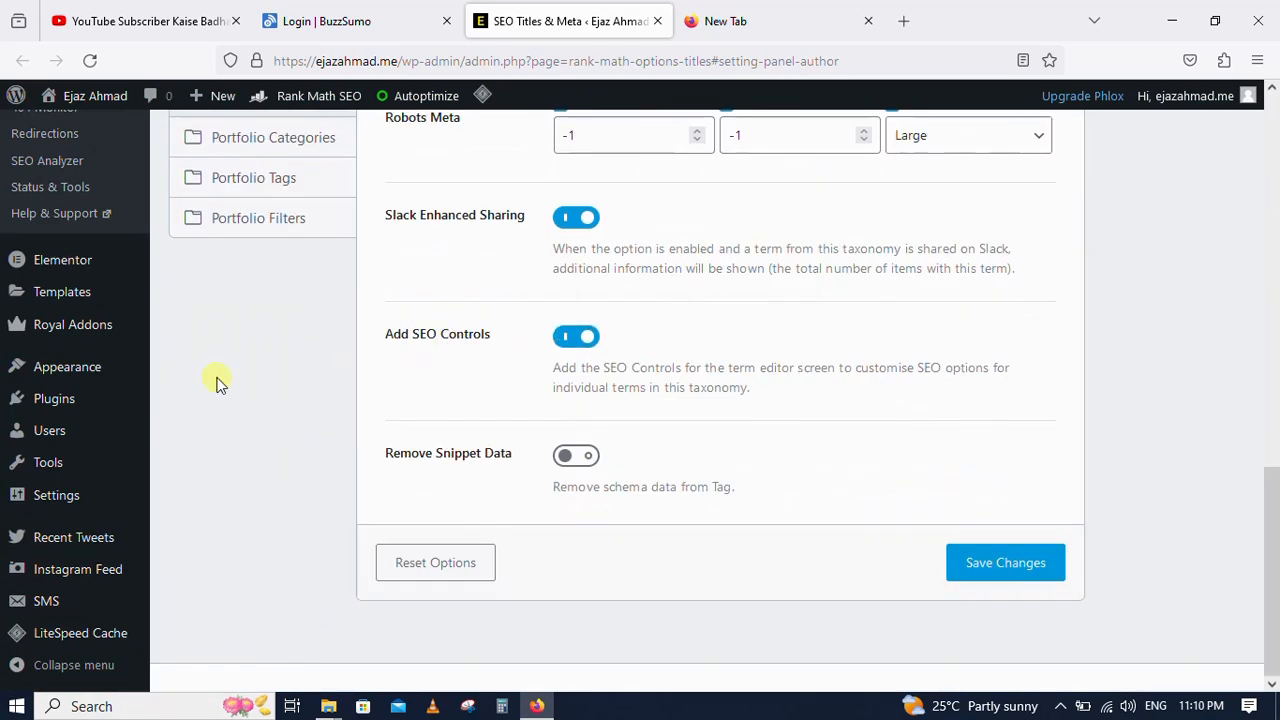
scroll(214, 380, up, 4)
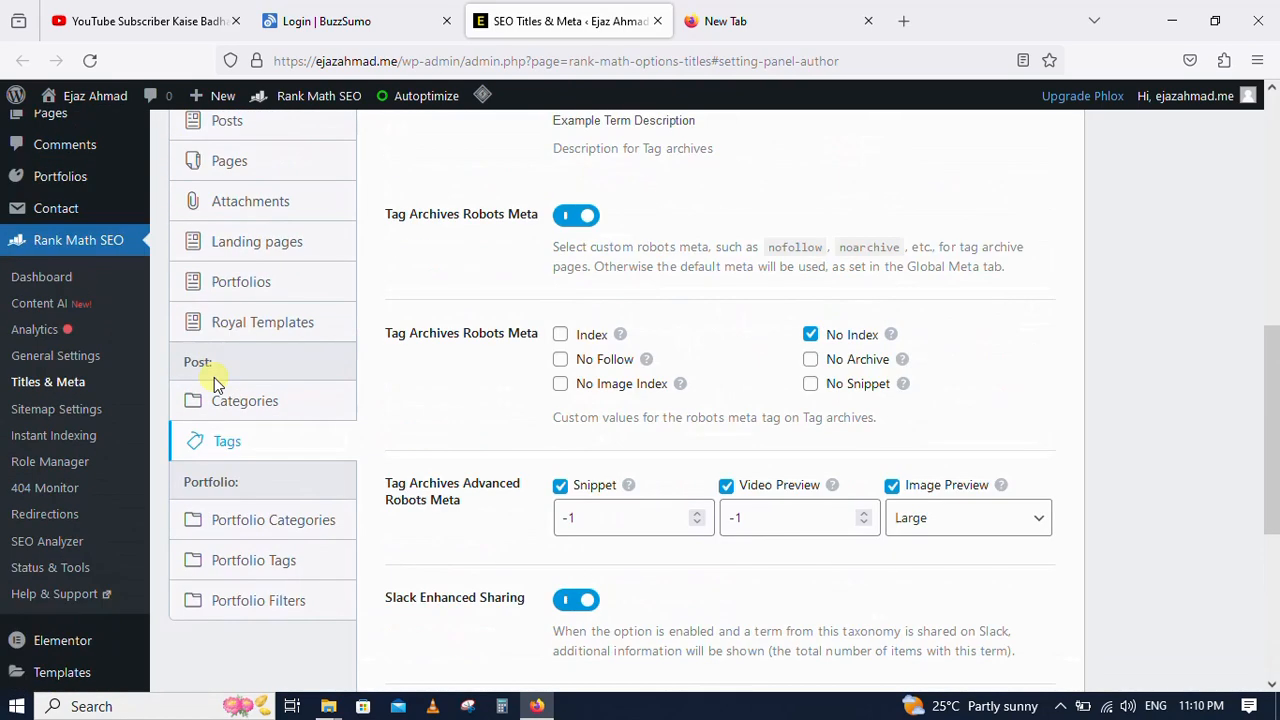
Open Rank Math's Sitemap Settings and examine the Links Per Sitemap value in the General section
click(80, 412)
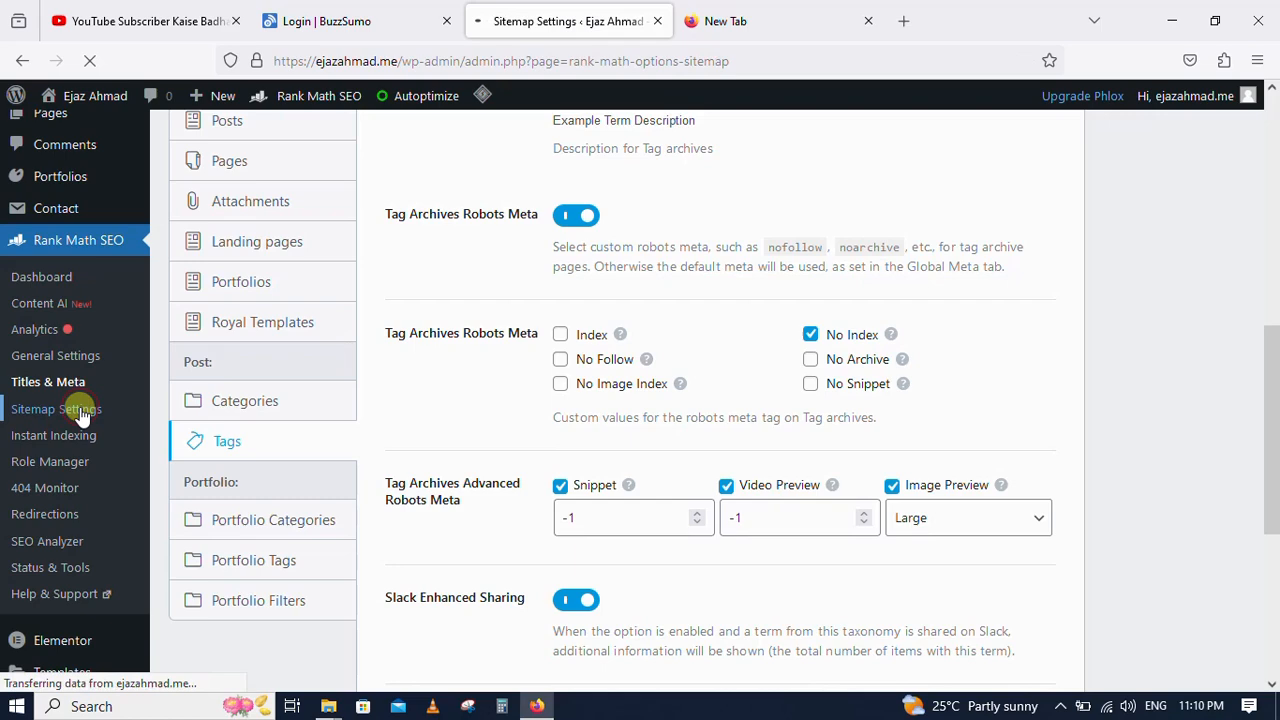
scroll(433, 424, down, 3)
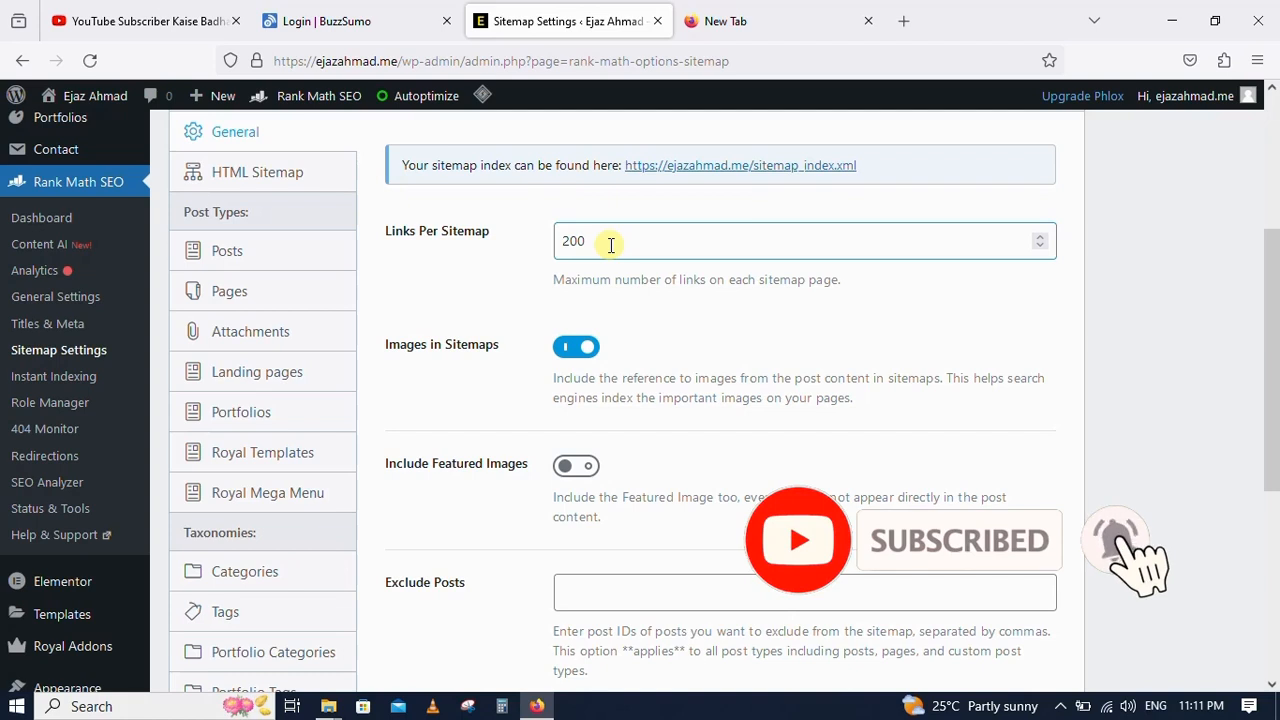
double_click(568, 243)
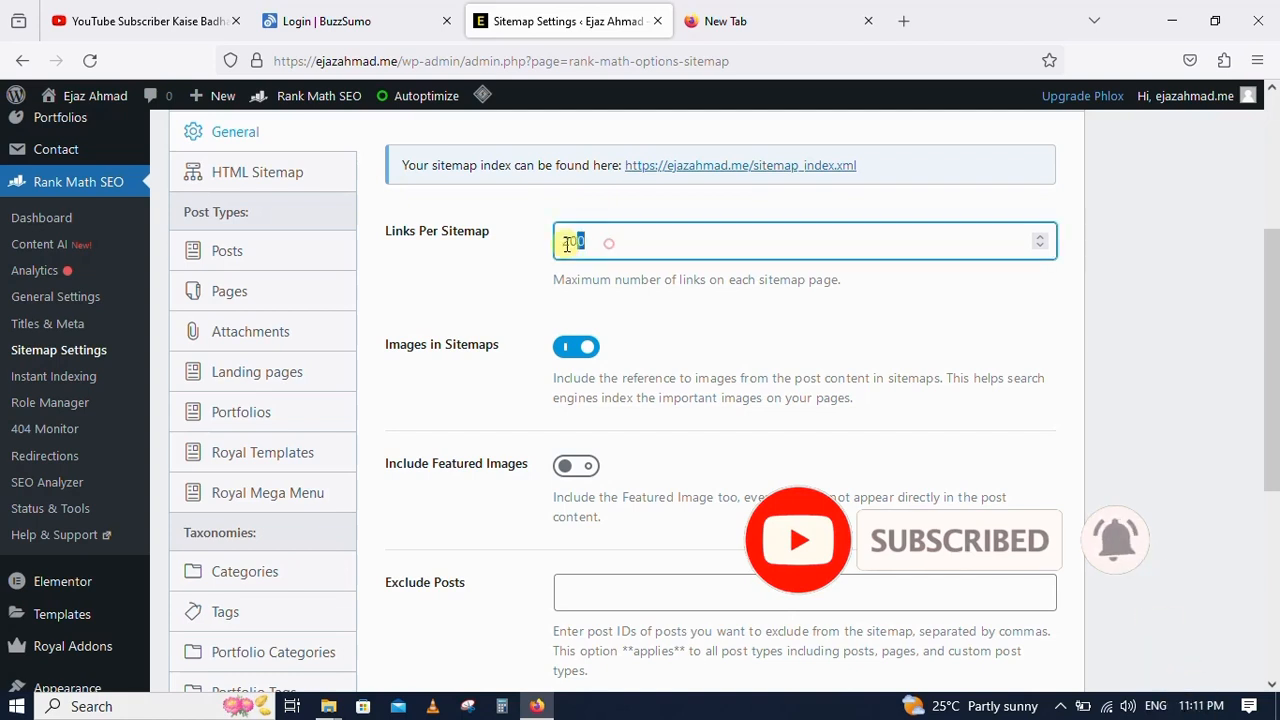
click(481, 267)
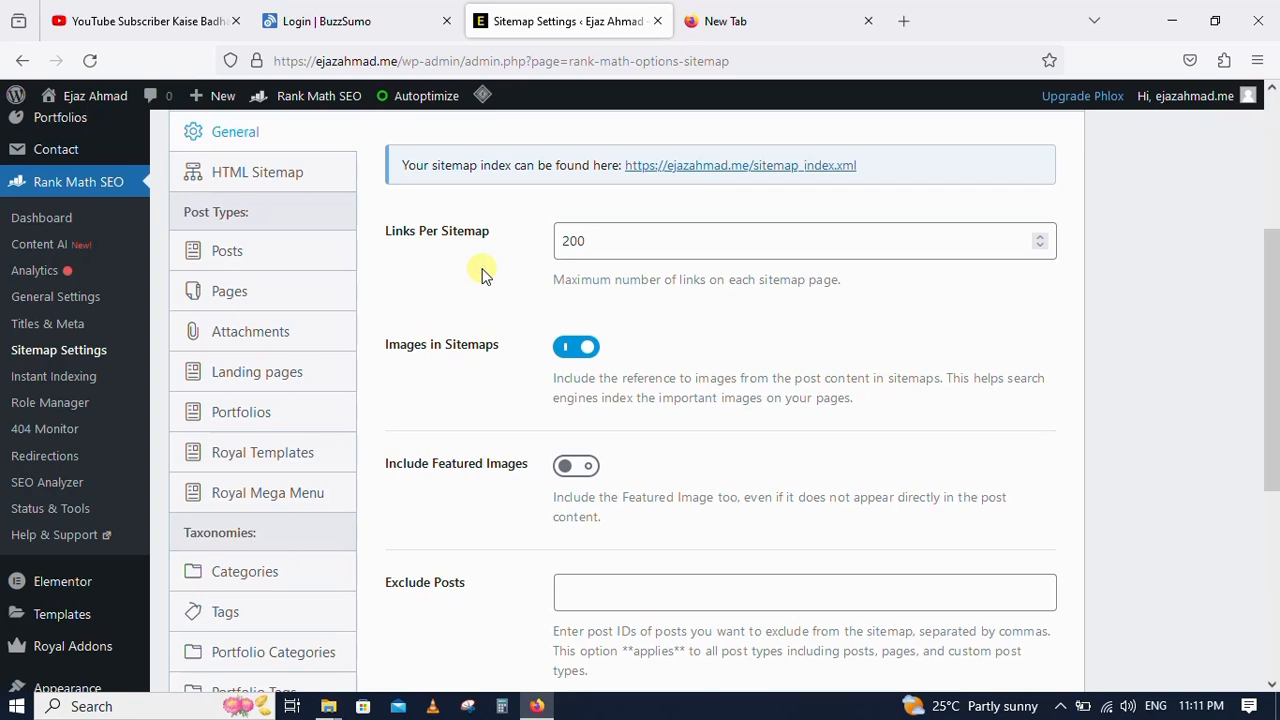
Review the Images in Sitemaps, Include Featured Images, Exclude Posts, Exclude Terms and Ping Search Engines settings
click(584, 350)
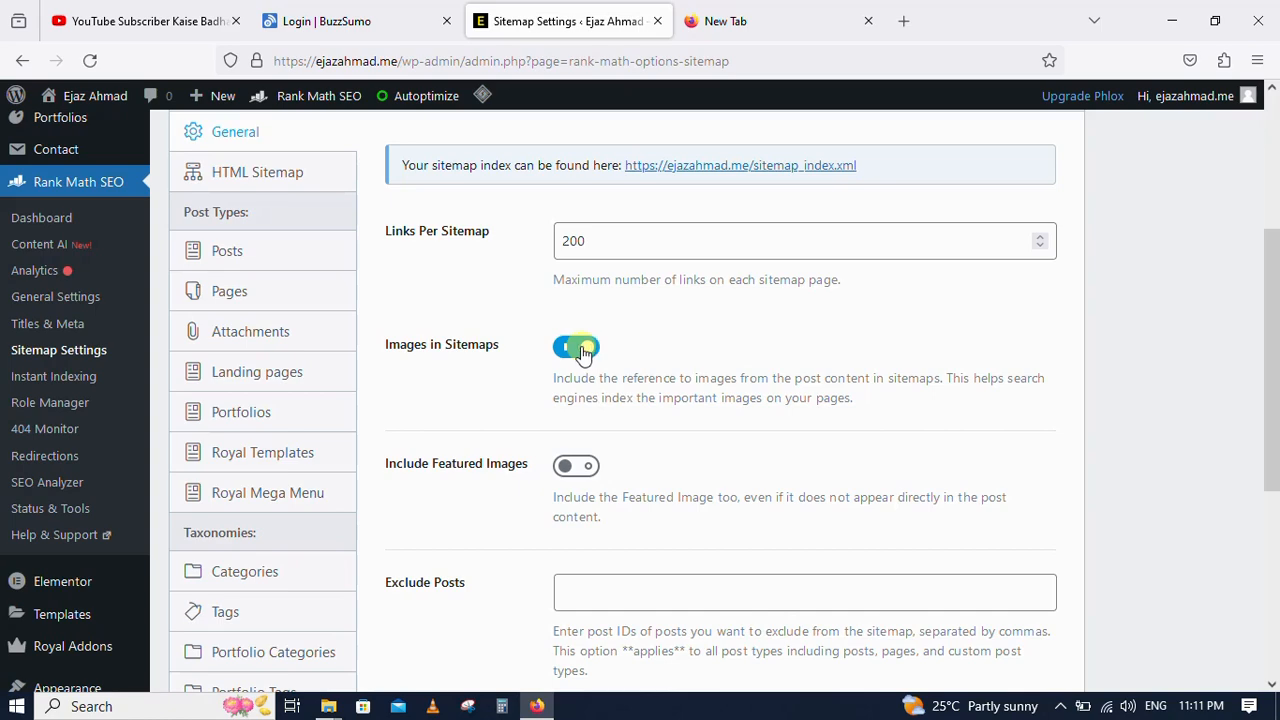
scroll(360, 455, down, 2)
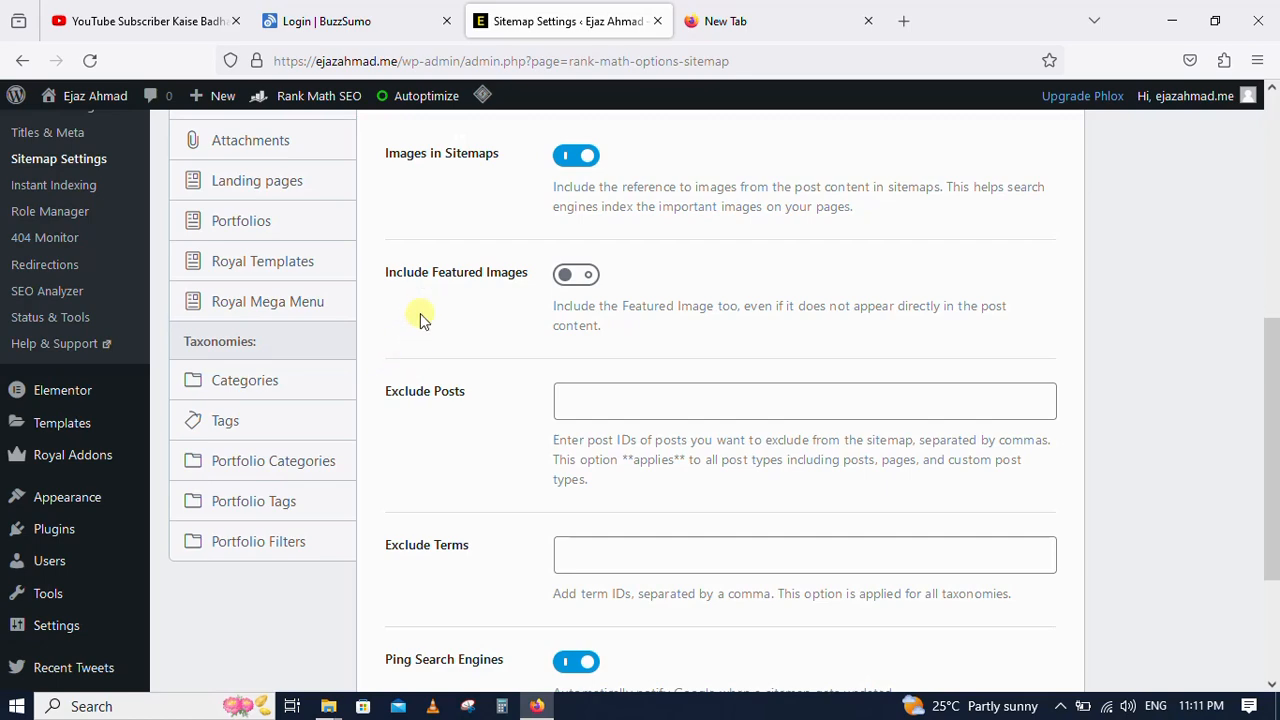
scroll(380, 420, down, 3)
click(986, 557)
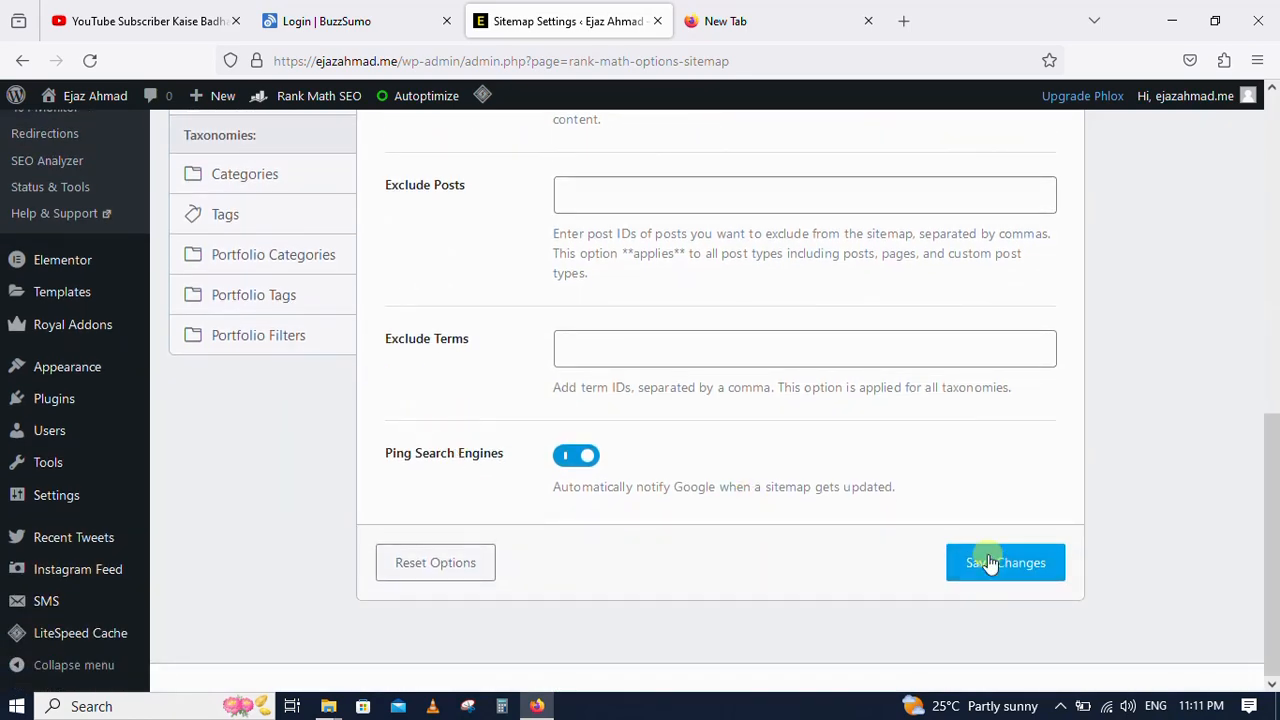
Look over the sitemap's Taxonomies sections and open Rank Math's Instant Indexing page
scroll(213, 548, up, 3)
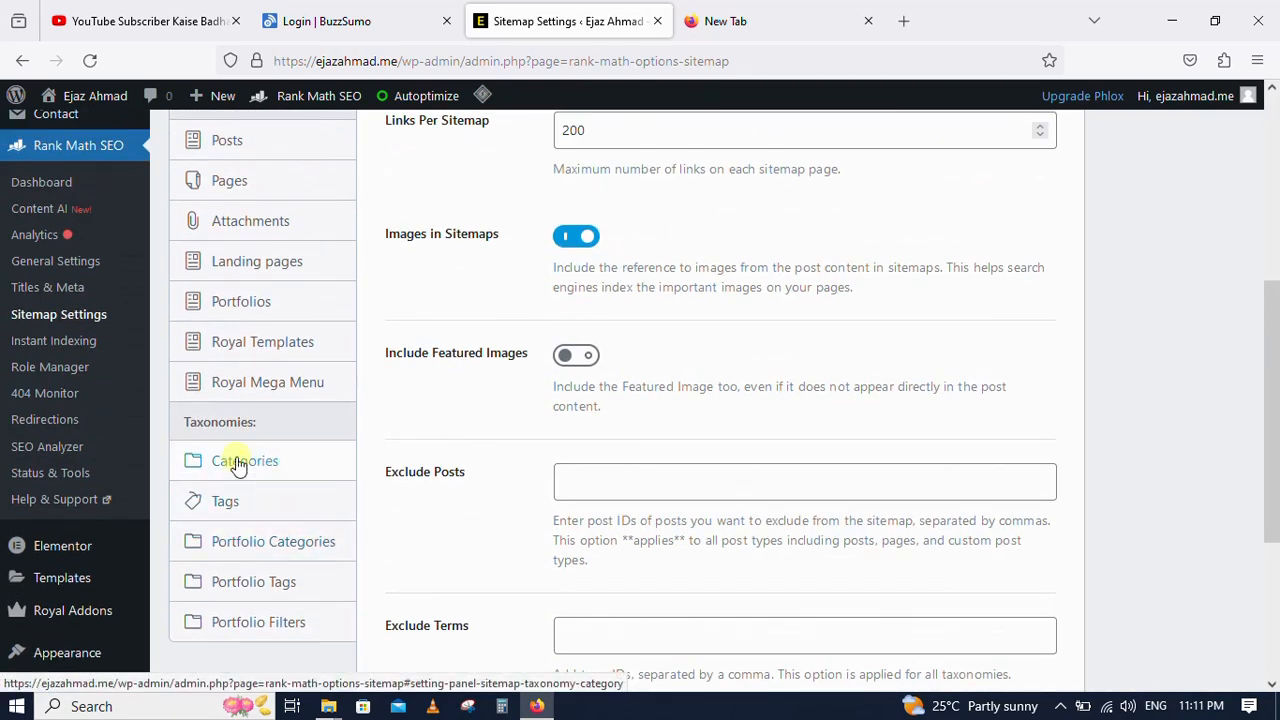
click(250, 500)
scroll(280, 520, down, 2)
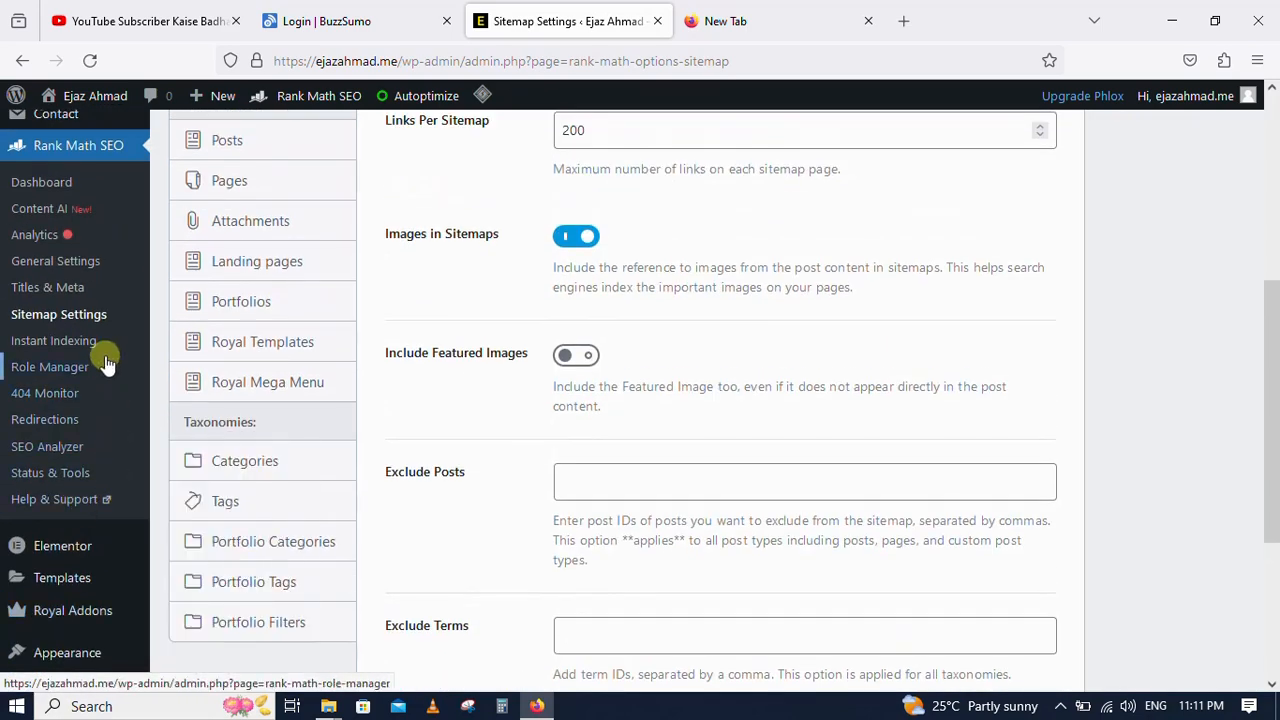
click(62, 345)
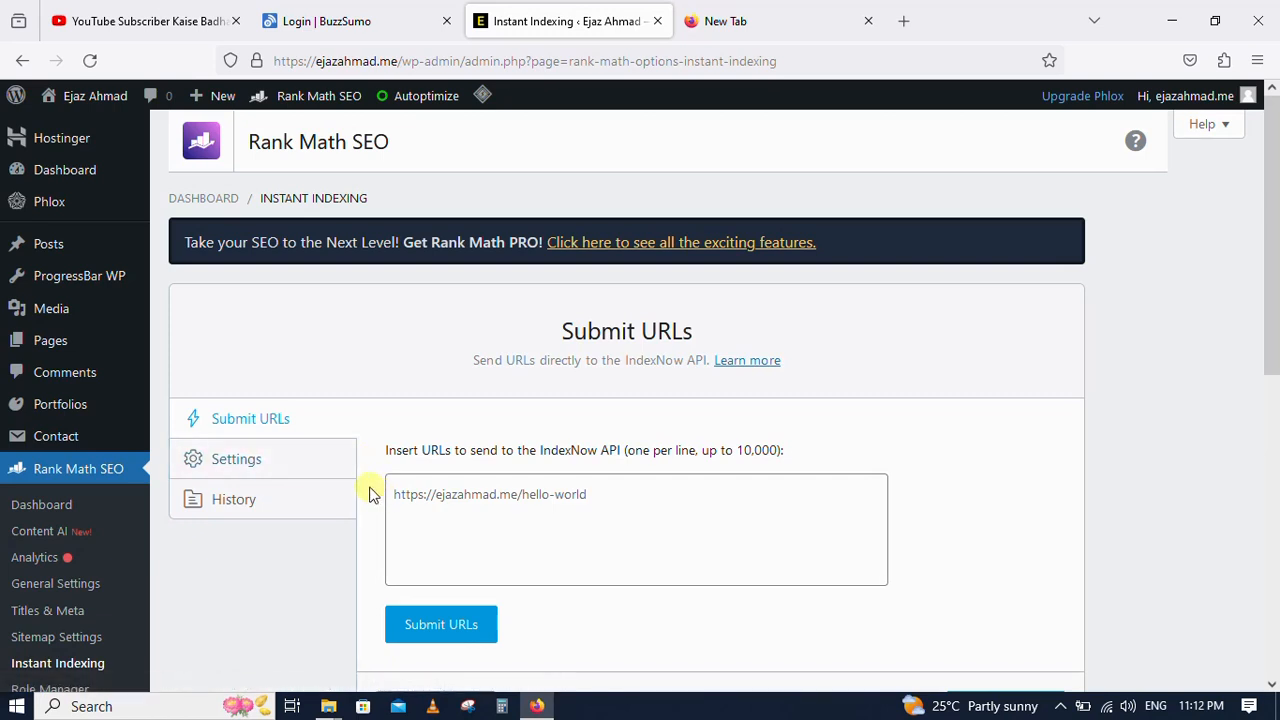
Search Google for "ghghgg" in the empty browser tab
click(734, 20)
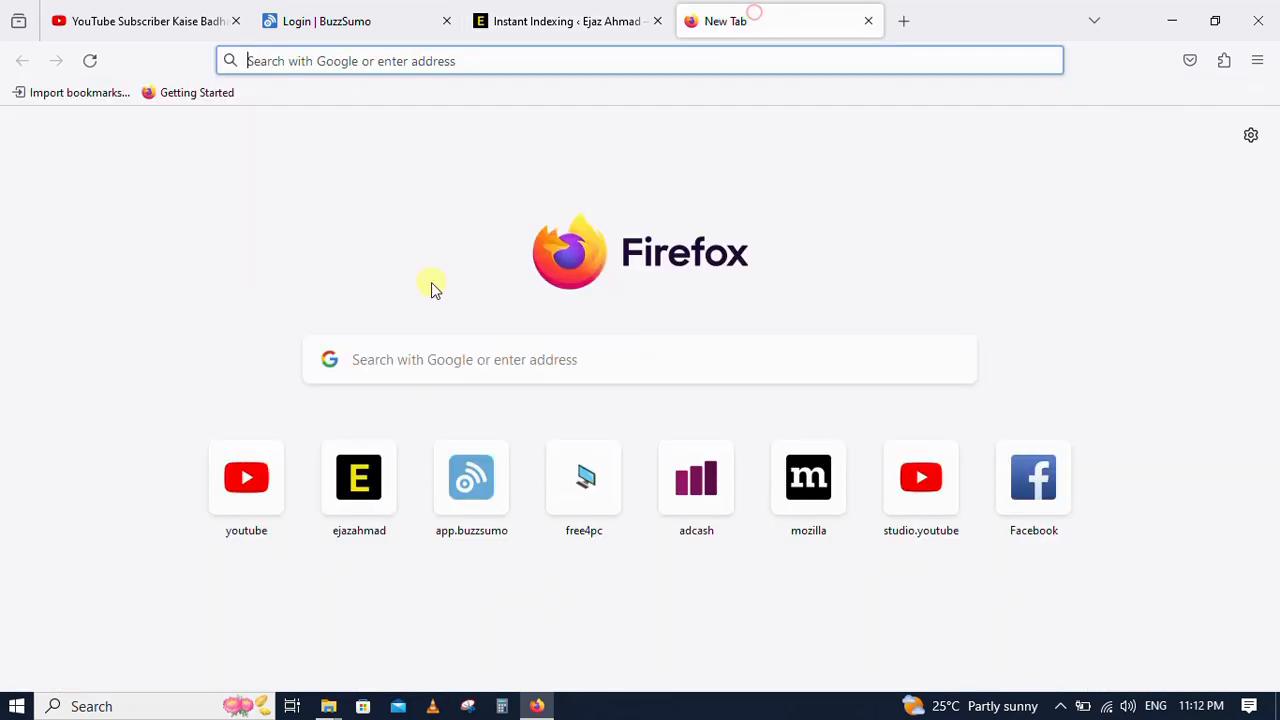
click(416, 367)
text(ghghgg)
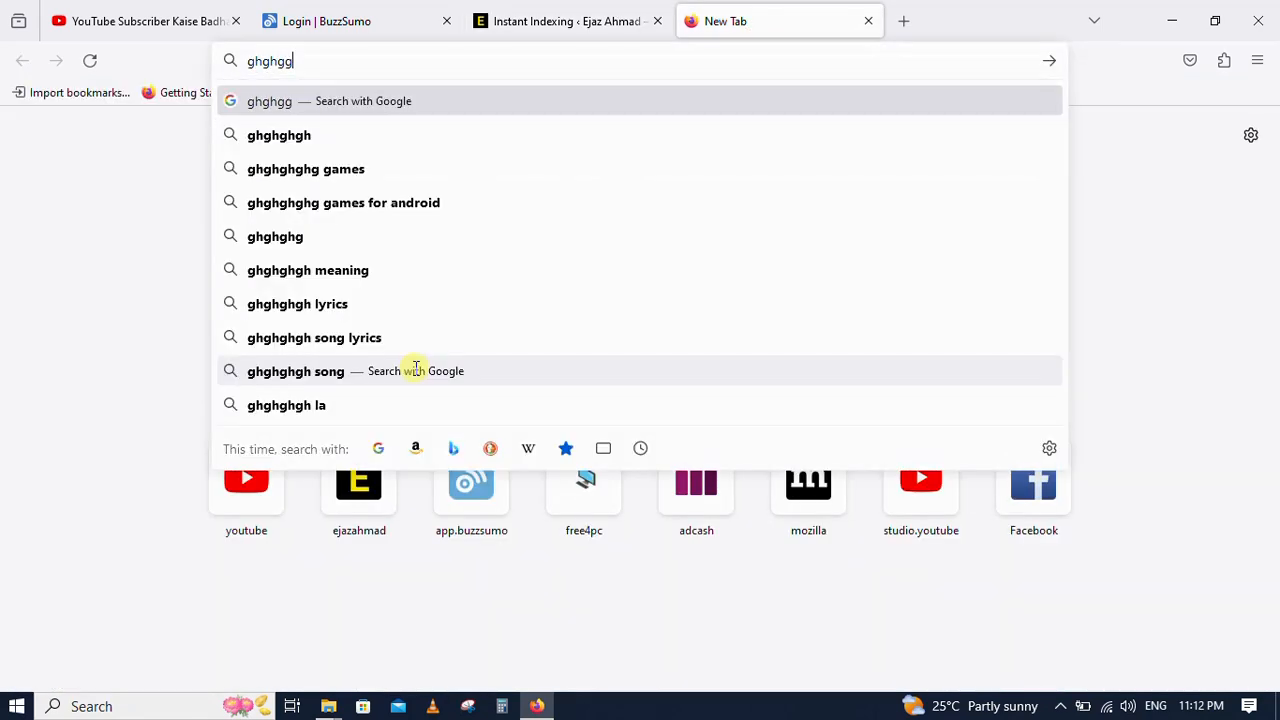
key(Return)
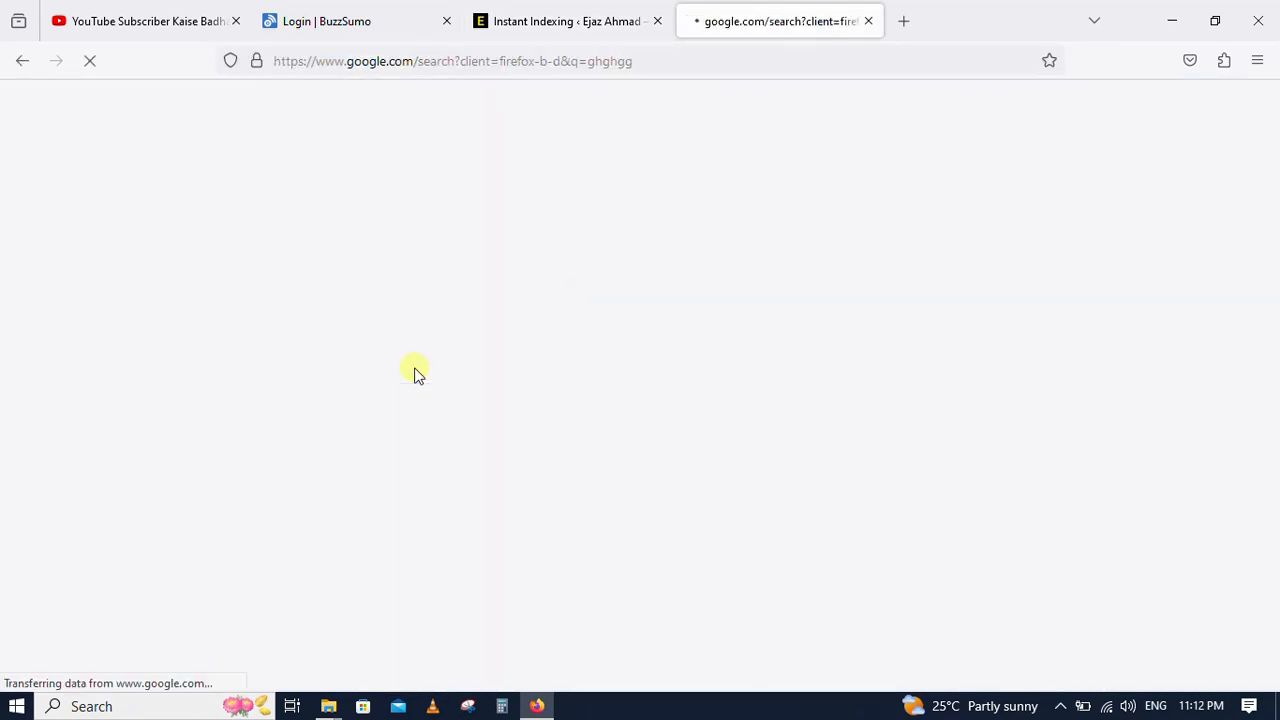
Examine how indexed pages are listed in the Google results, including the Digi-Key and SoundCloud entries
scroll(68, 410, down, 1)
scroll(214, 434, down, 4)
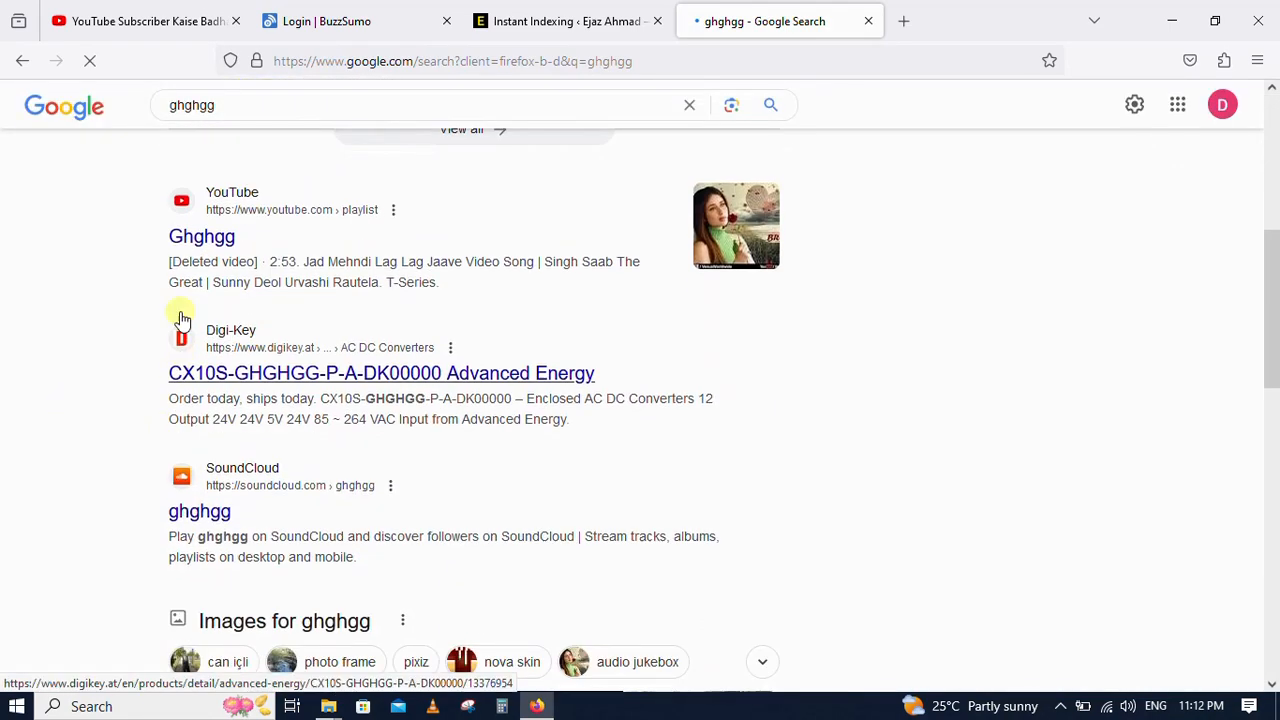
drag(170, 372, 757, 386)
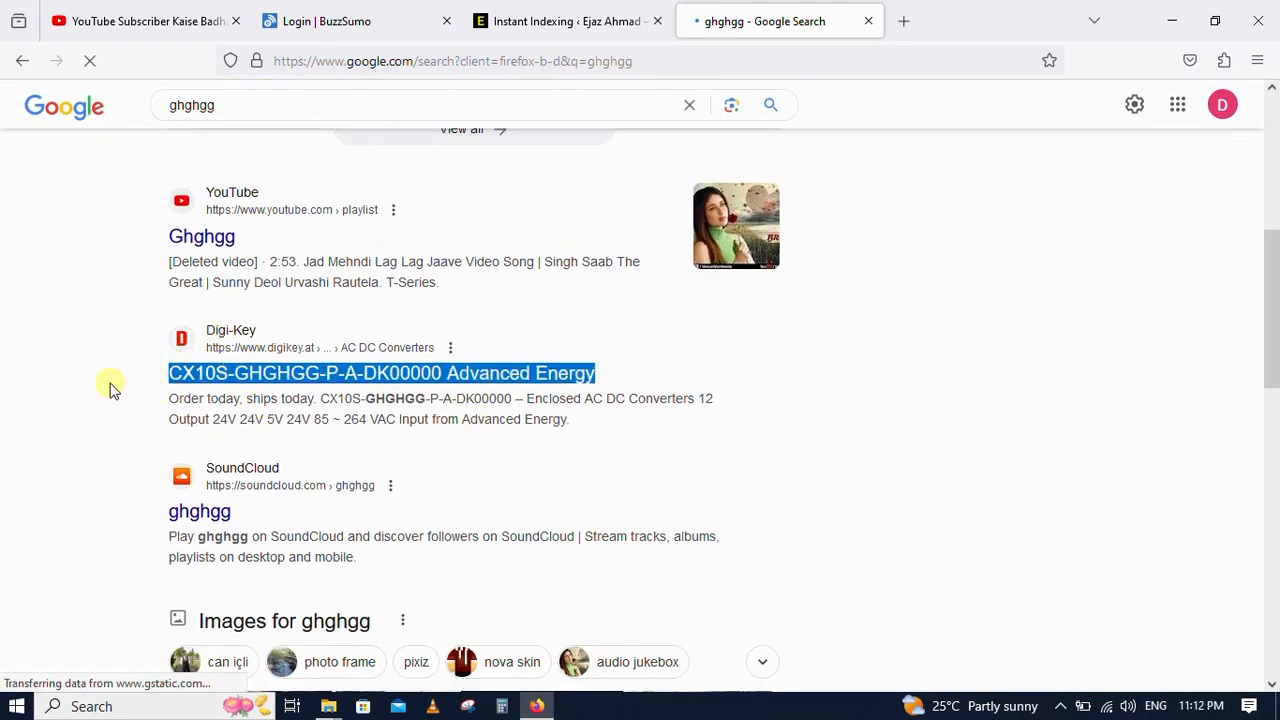
scroll(109, 383, down, 2)
drag(140, 313, 282, 340)
click(130, 320)
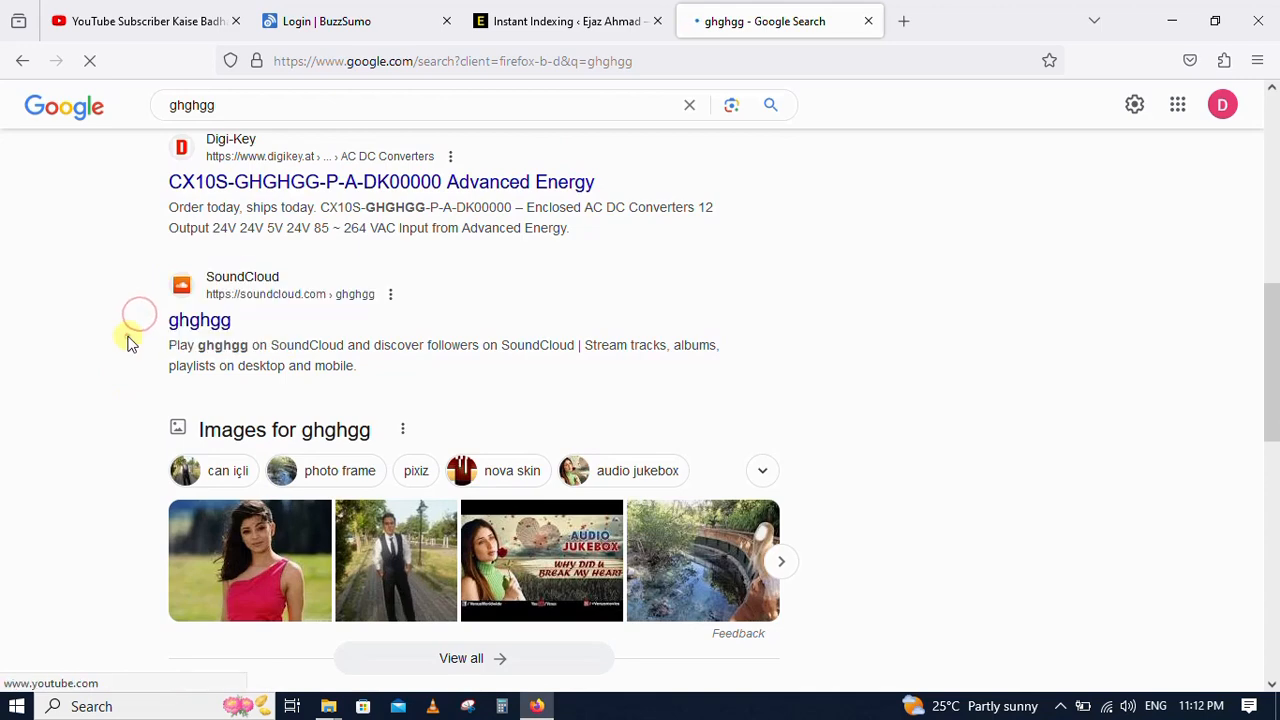
scroll(127, 340, up, 7)
scroll(127, 340, down, 4)
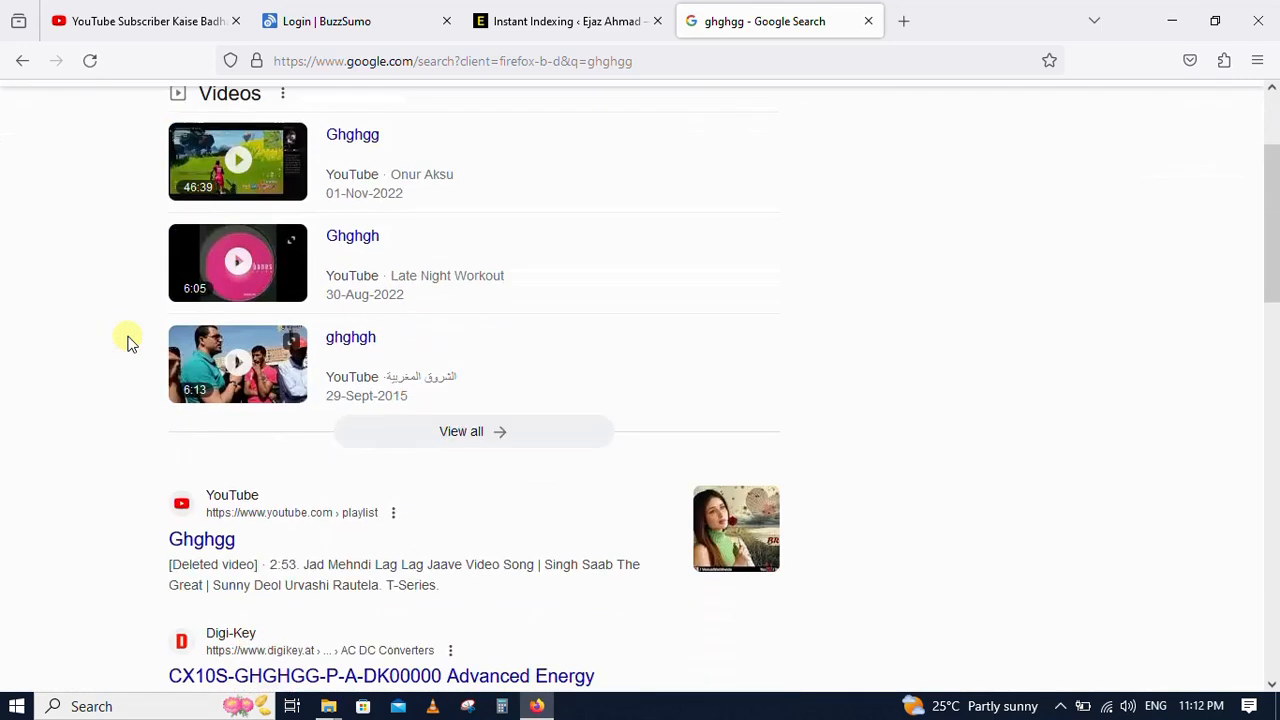
scroll(145, 346, up, 4)
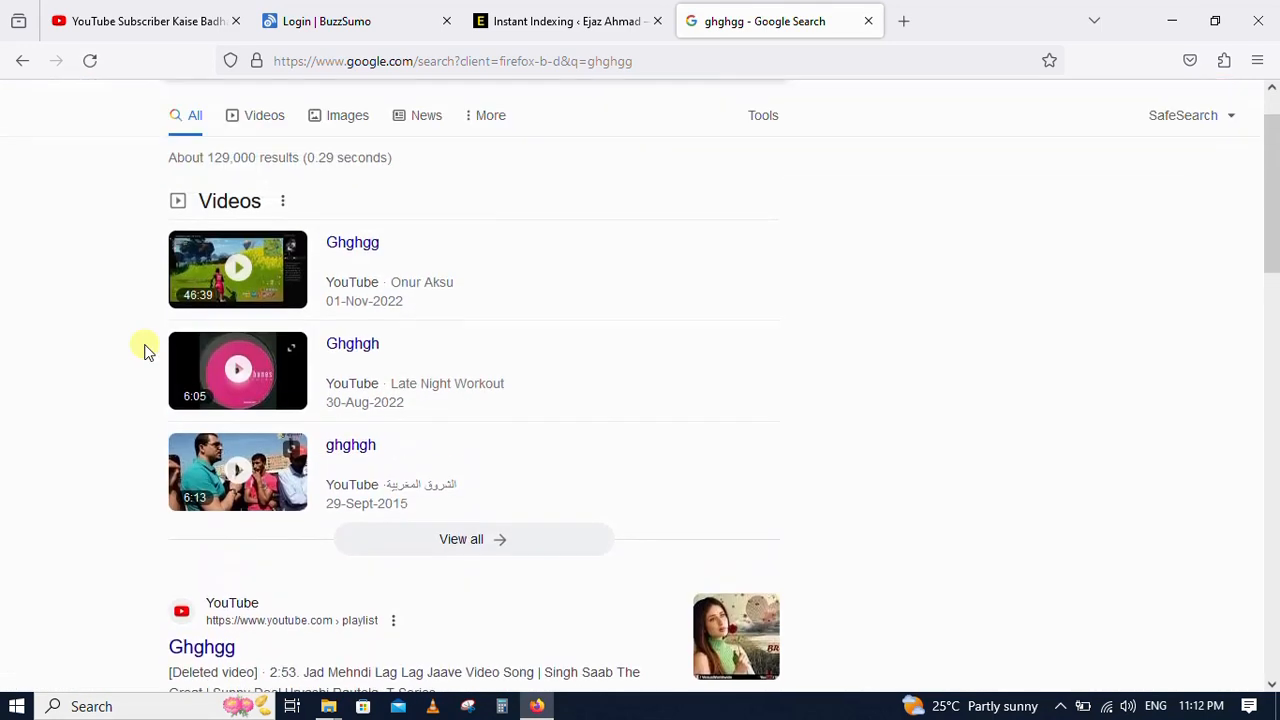
Return to the Instant Indexing page and examine the Submit URLs section and its IndexNow URL field
click(566, 21)
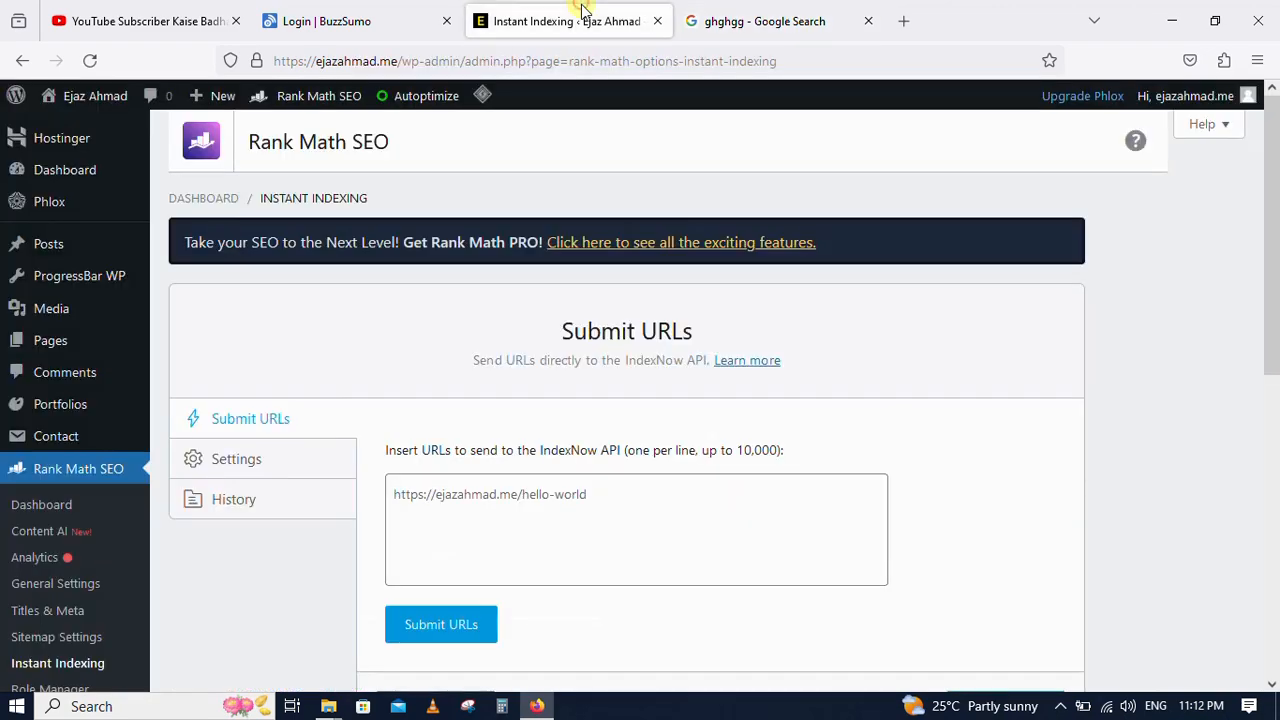
click(314, 496)
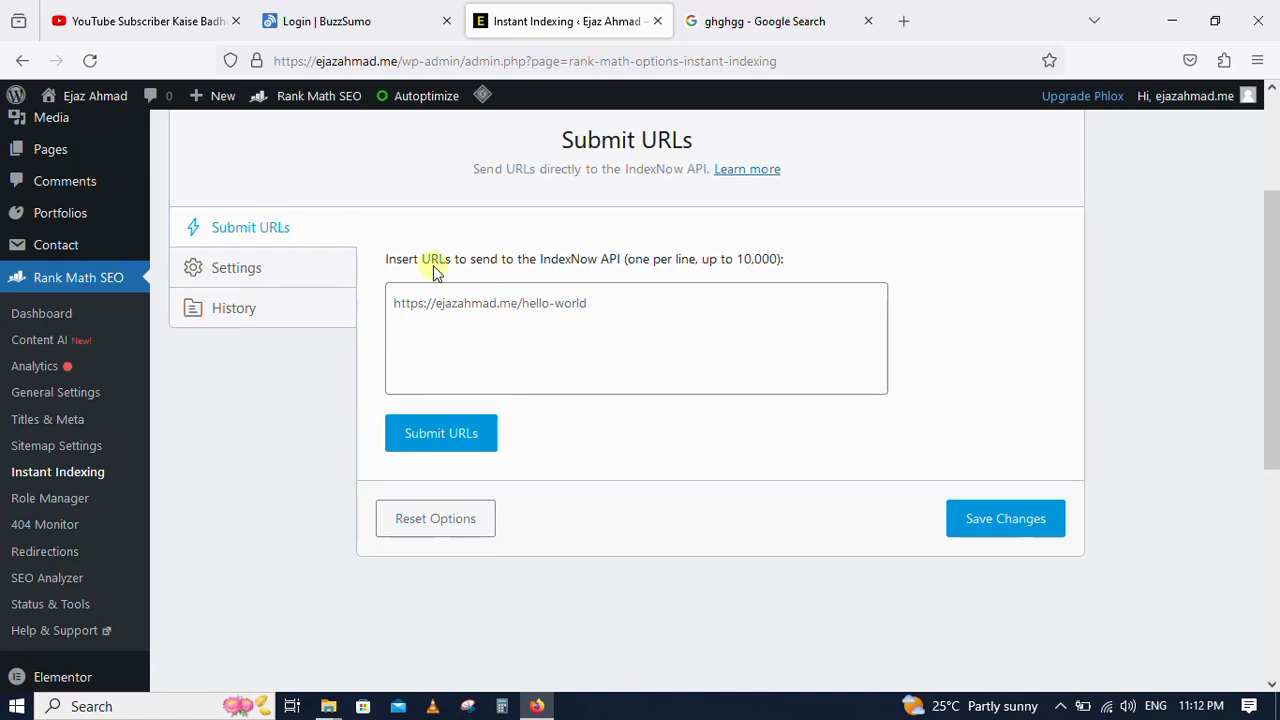
click(598, 307)
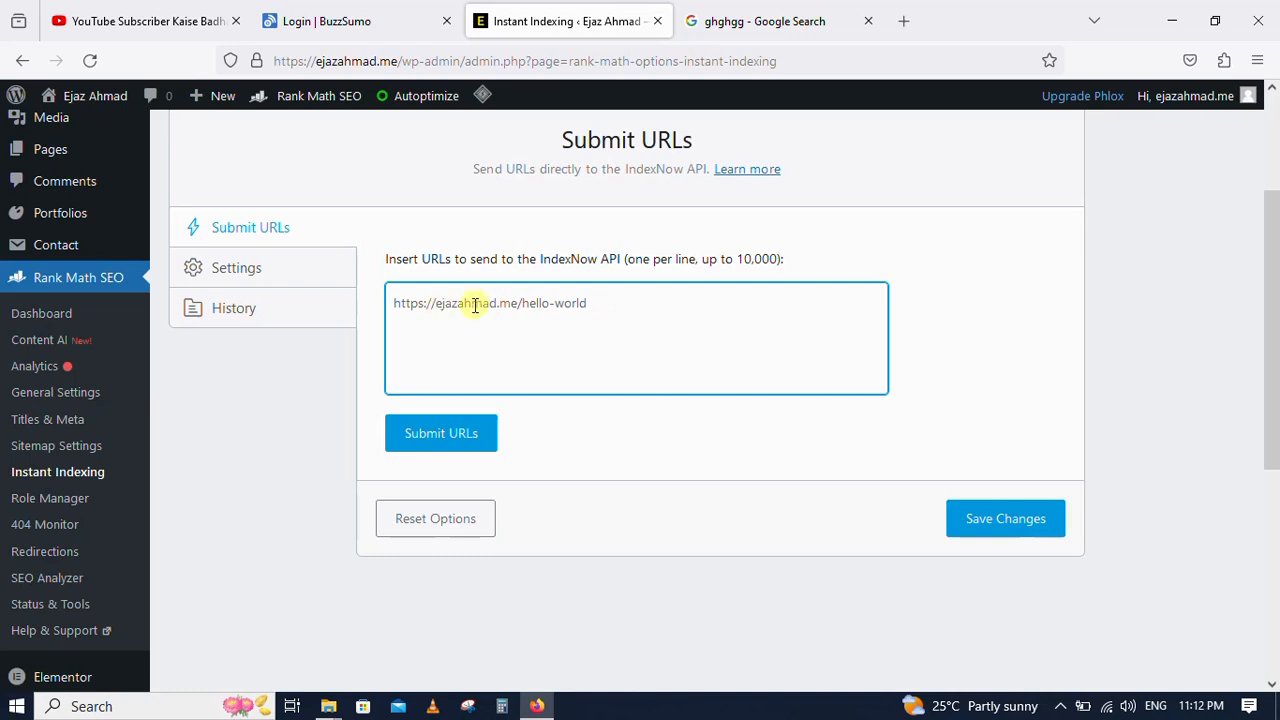
click(430, 437)
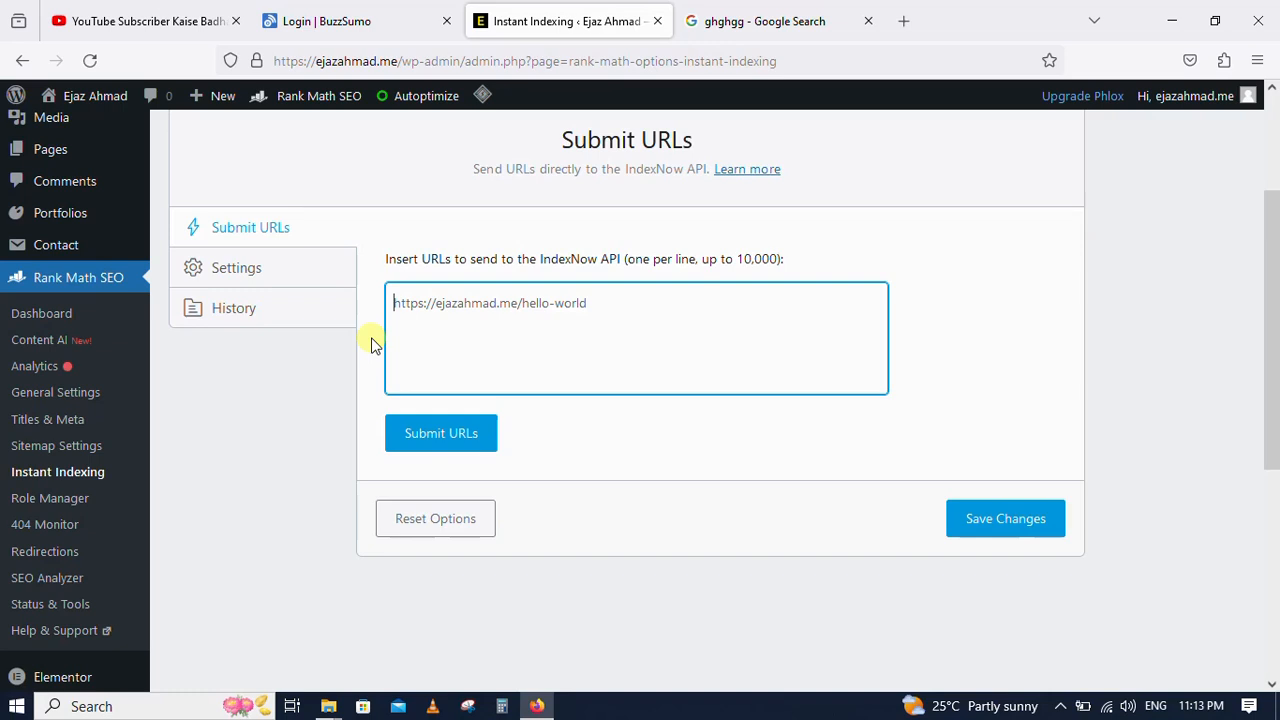
Open Rank Math's SEO Analyzer, examine the site address being analysed and view the Competitor Analyzer
scroll(177, 543, down, 3)
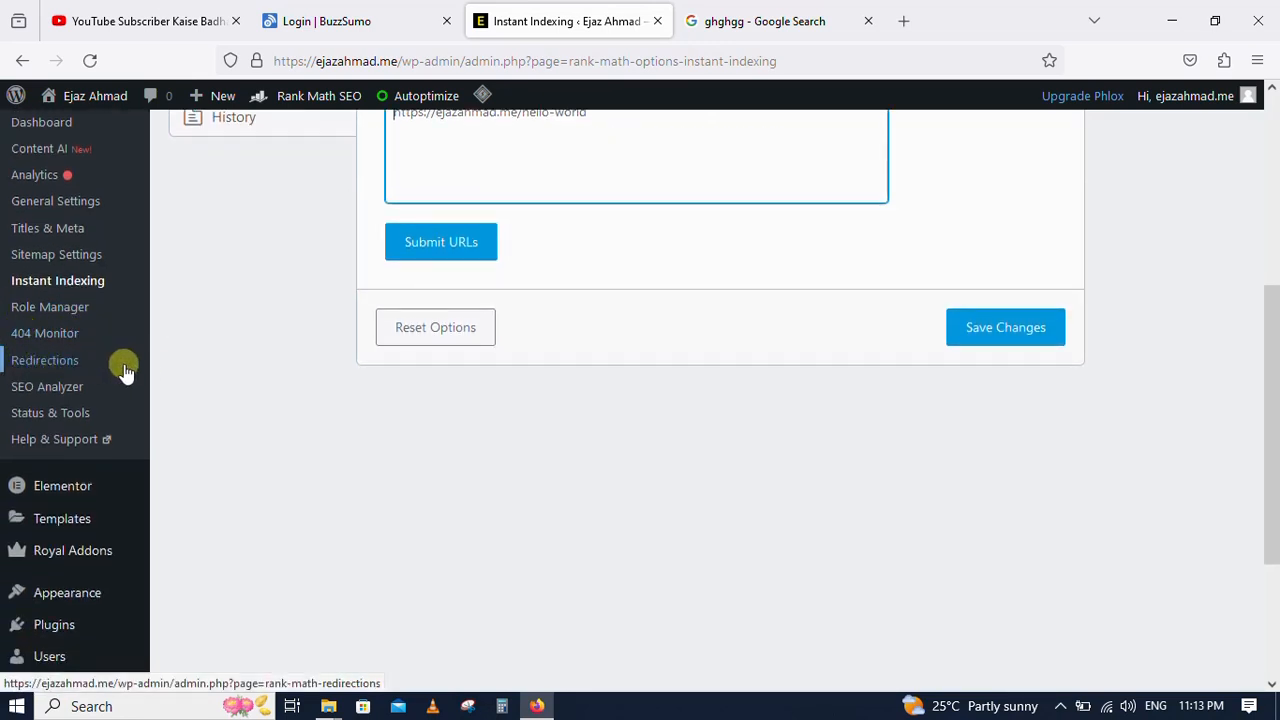
click(45, 387)
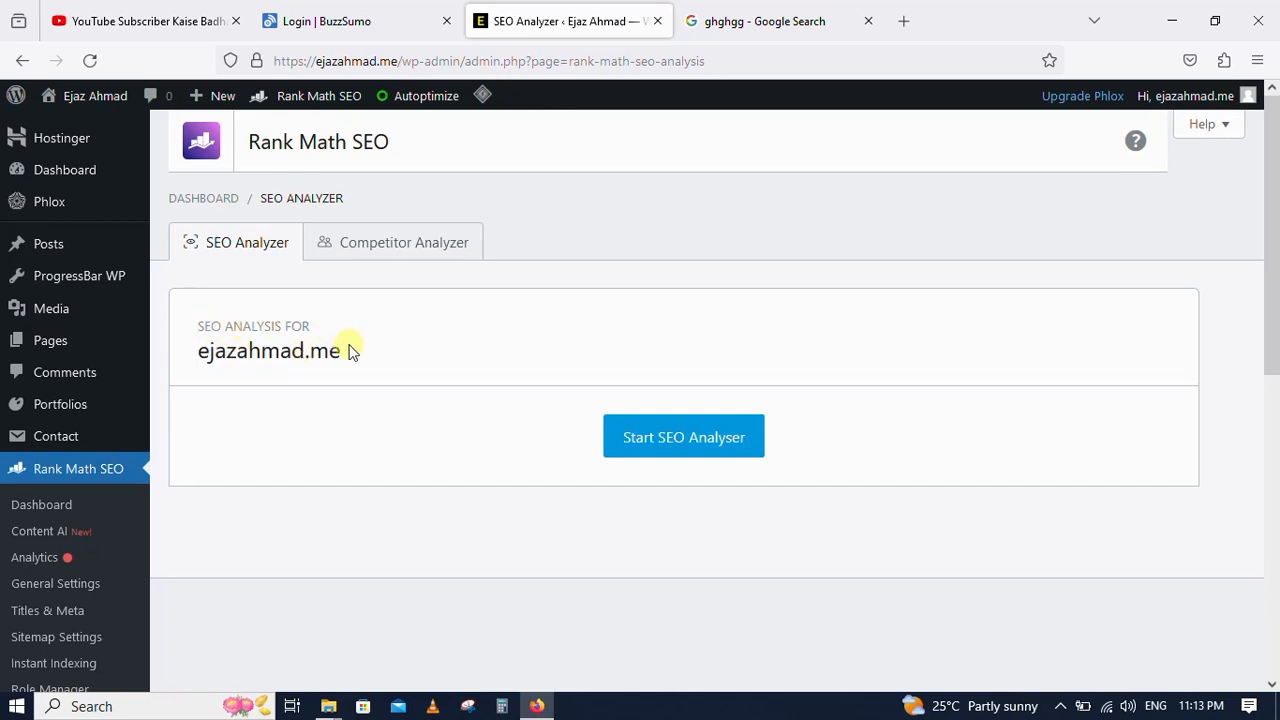
drag(338, 354, 195, 357)
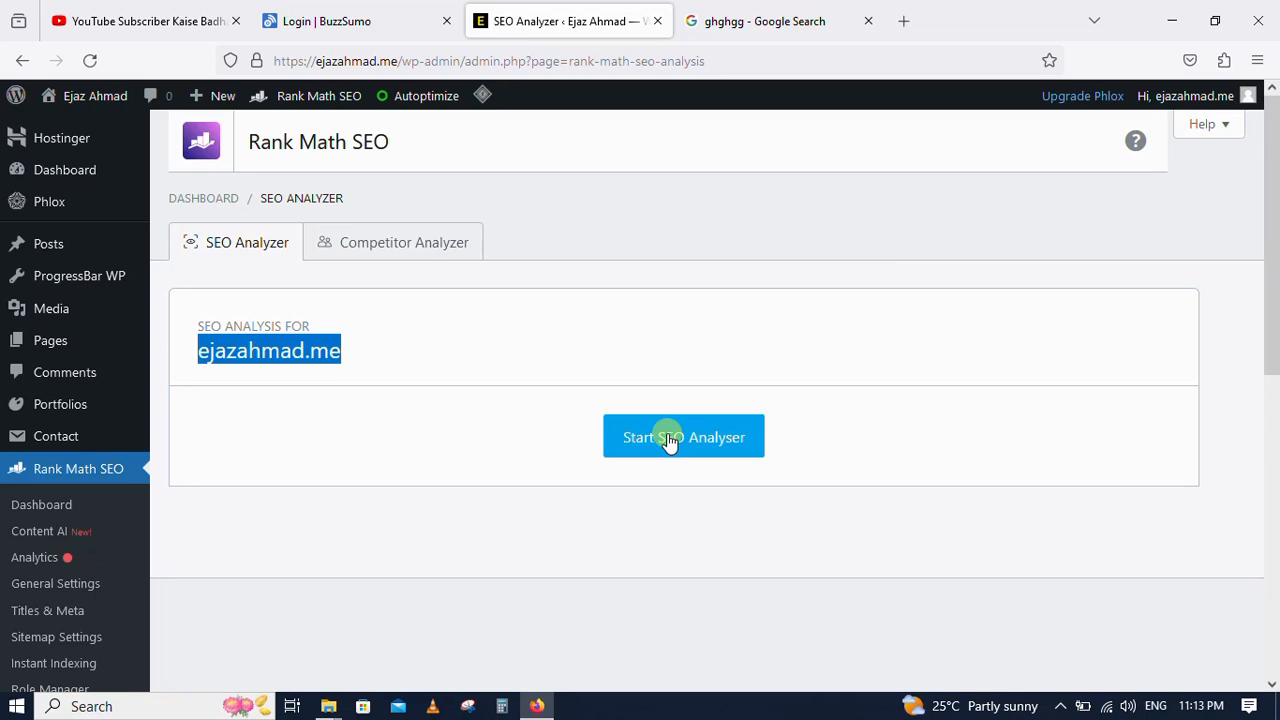
click(408, 252)
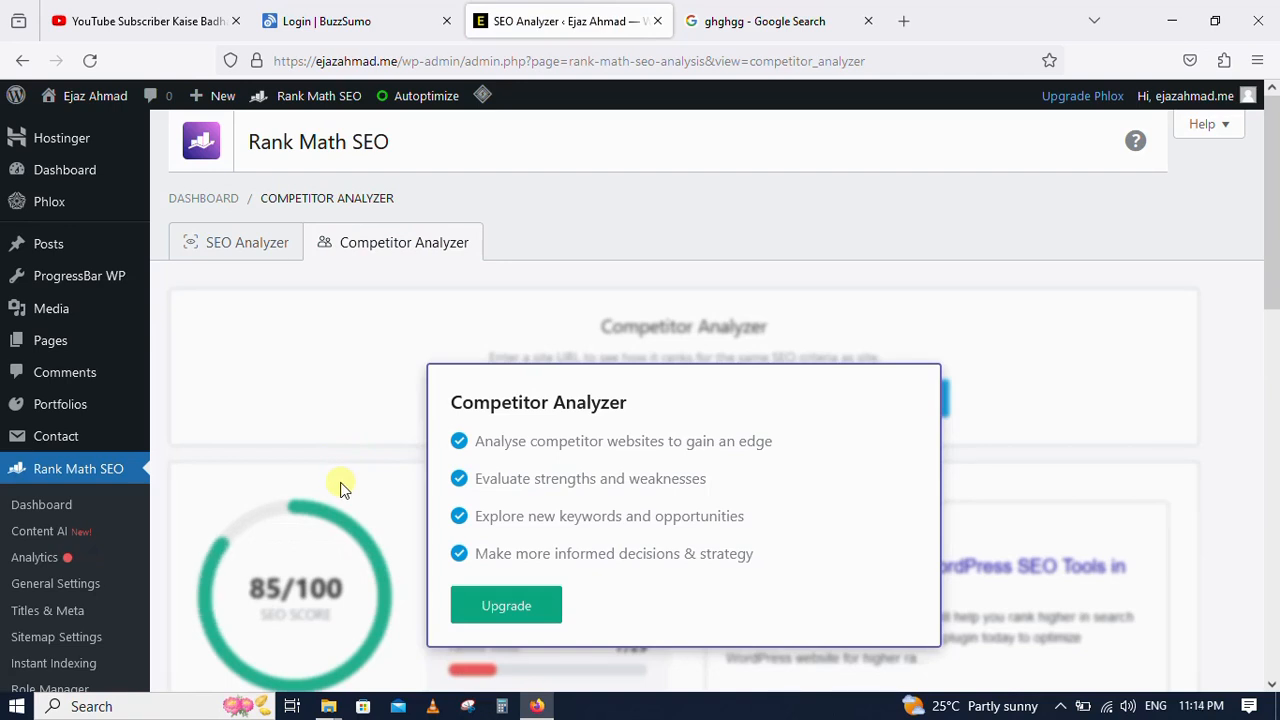
scroll(340, 482, down, 3)
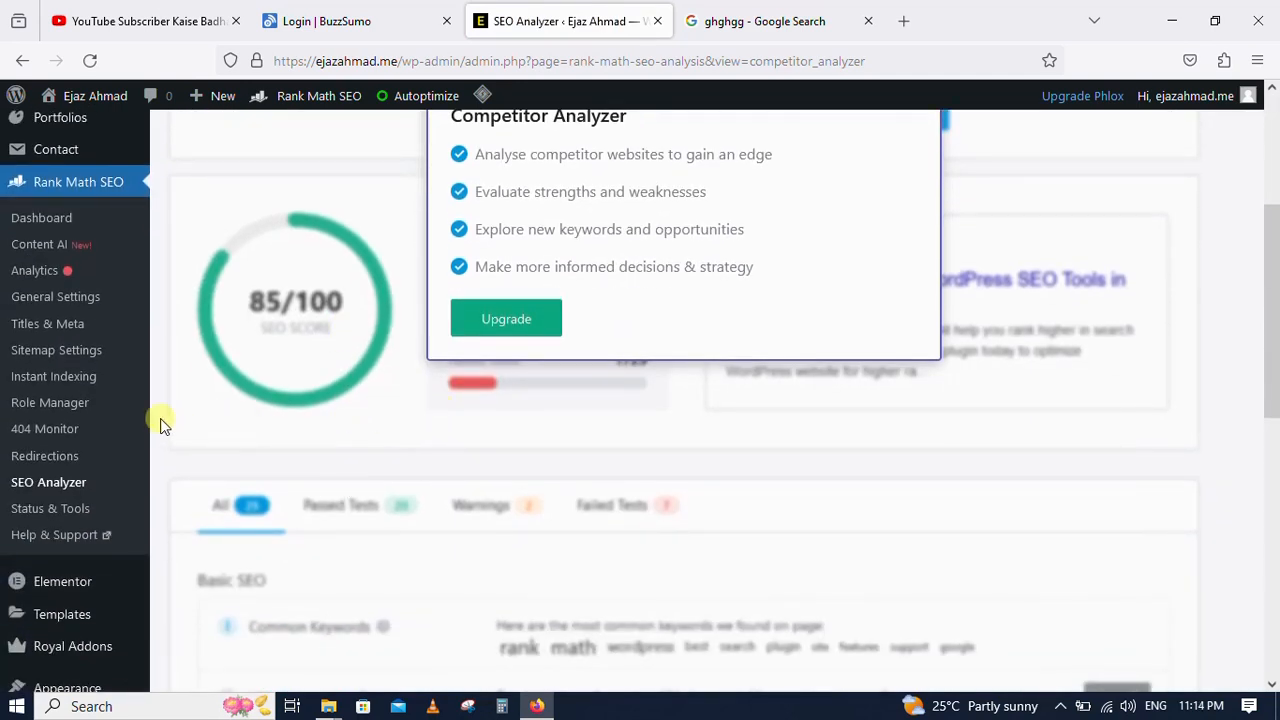
Examine the Competitor Analyzer's feature list and the blurred preview of its SEO score and Basic SEO tests
scroll(160, 422, down, 2)
scroll(160, 422, up, 3)
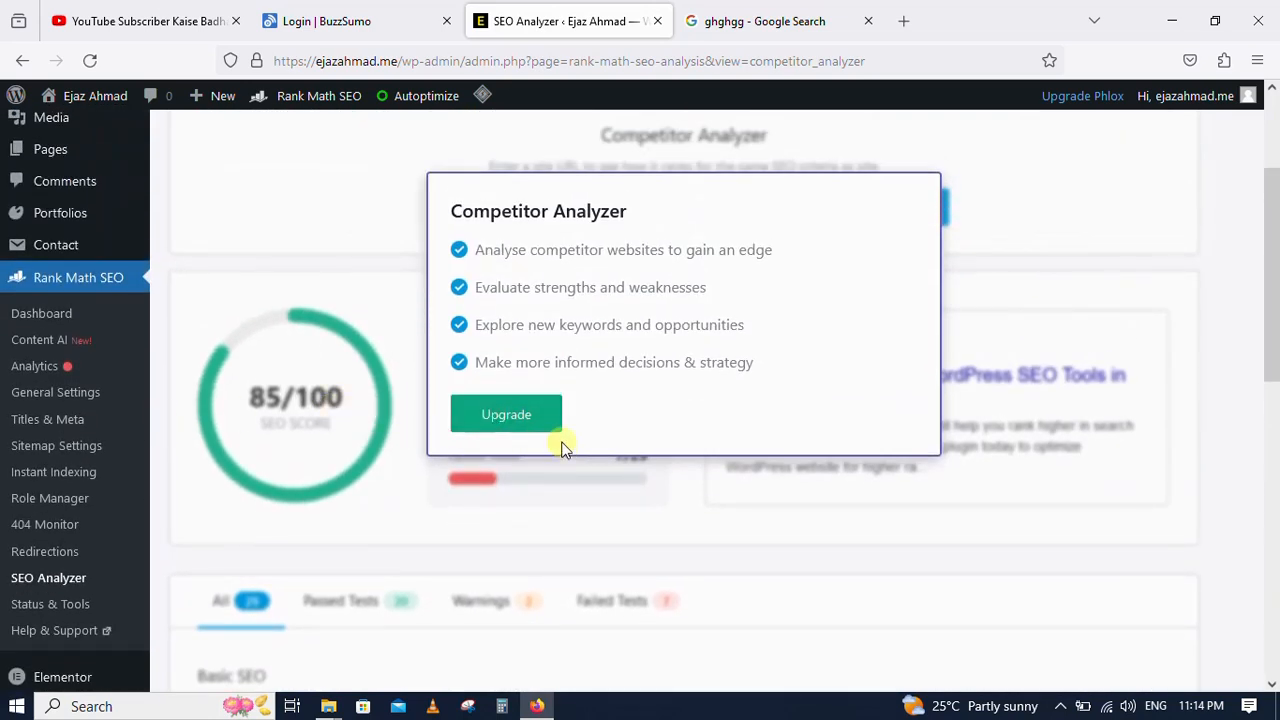
scroll(253, 490, down, 2)
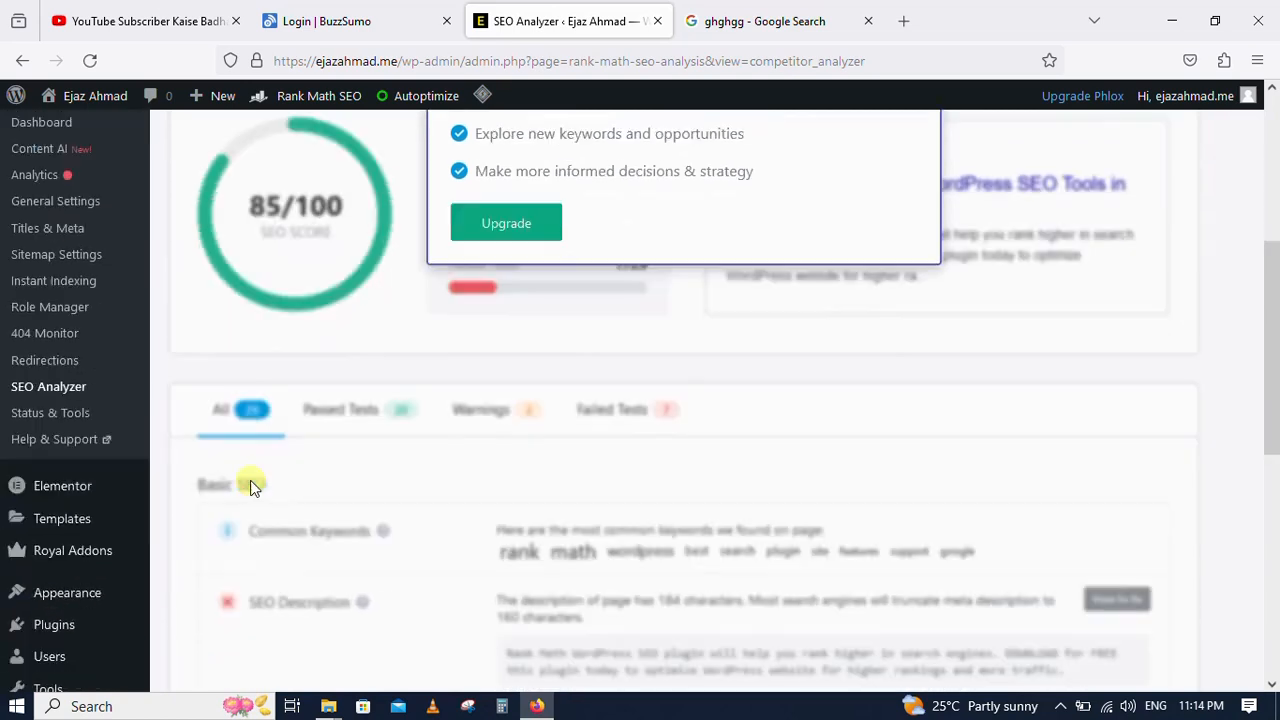
Open Rank Math's Status & Tools page and review its Version Control, Database Tools and System Status sections
click(82, 422)
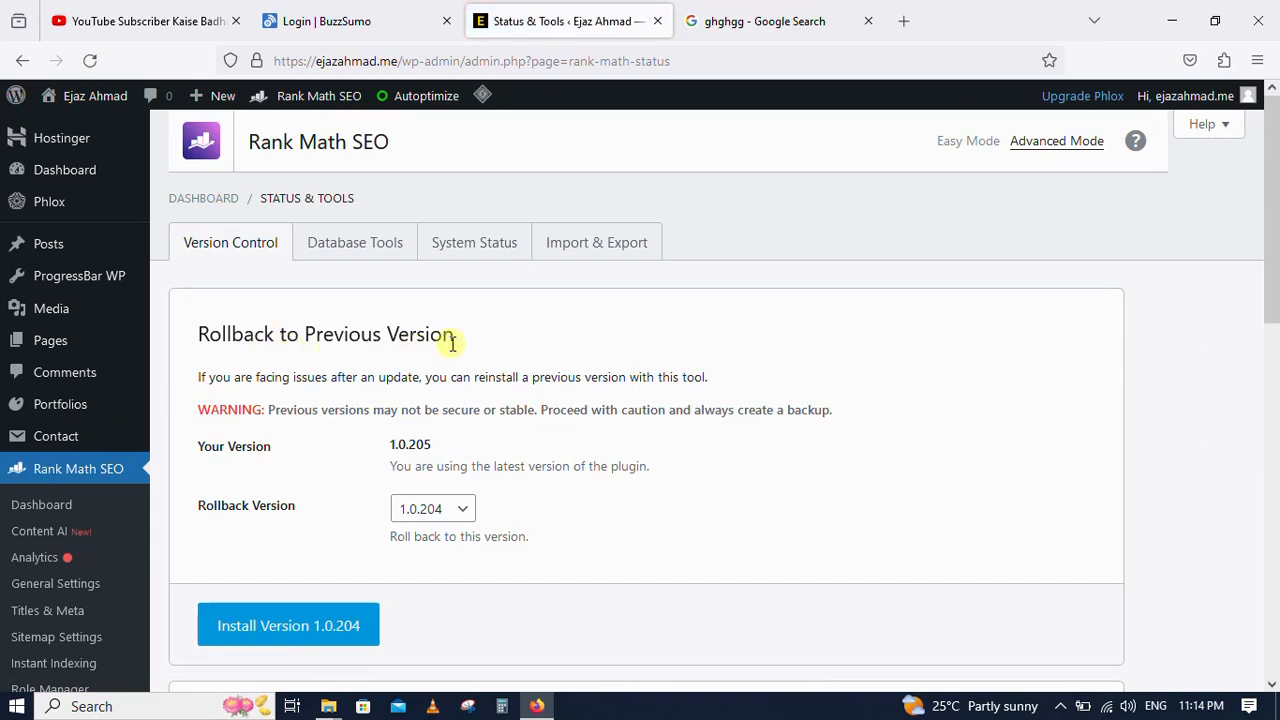
click(349, 245)
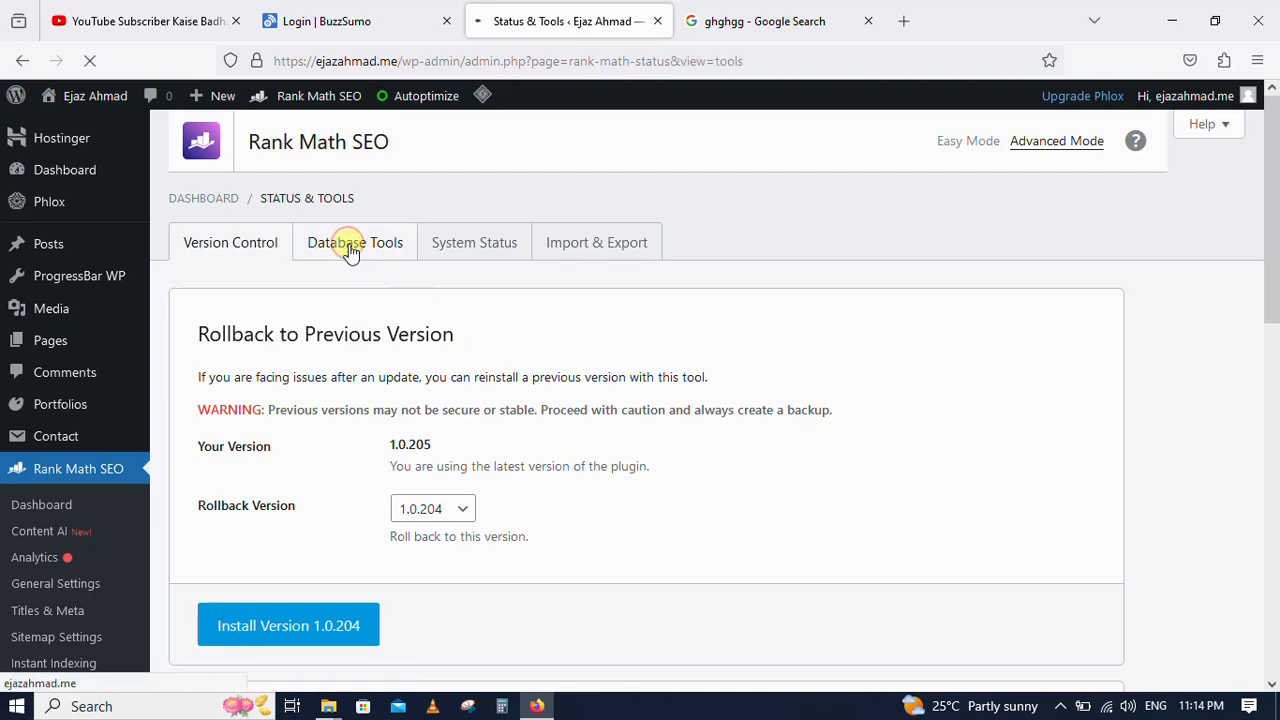
click(462, 258)
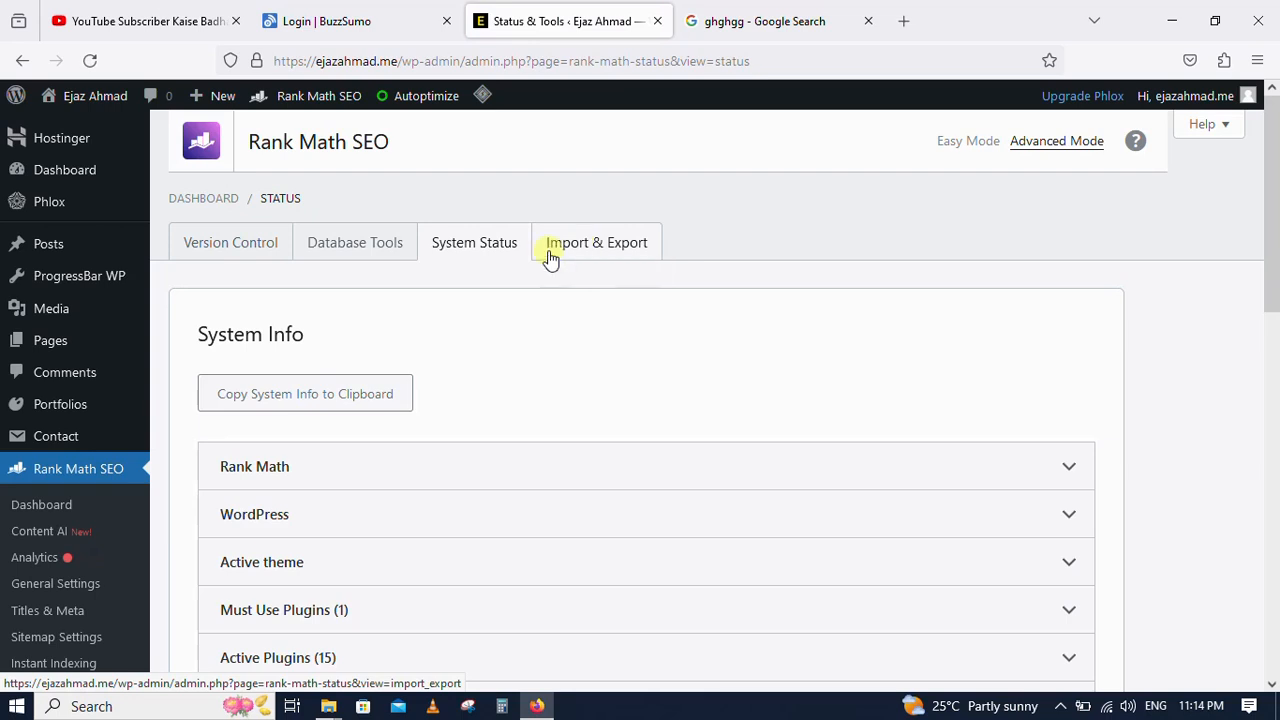
scroll(28, 468, down, 3)
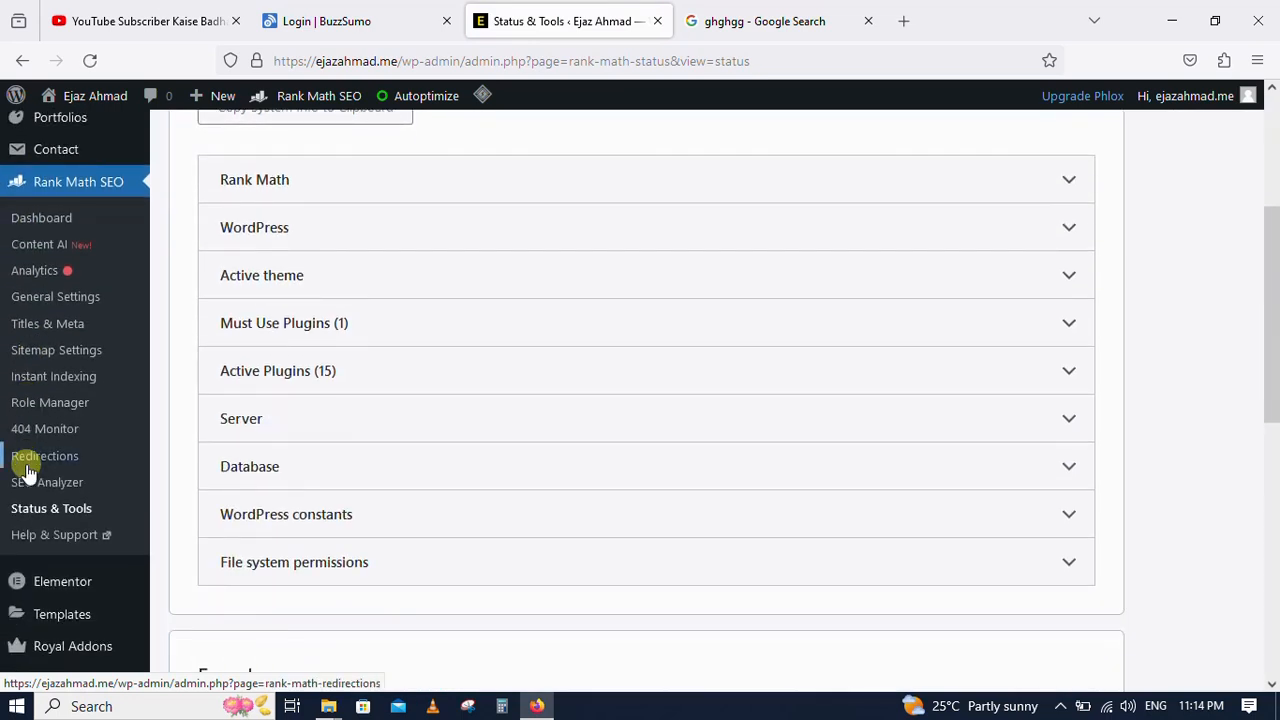